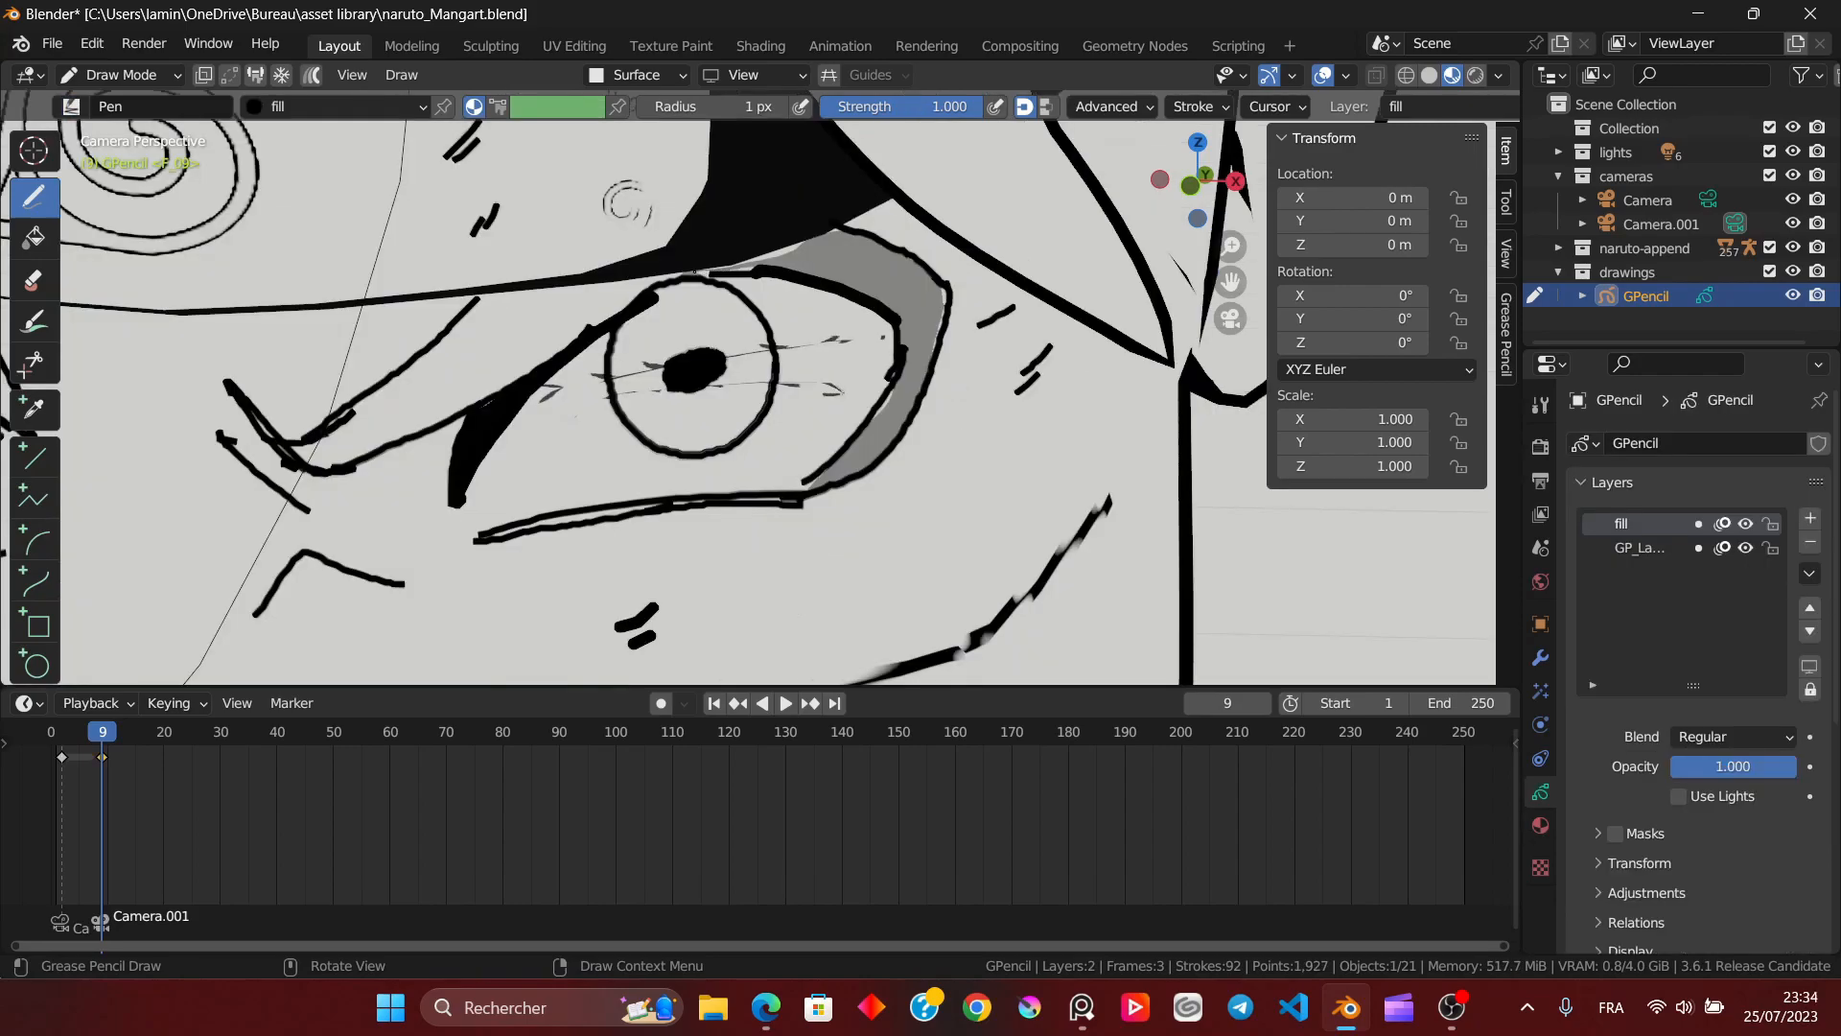
Step: Draw a short Pen stroke along the top of the iris on the Grease Pencil object's fill layer
{"action": "left_click_drag", "start_coordinate": [696, 271], "coordinate": [734, 279]}
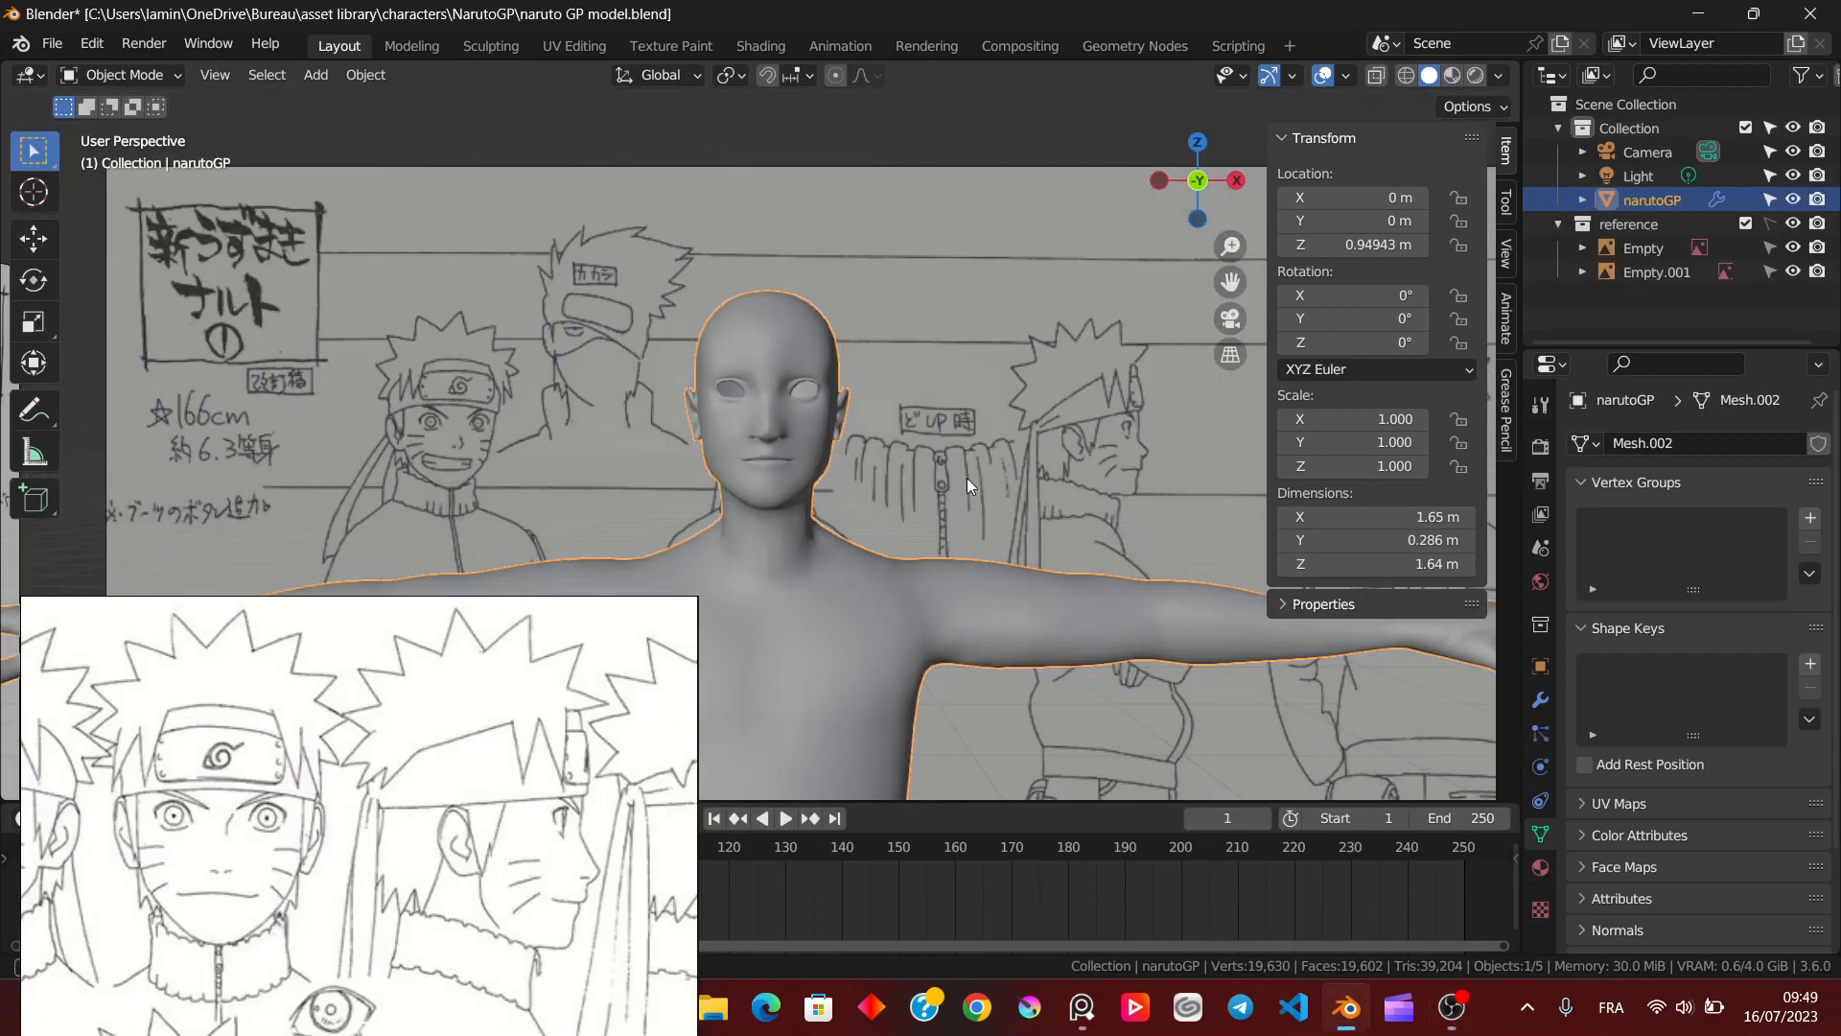
Step: Examine the bare base mesh against its reference, and the shaded, clothed character from the full figure to the face
{"action": "middle_click_drag", "start_coordinate": [967, 478], "coordinate": [694, 486]}
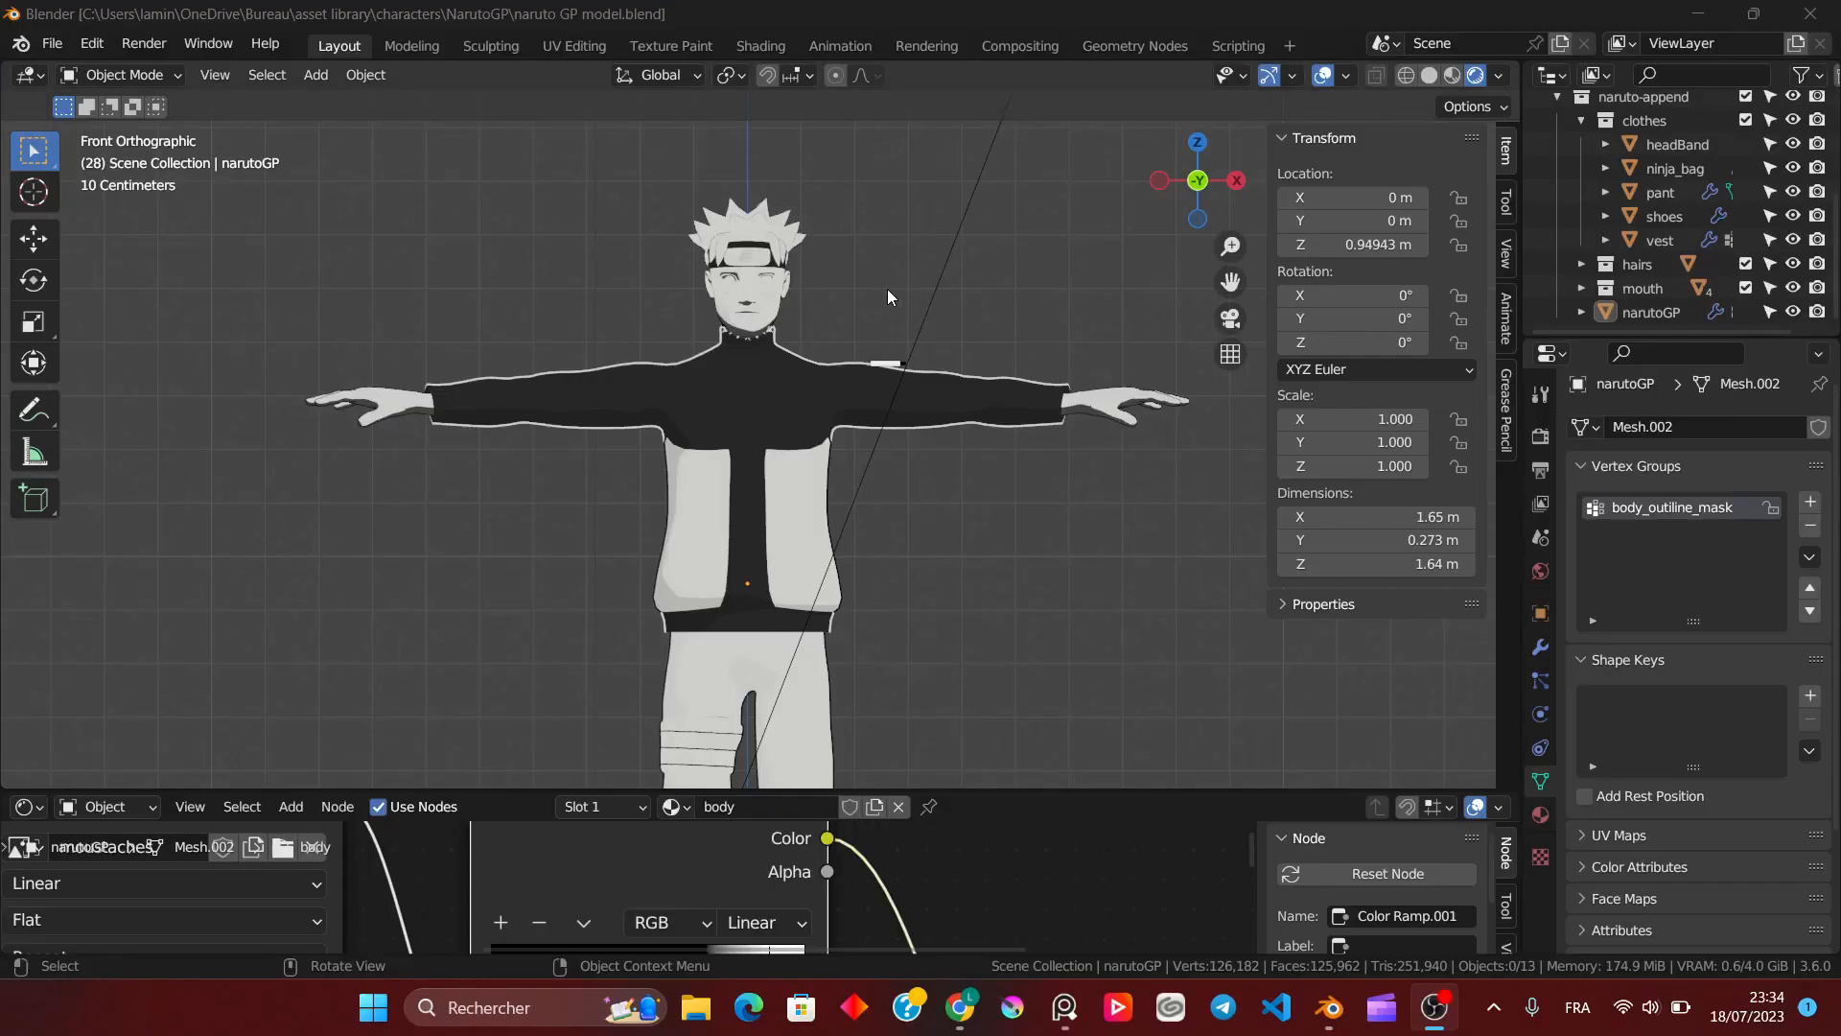
{"action": "middle_click_drag", "start_coordinate": [877, 278], "coordinate": [803, 377]}
{"action": "scroll", "coordinate": [803, 377], "scroll_direction": "up", "scroll_amount": 8}
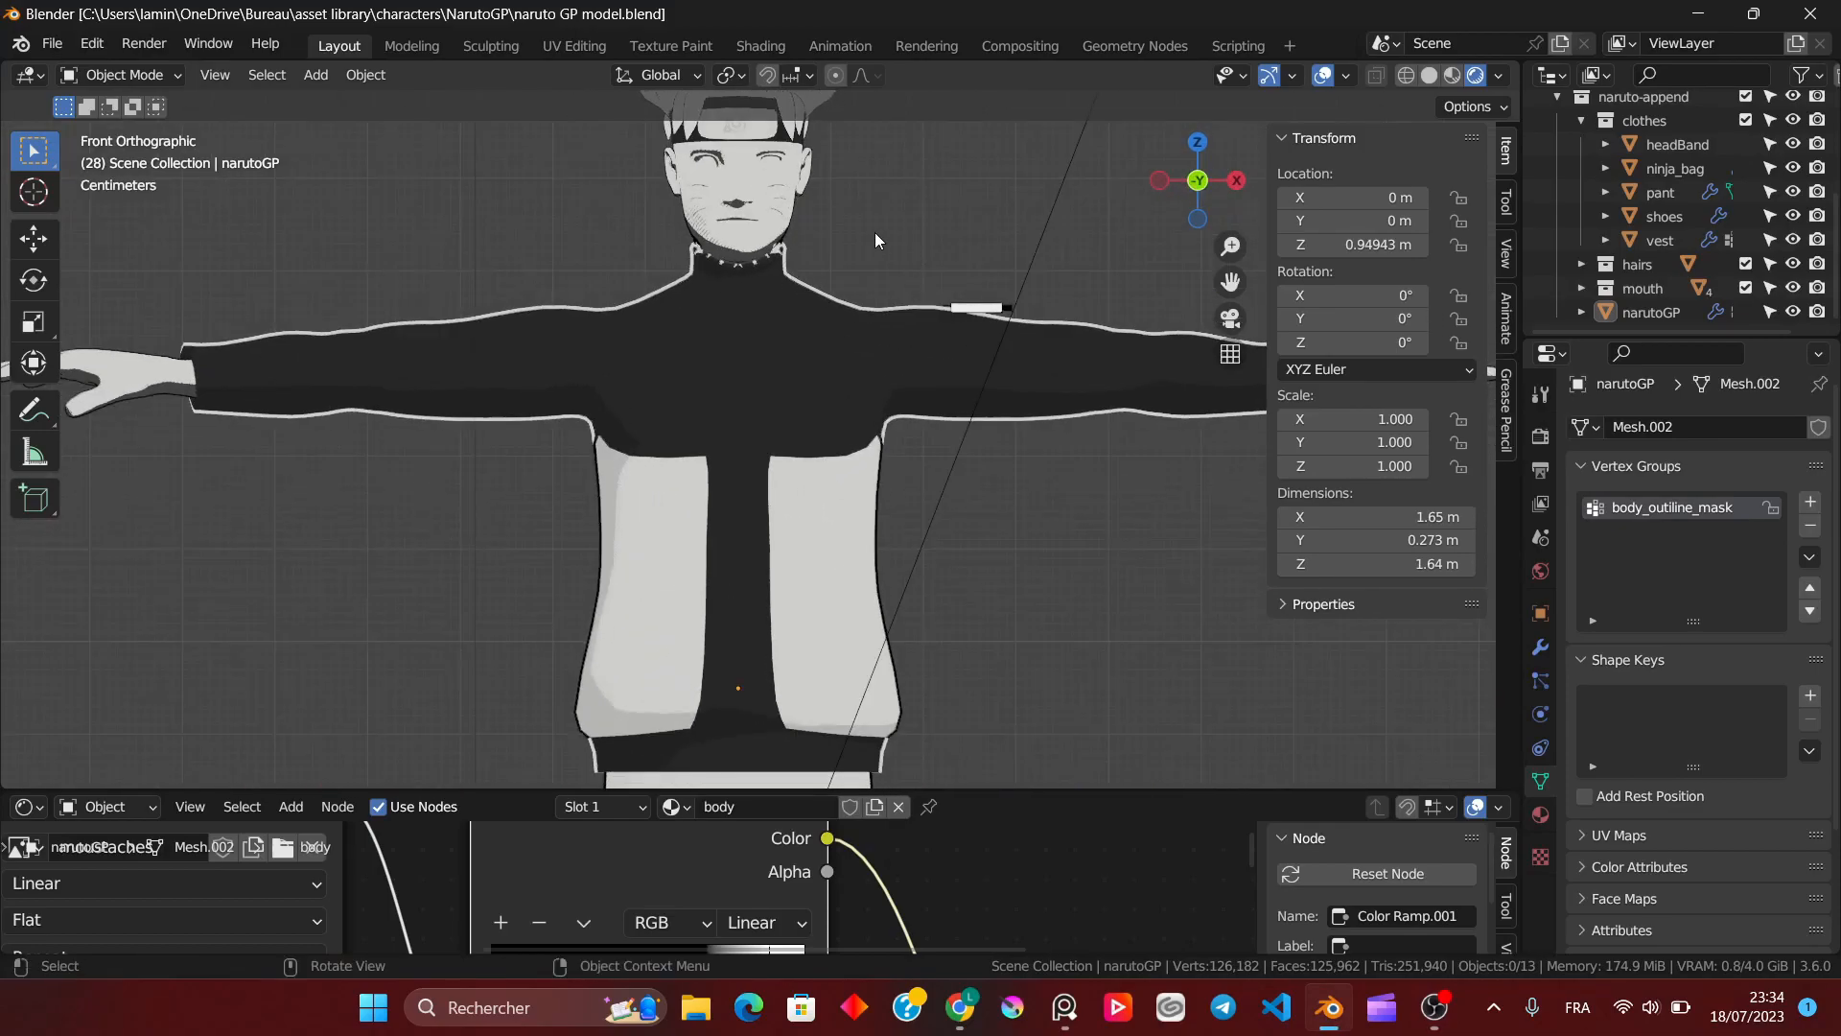
{"action": "middle_click_drag", "start_coordinate": [875, 232], "coordinate": [871, 440], "text": "shift"}
{"action": "scroll", "coordinate": [871, 441], "scroll_direction": "up", "scroll_amount": 5}
{"action": "scroll", "coordinate": [880, 480], "scroll_direction": "down", "scroll_amount": 3}
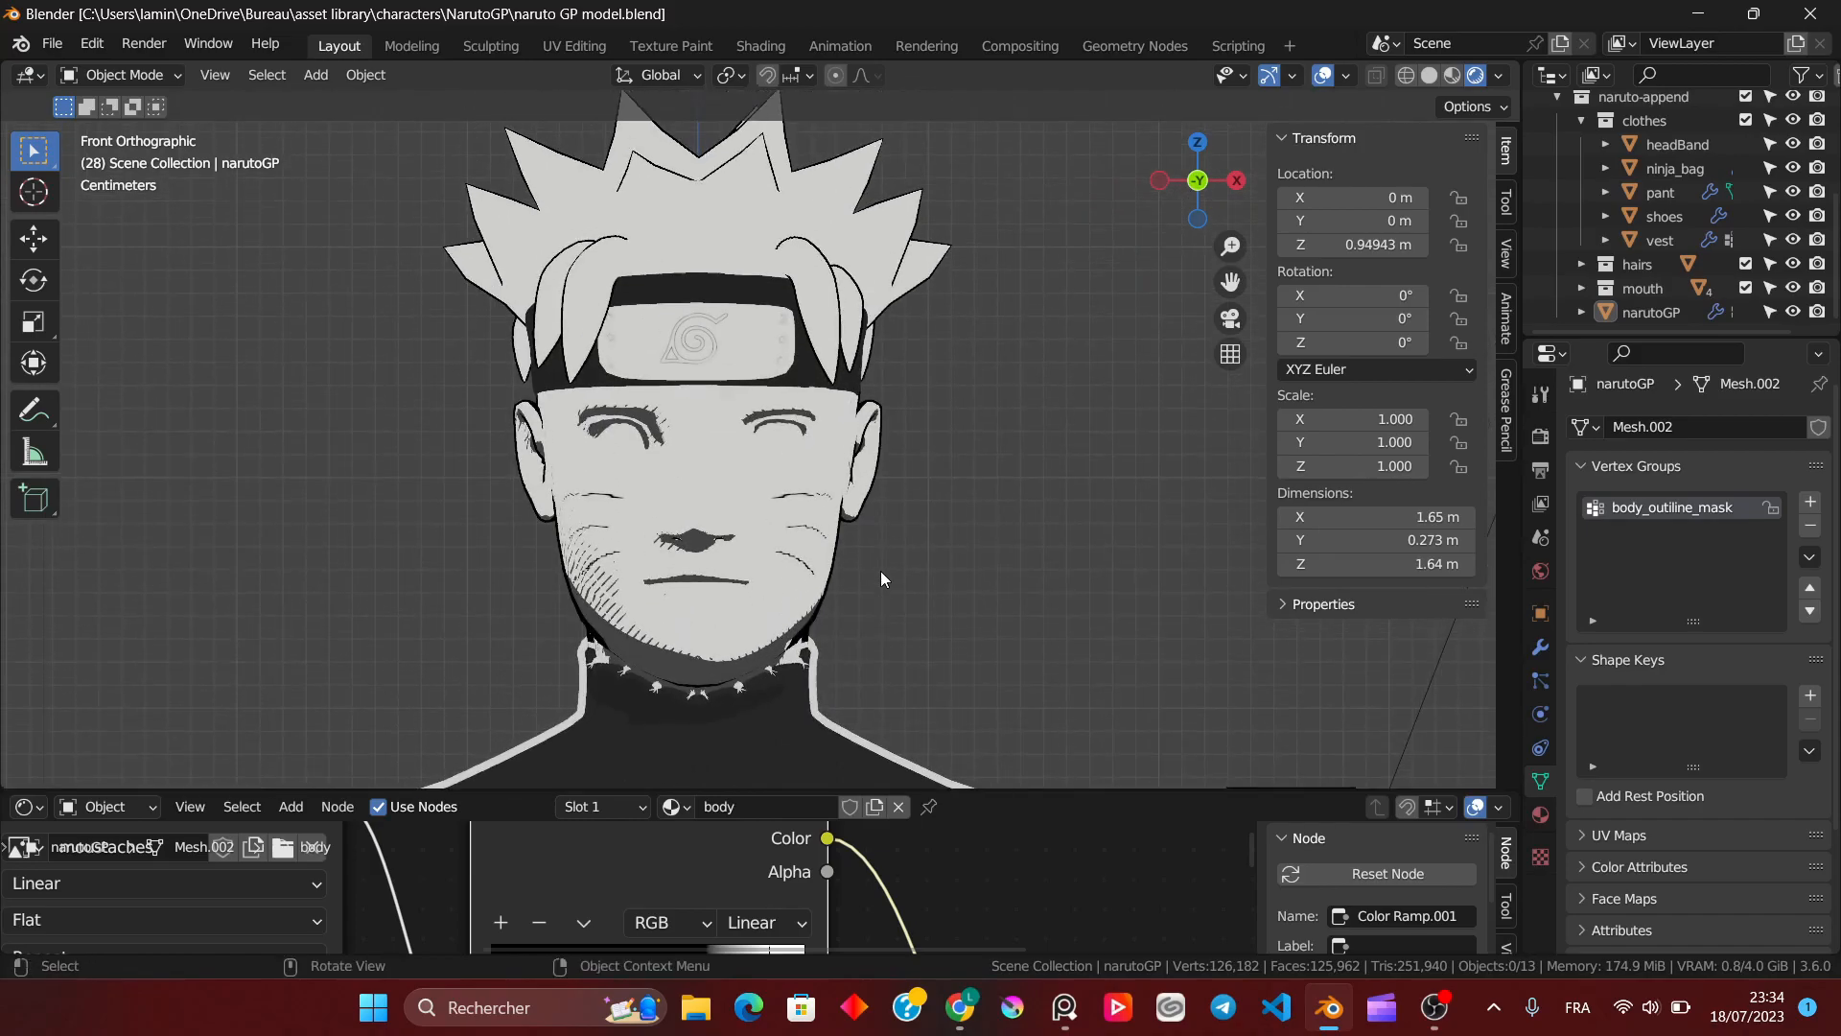
{"action": "middle_click_drag", "start_coordinate": [881, 572], "coordinate": [970, 544]}
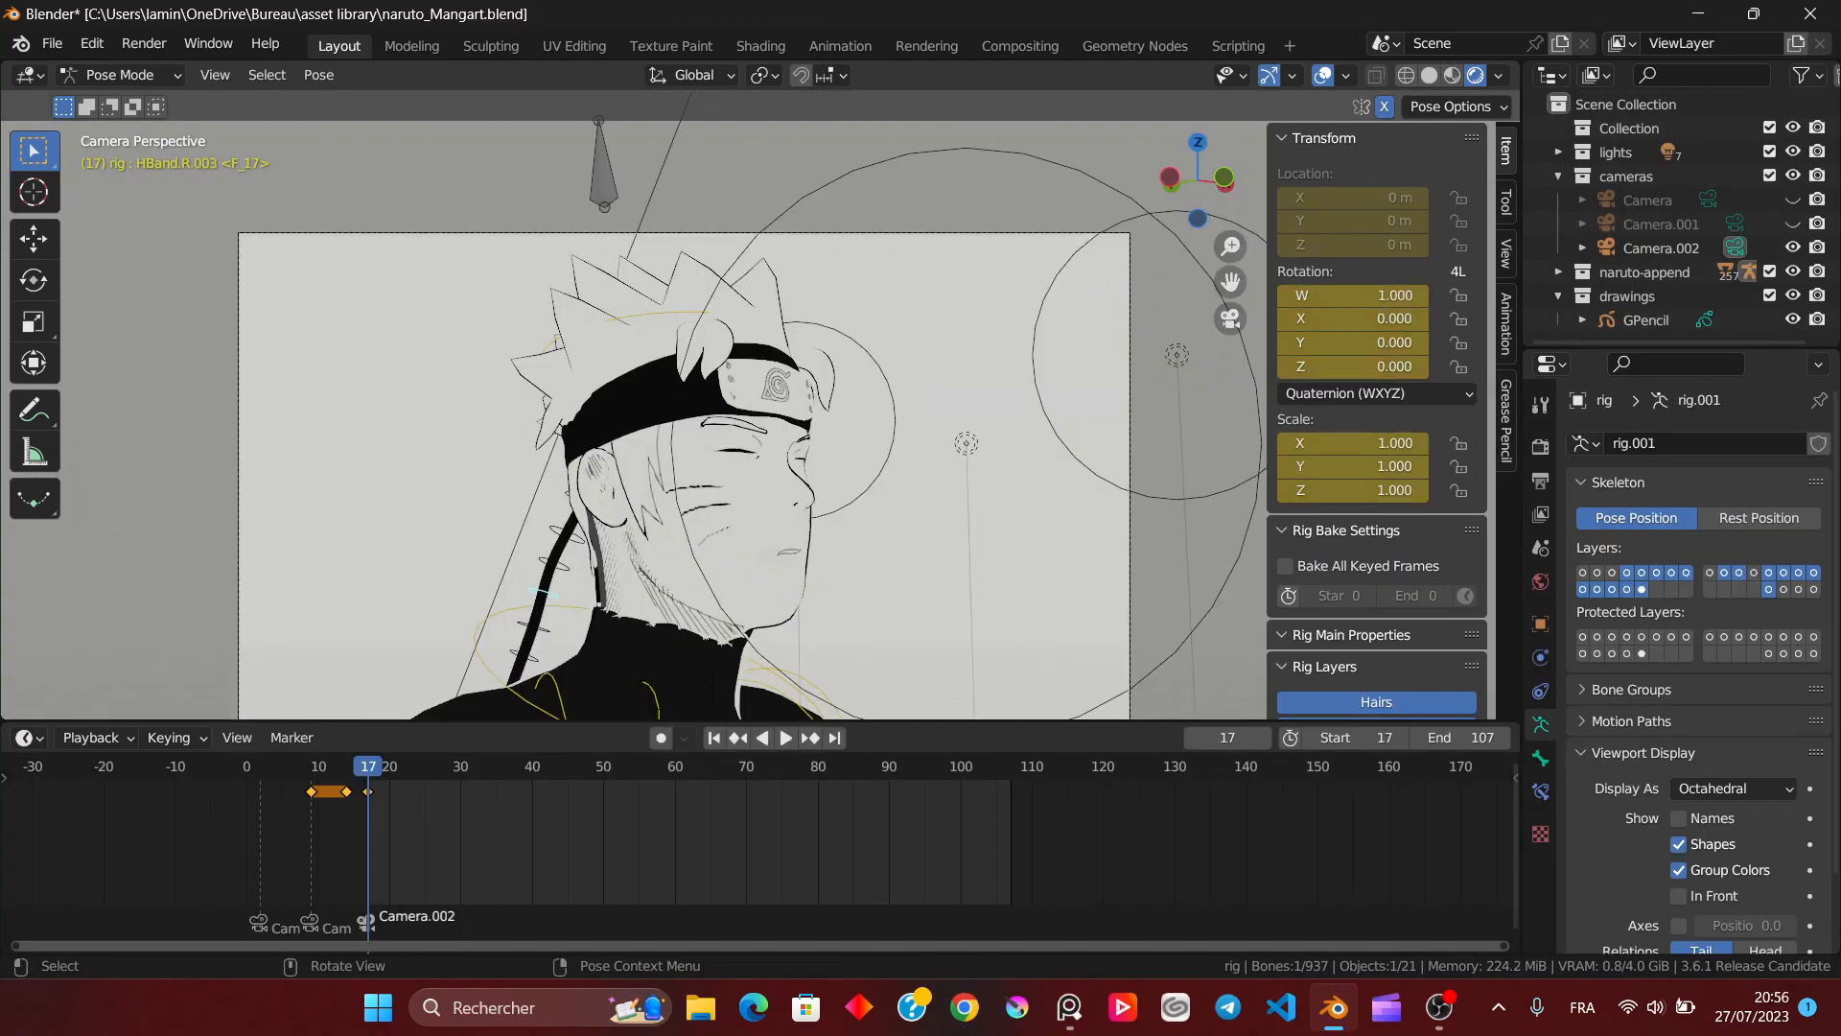
Step: Rotate the right and left headband tail bones at frame 39 to swing the headband tails
{"action": "key", "text": "r"}
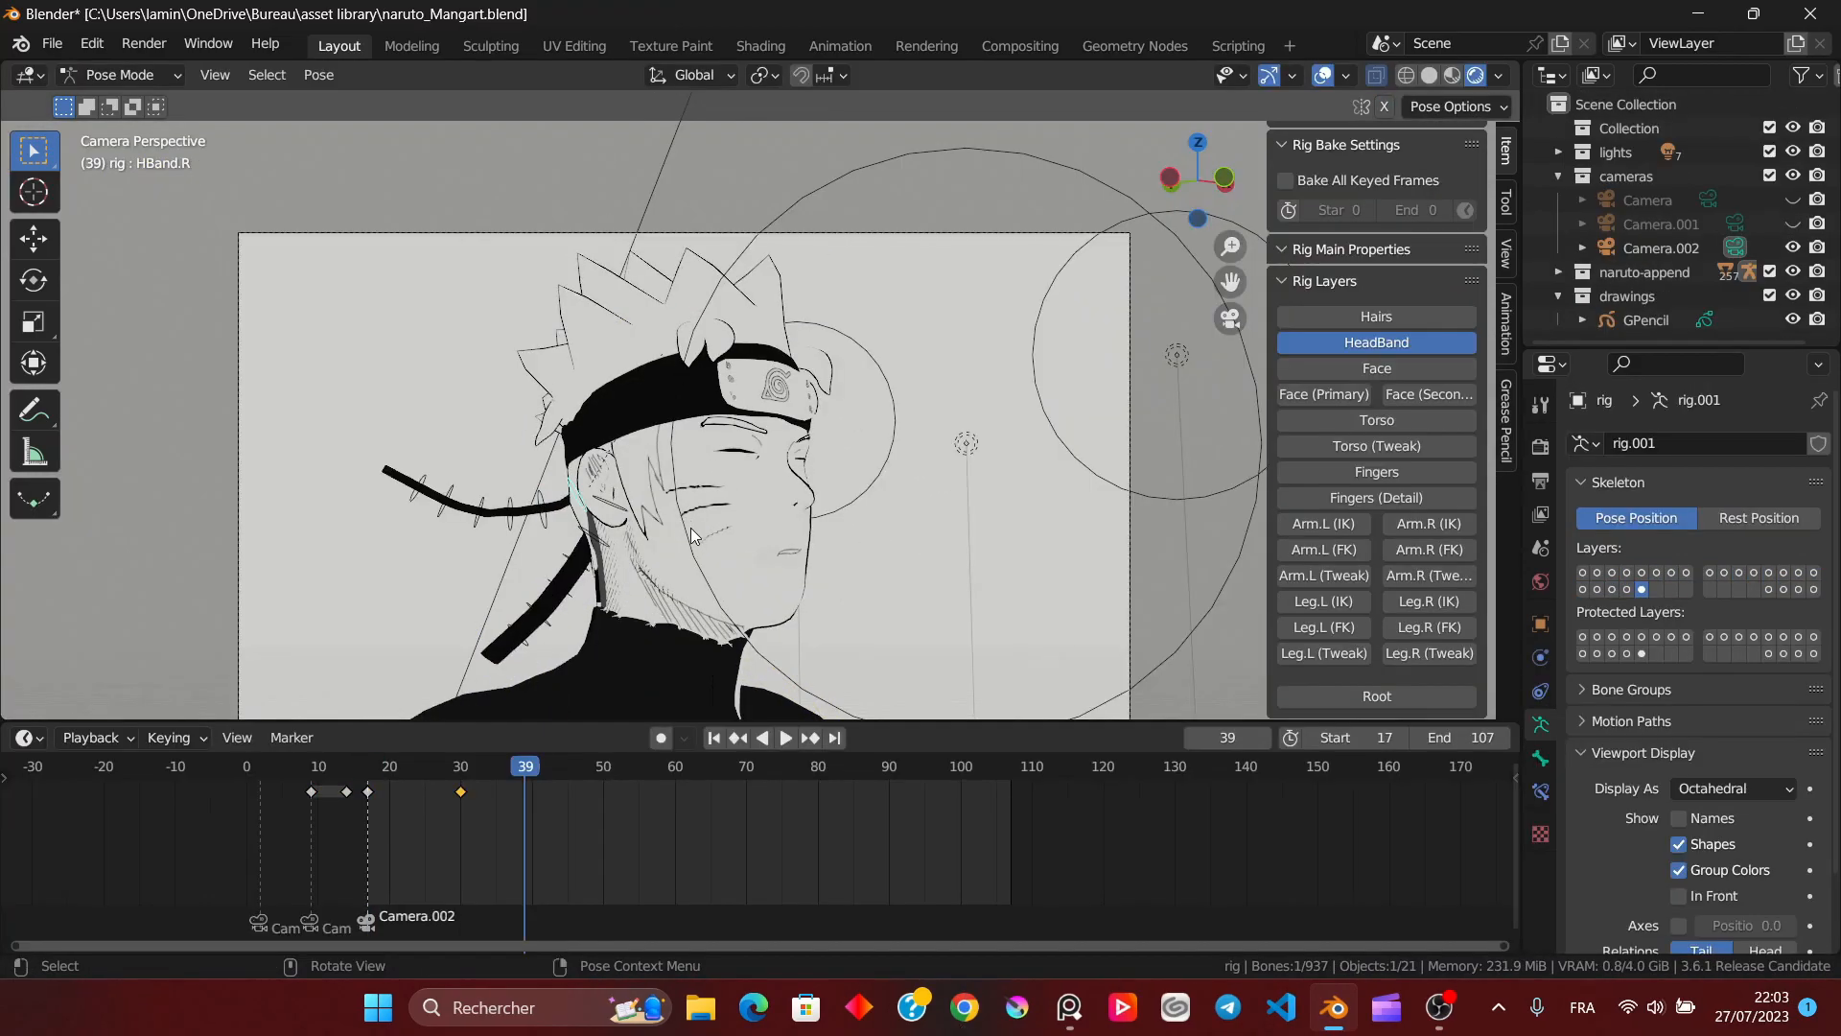
{"action": "key", "text": "r"}
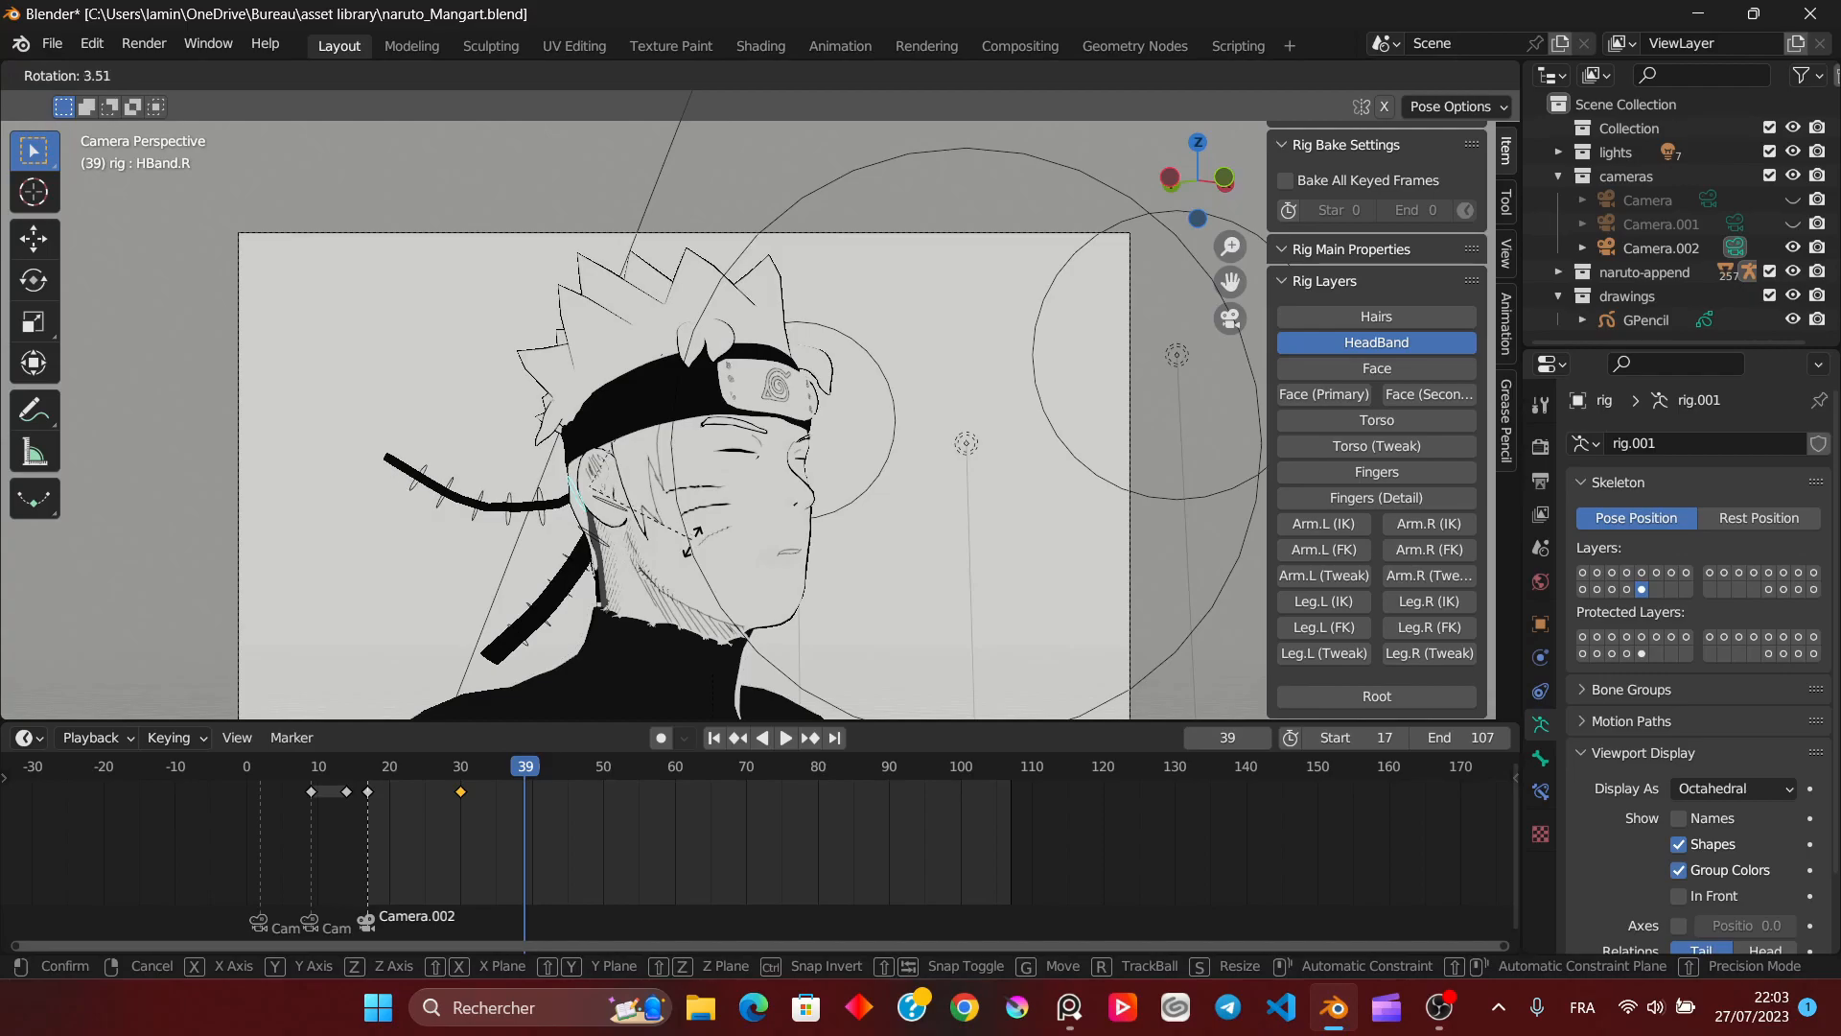
{"action": "left_click", "coordinate": [645, 523]}
{"action": "left_click", "coordinate": [622, 508]}
{"action": "key", "text": "r"}
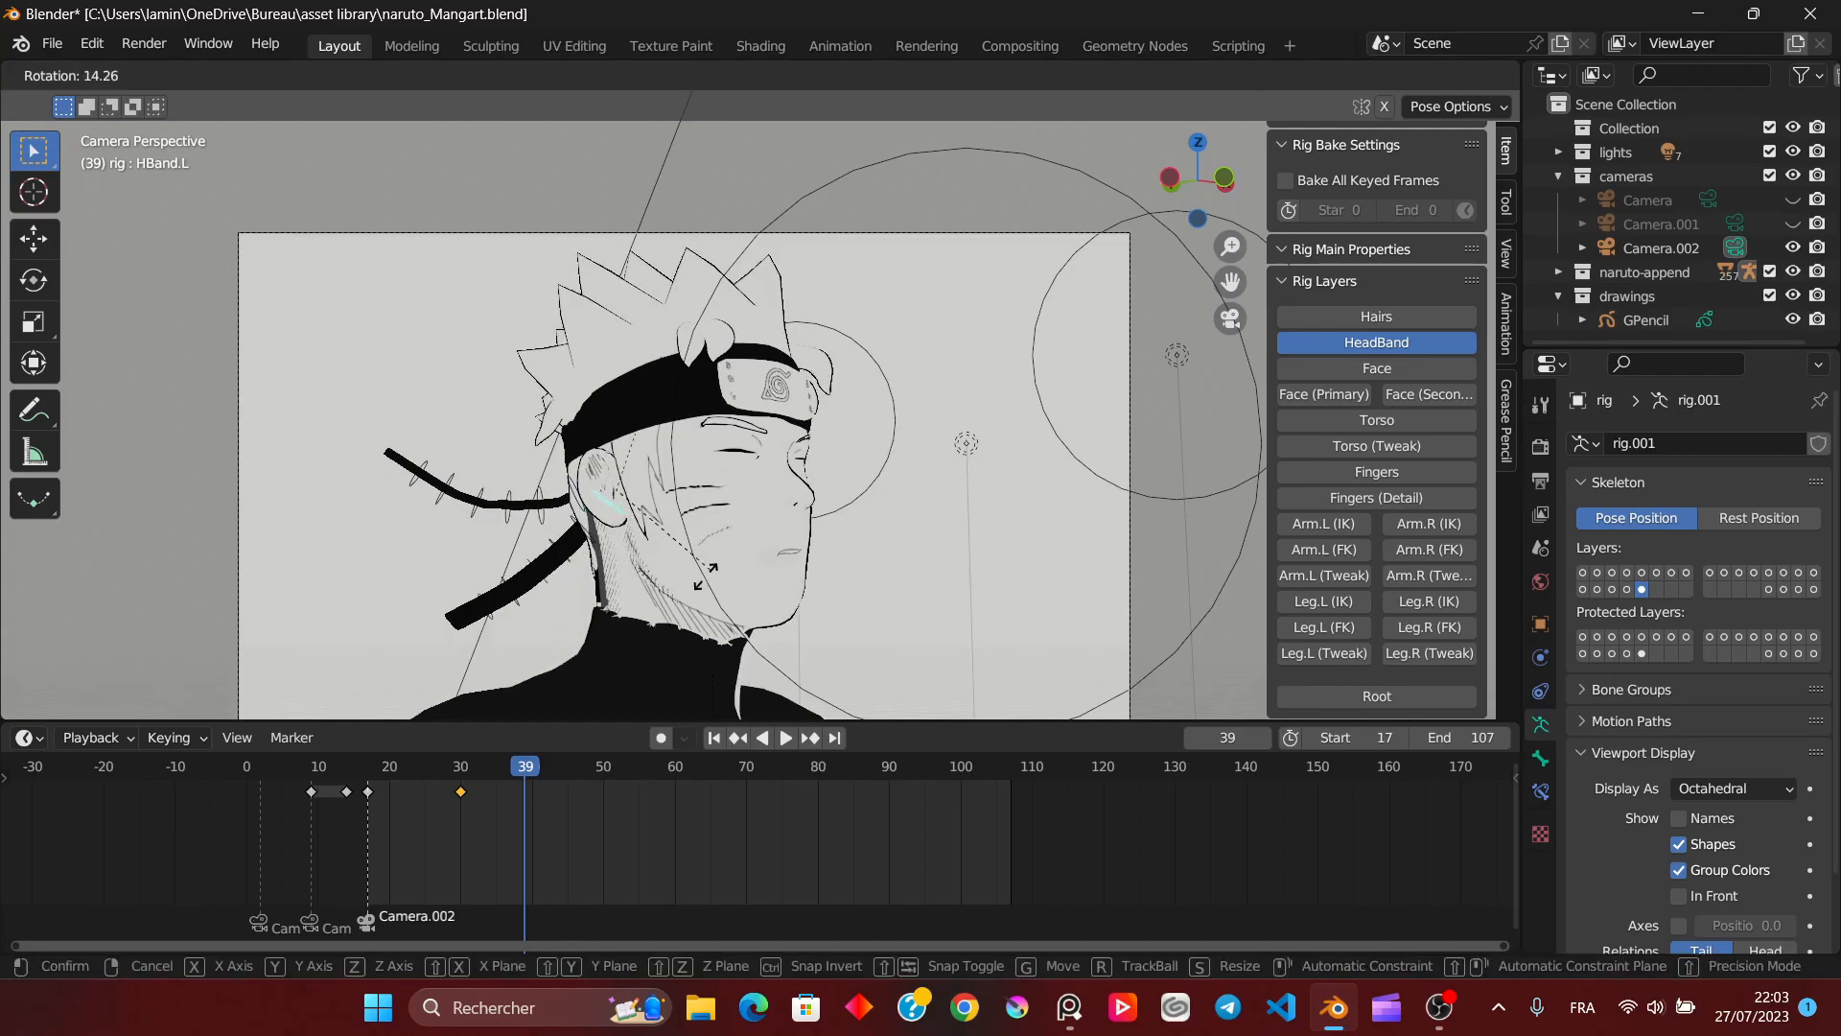
{"action": "left_click", "coordinate": [561, 557]}
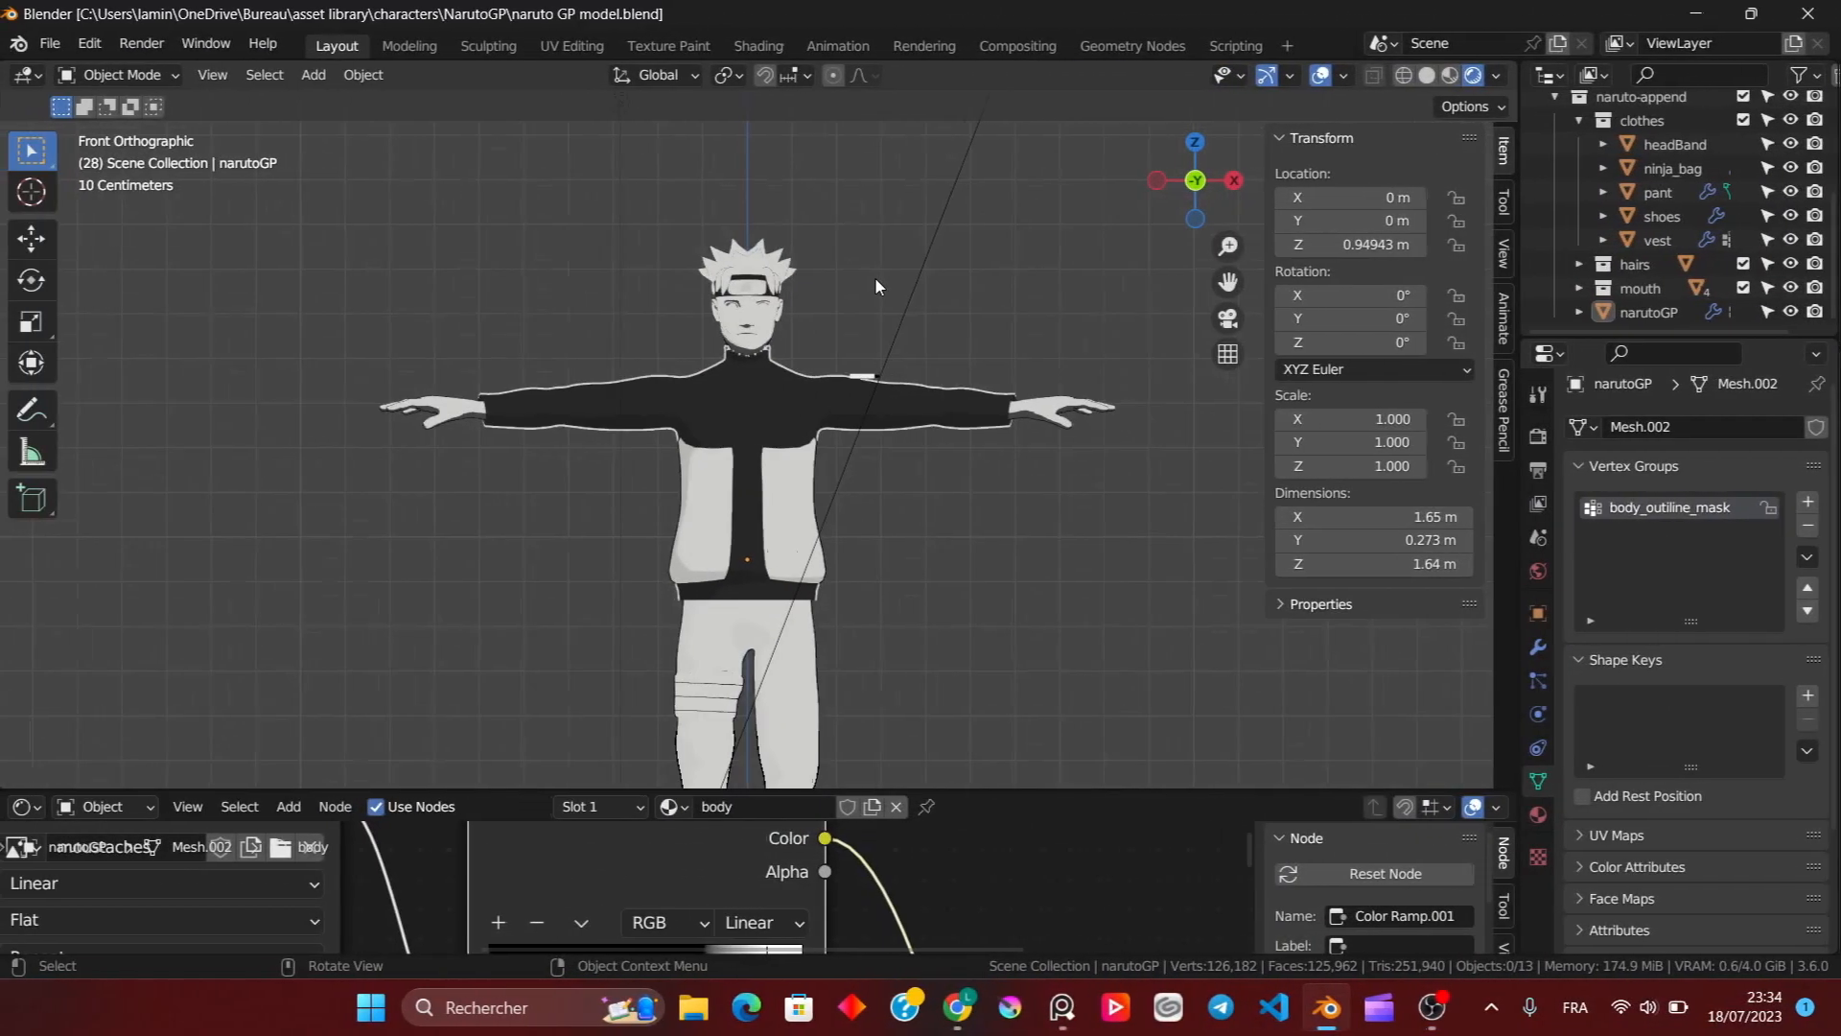
Step: Examine the shaded character, the base body mesh beside its reference drawings, and the rigged model from the side
{"action": "middle_click_drag", "start_coordinate": [875, 276], "coordinate": [889, 566]}
{"action": "scroll", "coordinate": [805, 364], "scroll_direction": "up", "scroll_amount": 5}
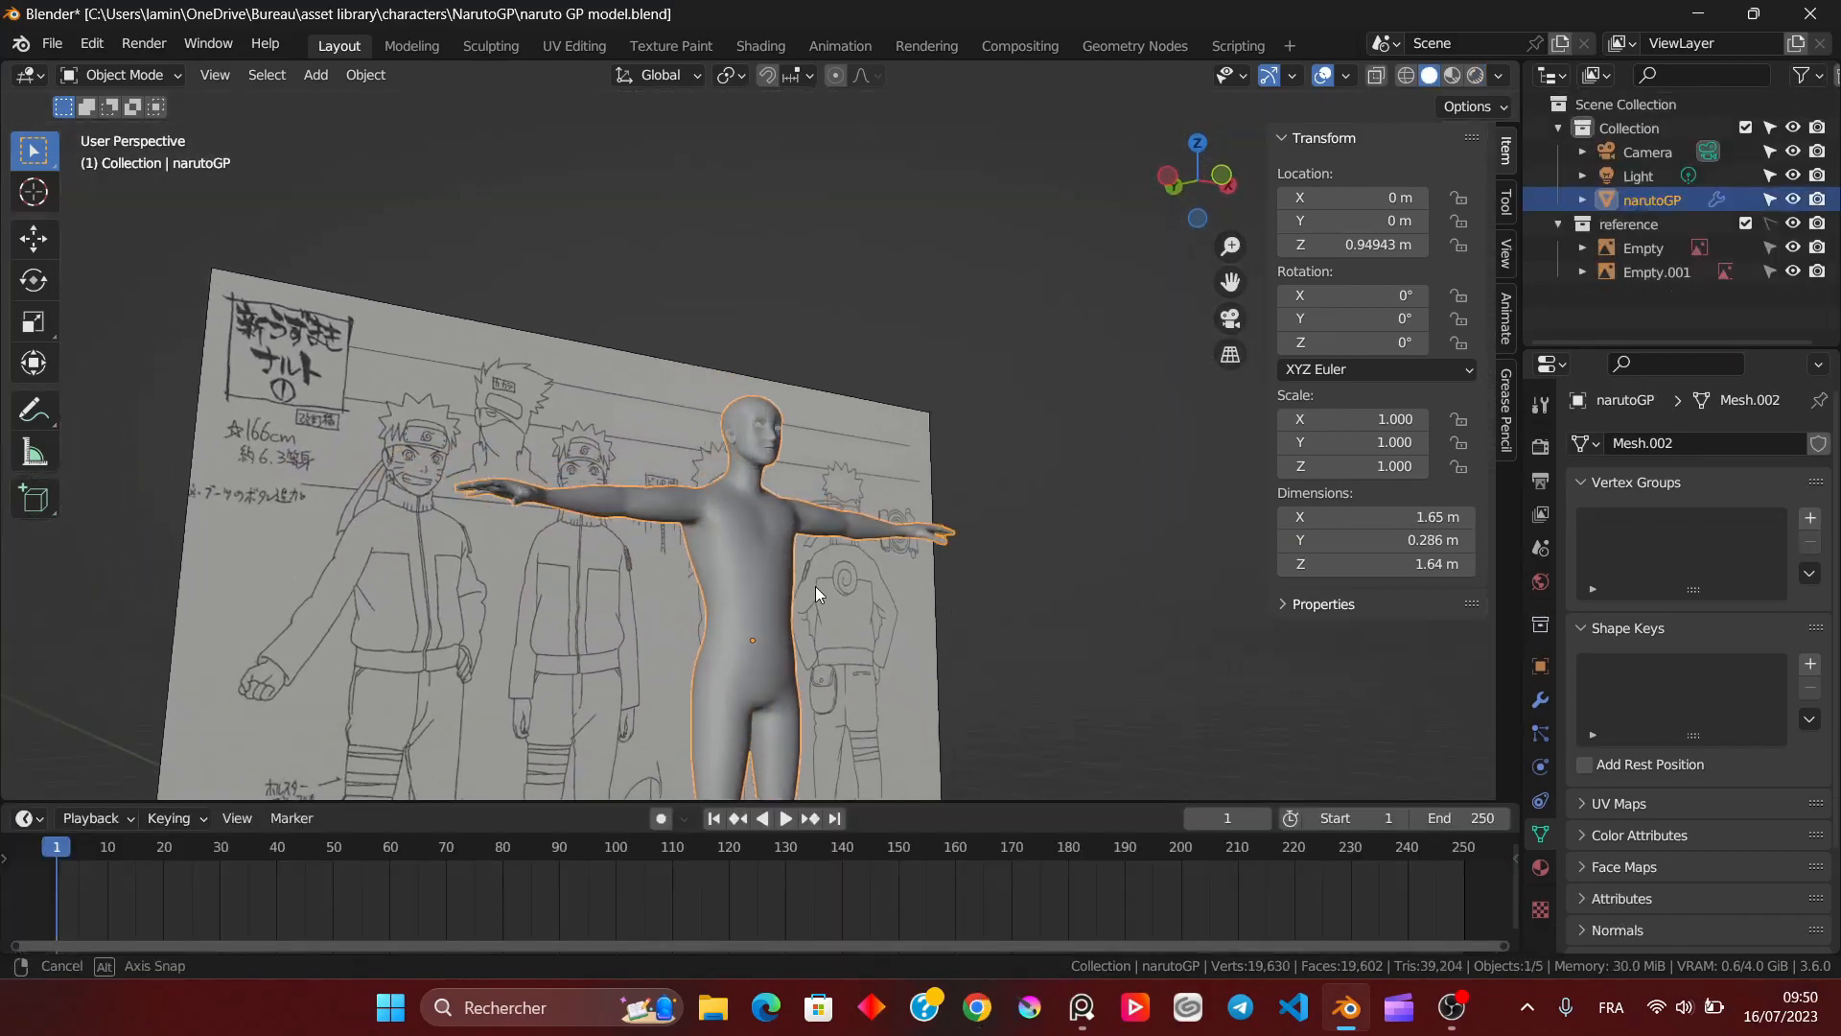
{"action": "middle_click_drag", "start_coordinate": [816, 585], "coordinate": [244, 620]}
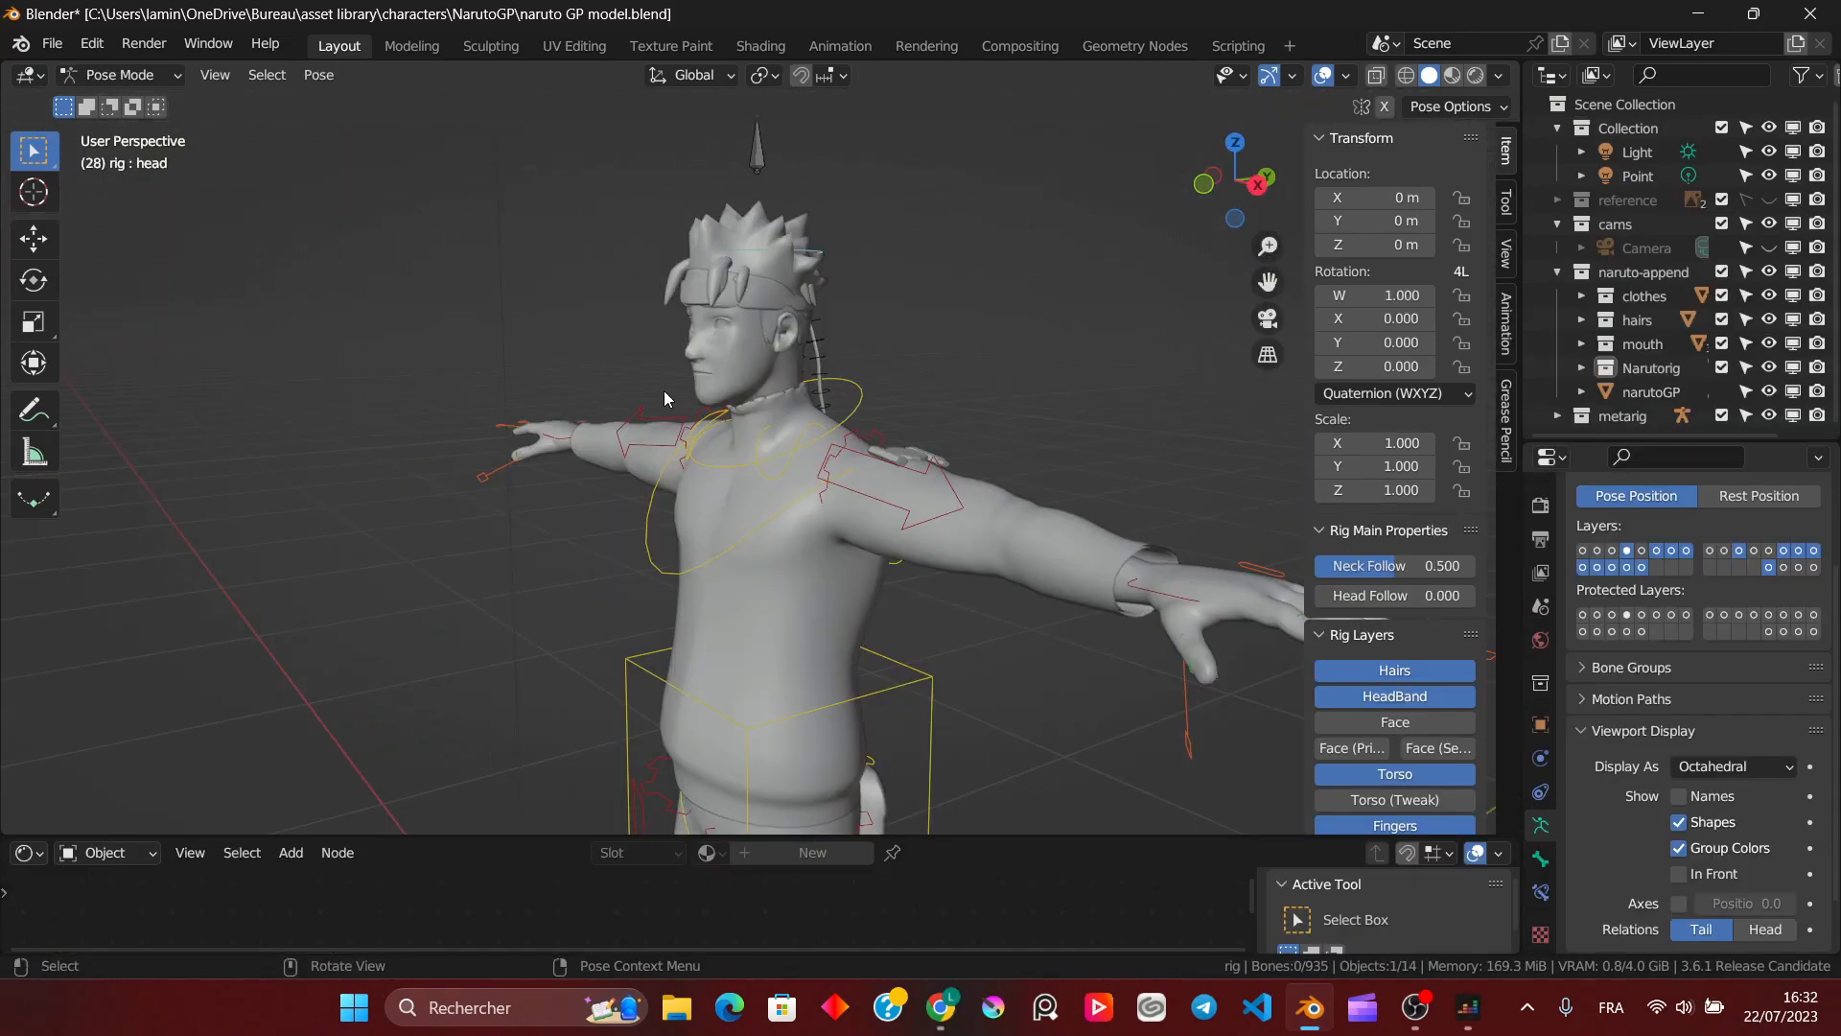
{"action": "key", "text": "KP_3"}
{"action": "mouse_move", "coordinate": [664, 390]}
{"action": "middle_mouse_down"}
{"action": "mouse_move", "coordinate": [712, 364]}
{"action": "mouse_move", "coordinate": [433, 360]}
{"action": "mouse_move", "coordinate": [640, 374]}
{"action": "mouse_move", "coordinate": [457, 419]}
{"action": "mouse_move", "coordinate": [470, 406]}
{"action": "middle_mouse_up"}
{"action": "scroll", "coordinate": [433, 360], "scroll_direction": "up", "scroll_amount": 5}
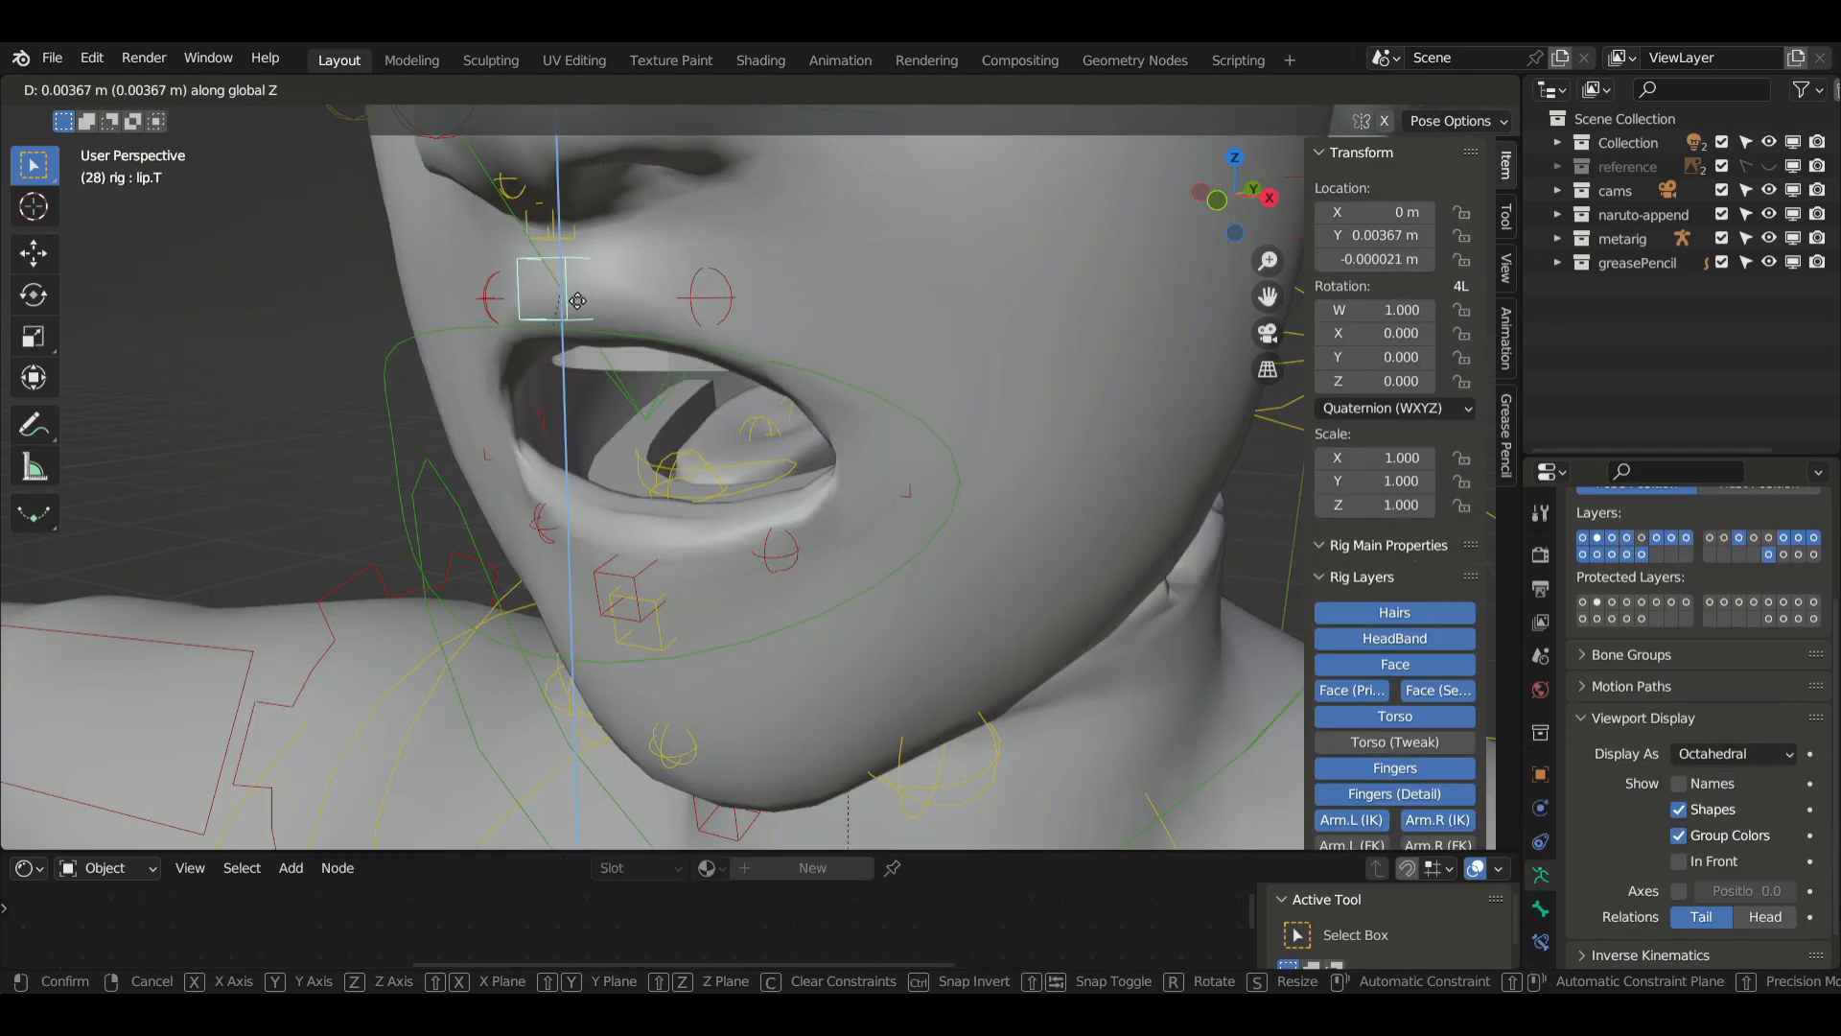
Step: Move the upper lip control along the global Z axis and check the open mouth with its teeth and tongue
{"action": "left_click", "coordinate": [583, 386]}
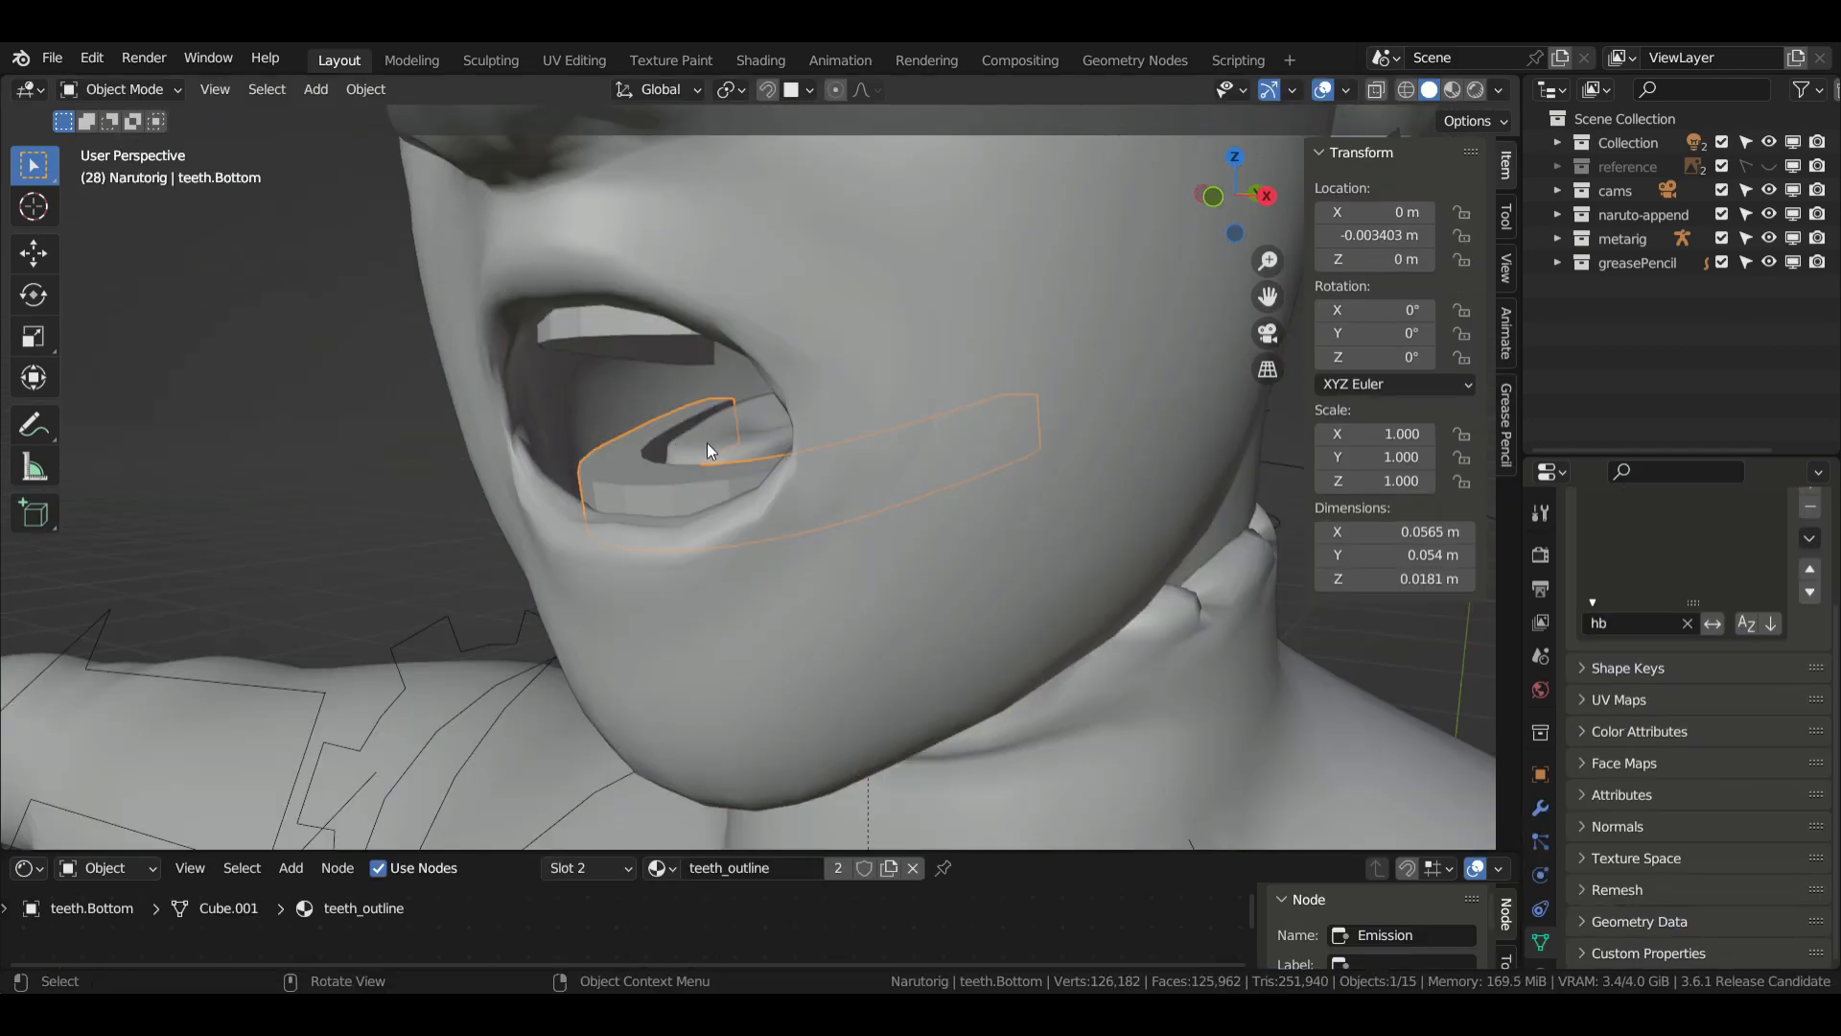
{"action": "mouse_move", "coordinate": [705, 441]}
{"action": "middle_mouse_down"}
{"action": "mouse_move", "coordinate": [751, 370]}
{"action": "mouse_move", "coordinate": [899, 418]}
{"action": "mouse_move", "coordinate": [801, 458]}
{"action": "mouse_move", "coordinate": [650, 445]}
{"action": "middle_mouse_up"}
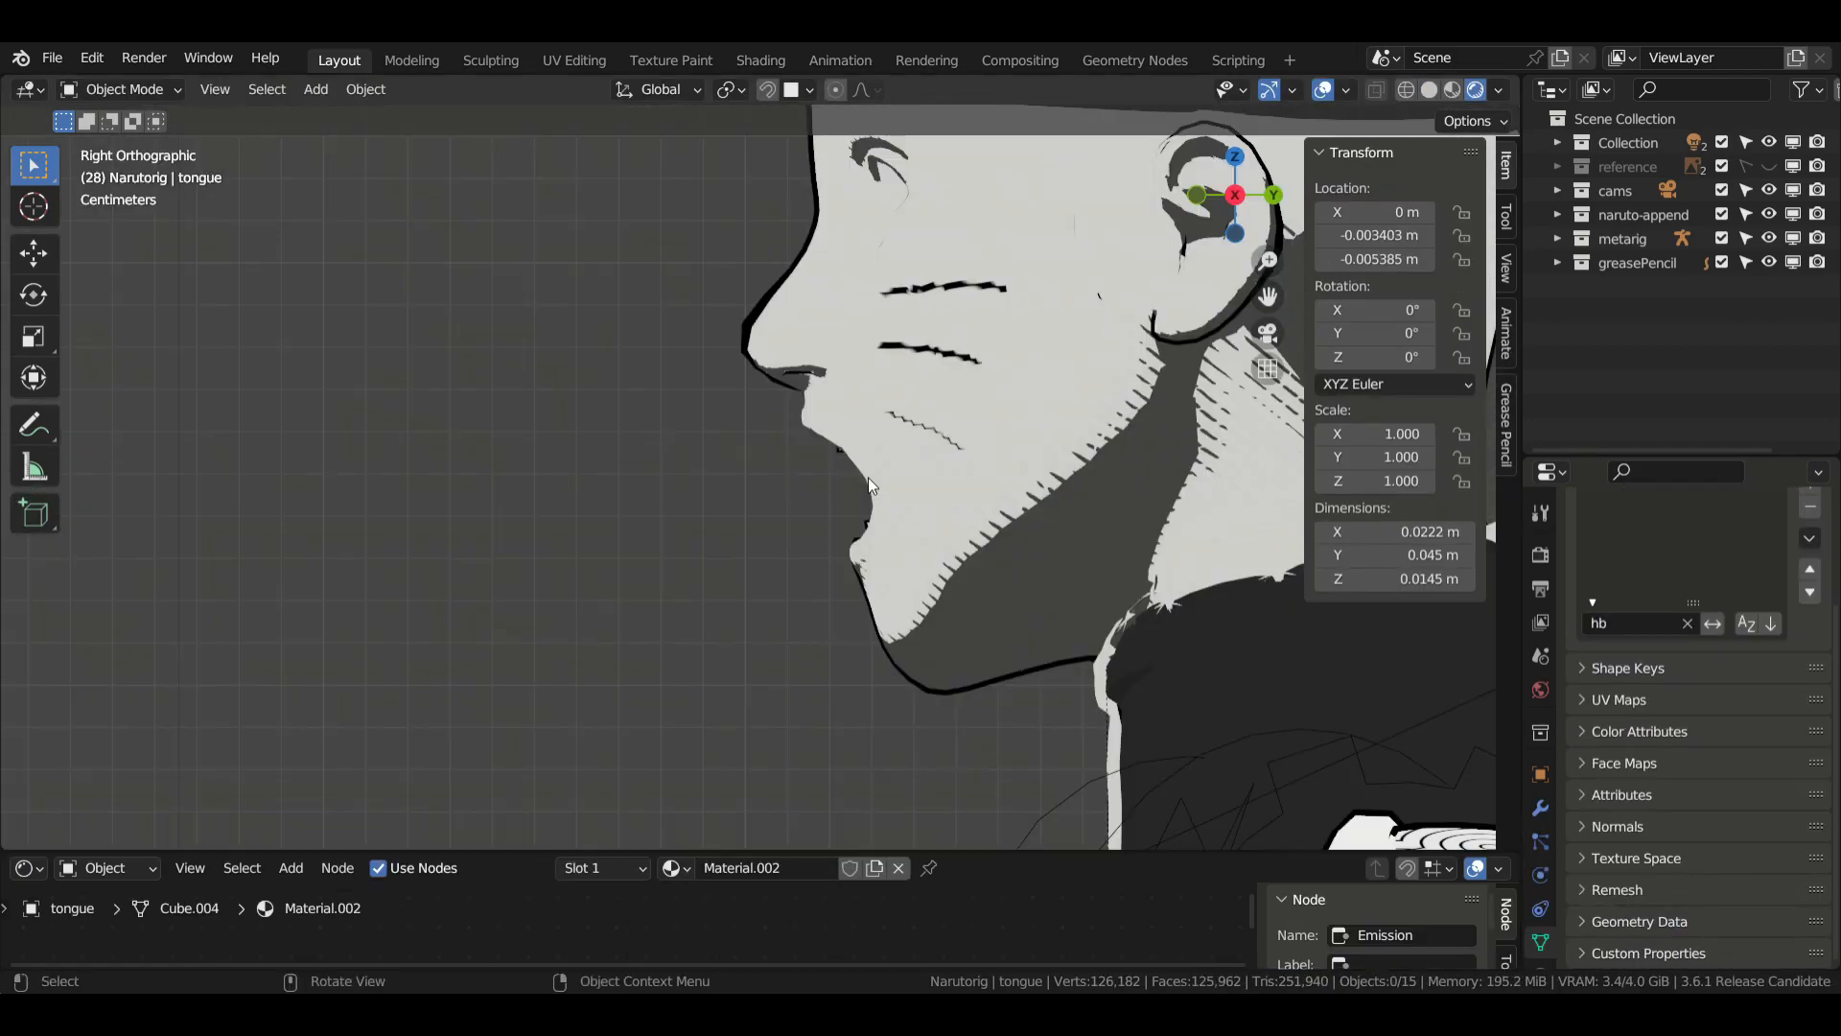
{"action": "middle_click_drag", "start_coordinate": [866, 476], "coordinate": [827, 481]}
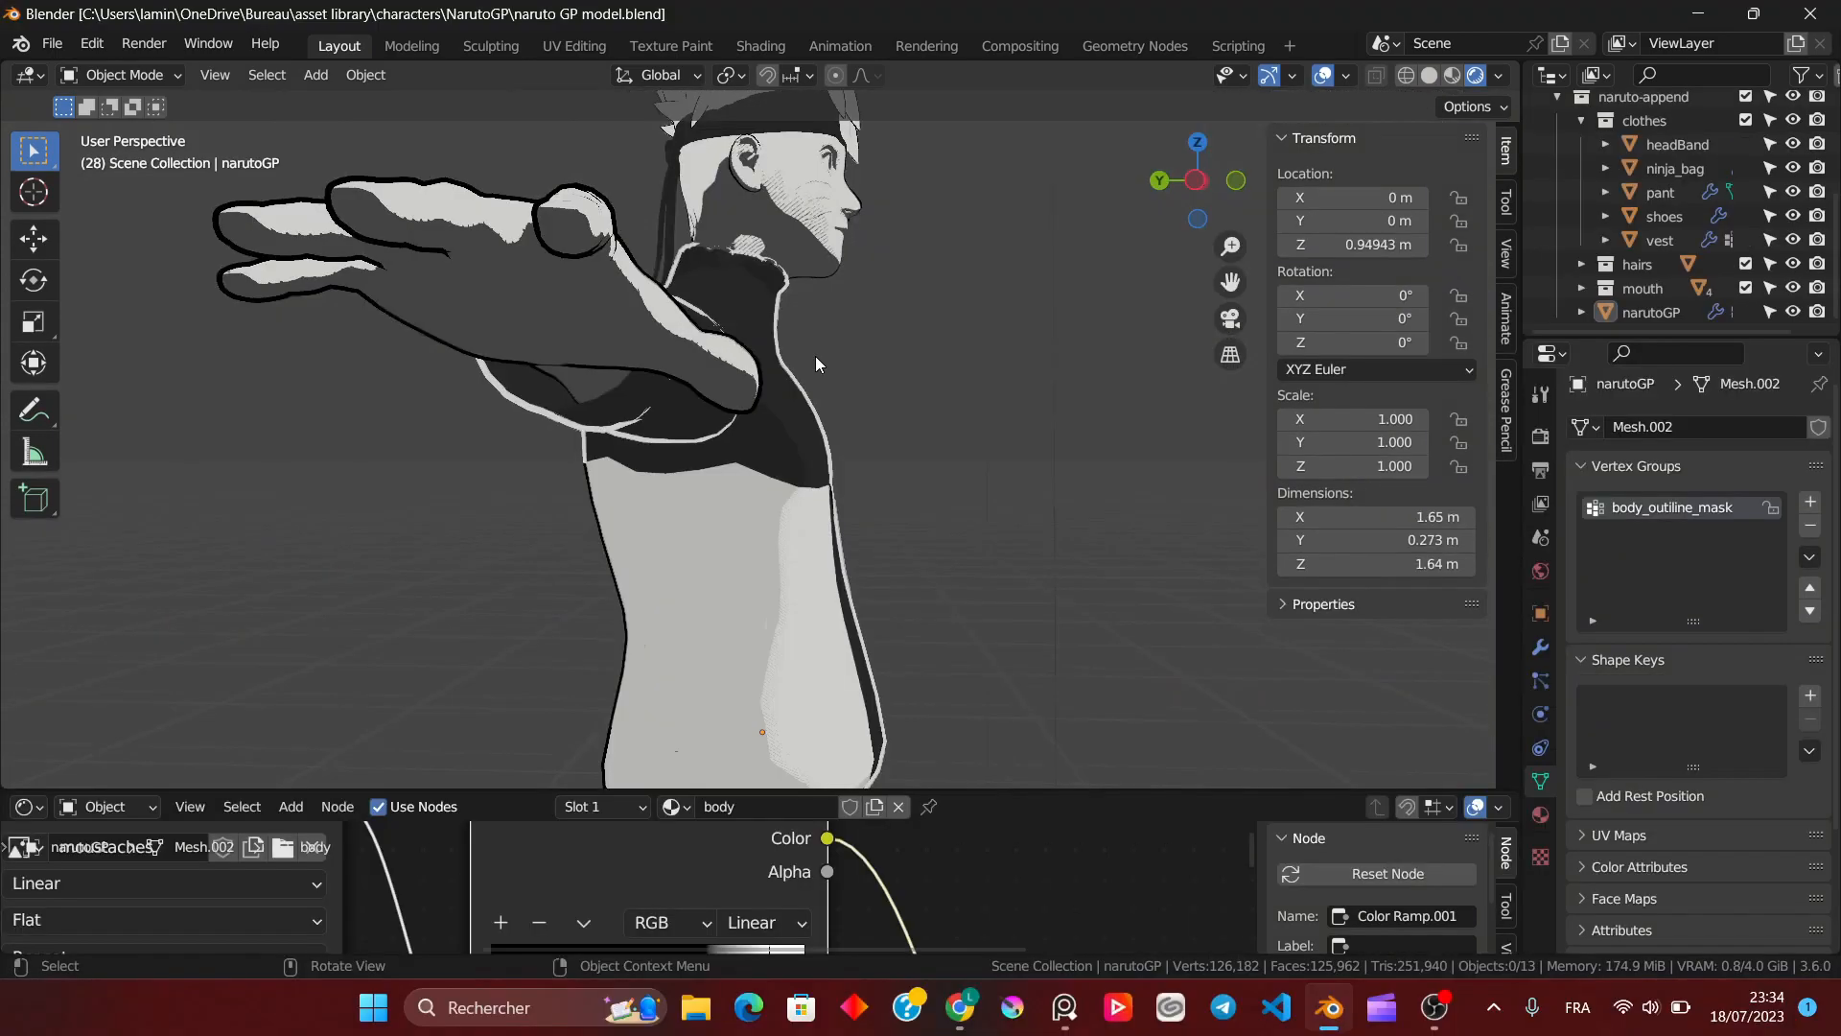
{"action": "middle_click_drag", "start_coordinate": [817, 362], "coordinate": [833, 578]}
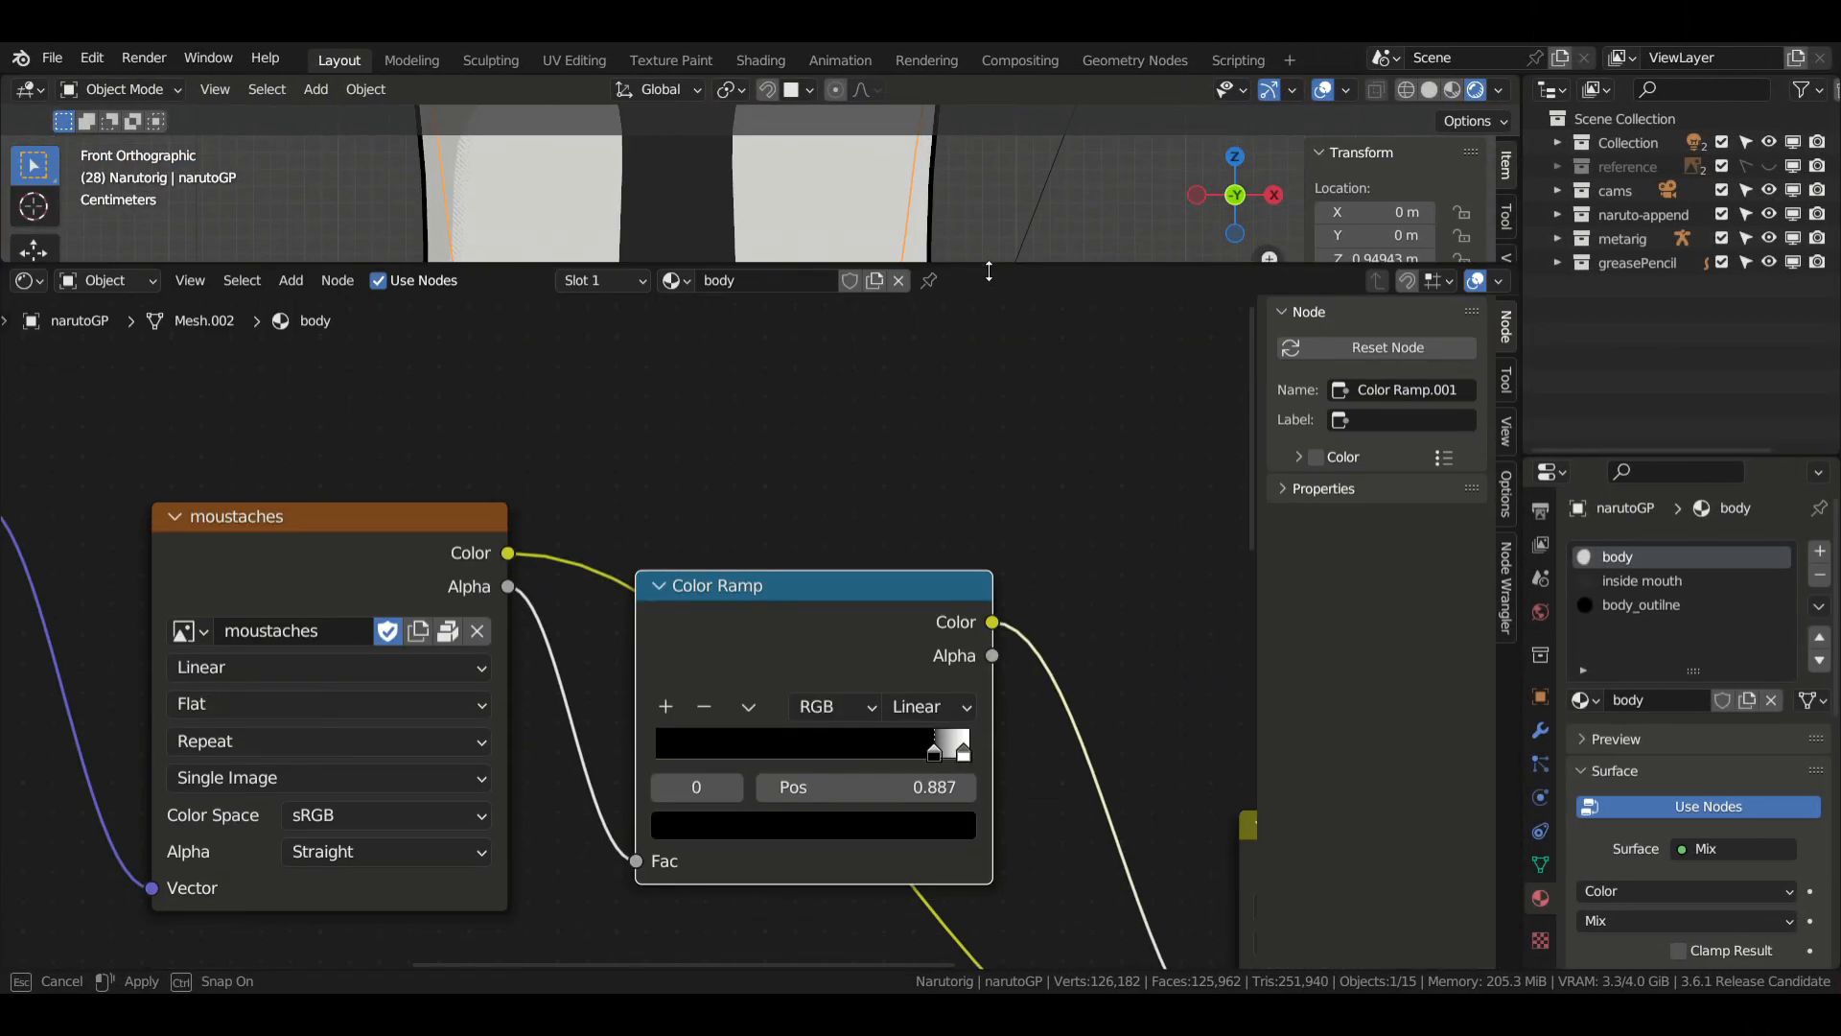
Step: Examine the moustaches texture and Color Ramp nodes in the body material's node tree
{"action": "scroll", "coordinate": [945, 554], "scroll_direction": "down", "scroll_amount": 5}
{"action": "middle_click_drag", "start_coordinate": [953, 585], "coordinate": [876, 364]}
{"action": "middle_click_drag", "start_coordinate": [424, 804], "coordinate": [796, 550]}
{"action": "scroll", "coordinate": [781, 809], "scroll_direction": "up", "scroll_amount": 8}
{"action": "scroll", "coordinate": [804, 625], "scroll_direction": "up", "scroll_amount": 2}
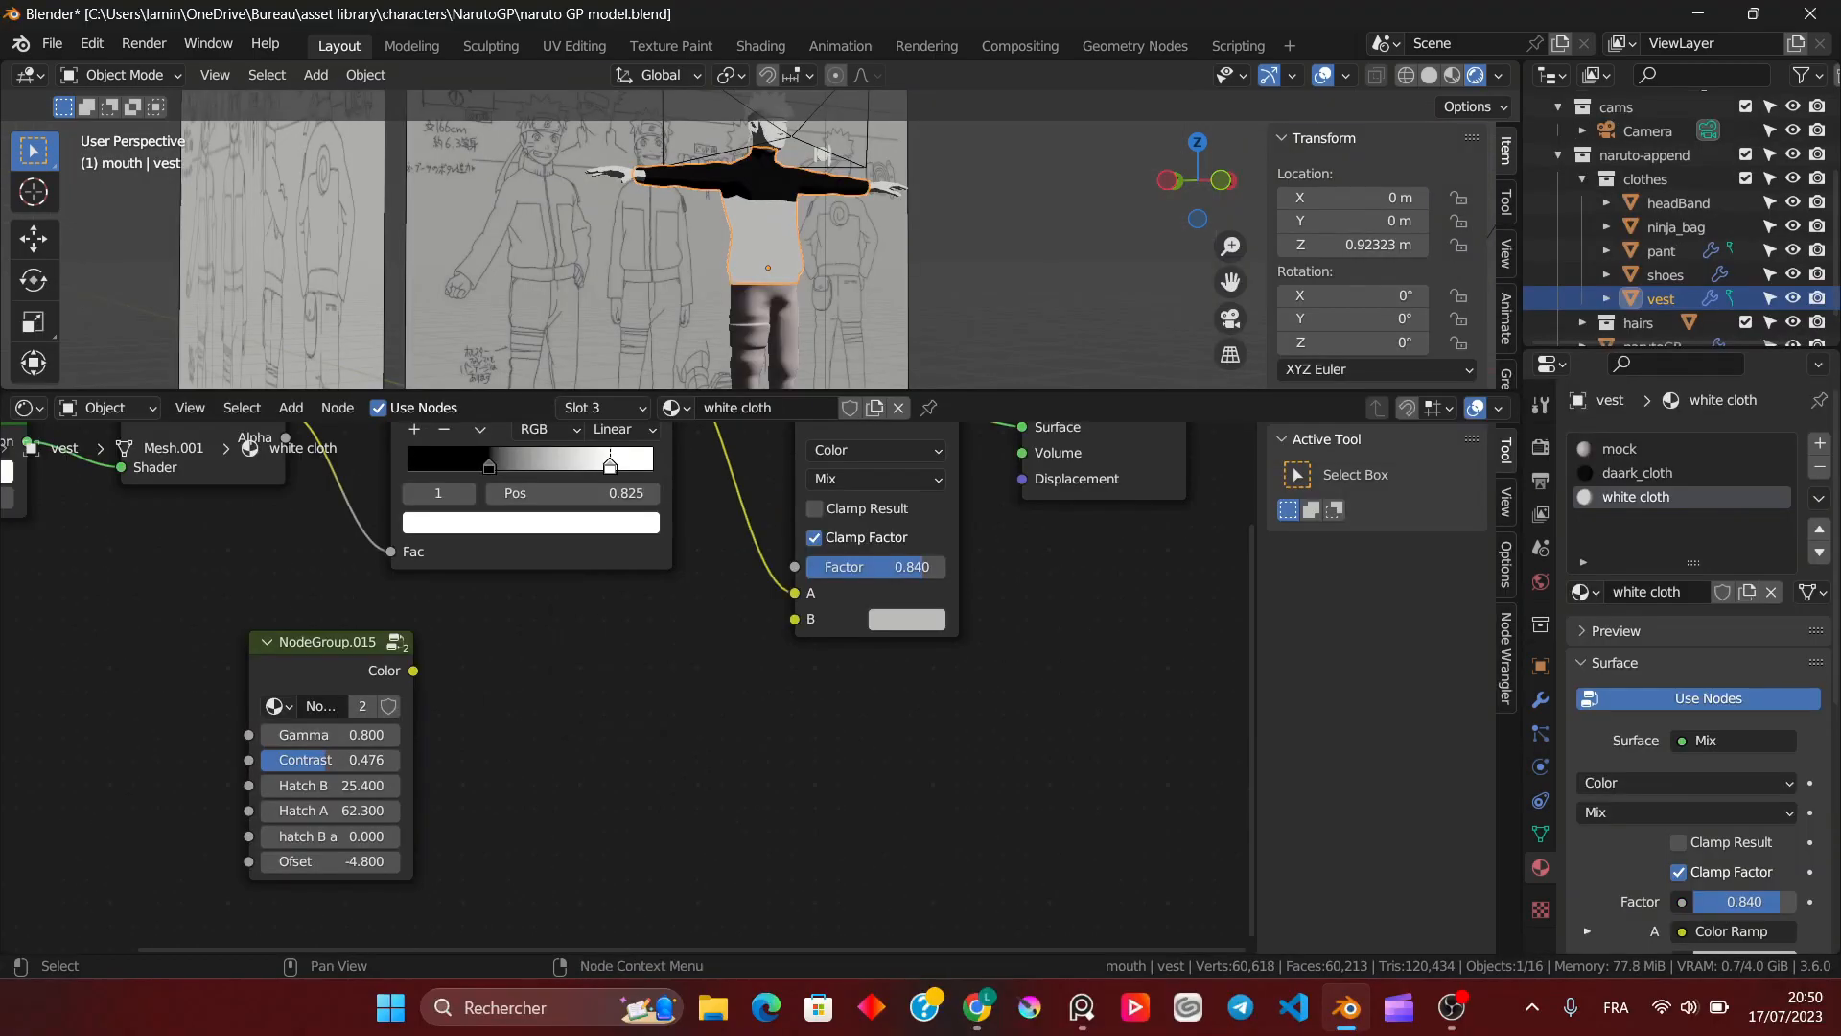
Step: Reposition NodeGroup.015 toward the Mix node in the vest's white cloth material
{"action": "mouse_move", "coordinate": [326, 641]}
{"action": "left_mouse_down"}
{"action": "mouse_move", "coordinate": [485, 697]}
{"action": "mouse_move", "coordinate": [795, 619]}
{"action": "left_mouse_up"}
{"action": "left_click_drag", "start_coordinate": [485, 698], "coordinate": [553, 677]}
{"action": "scroll", "coordinate": [760, 241], "scroll_direction": "up", "scroll_amount": 8}
{"action": "middle_click_drag", "start_coordinate": [760, 241], "coordinate": [853, 278]}
{"action": "scroll", "coordinate": [761, 240], "scroll_direction": "up", "scroll_amount": 2}
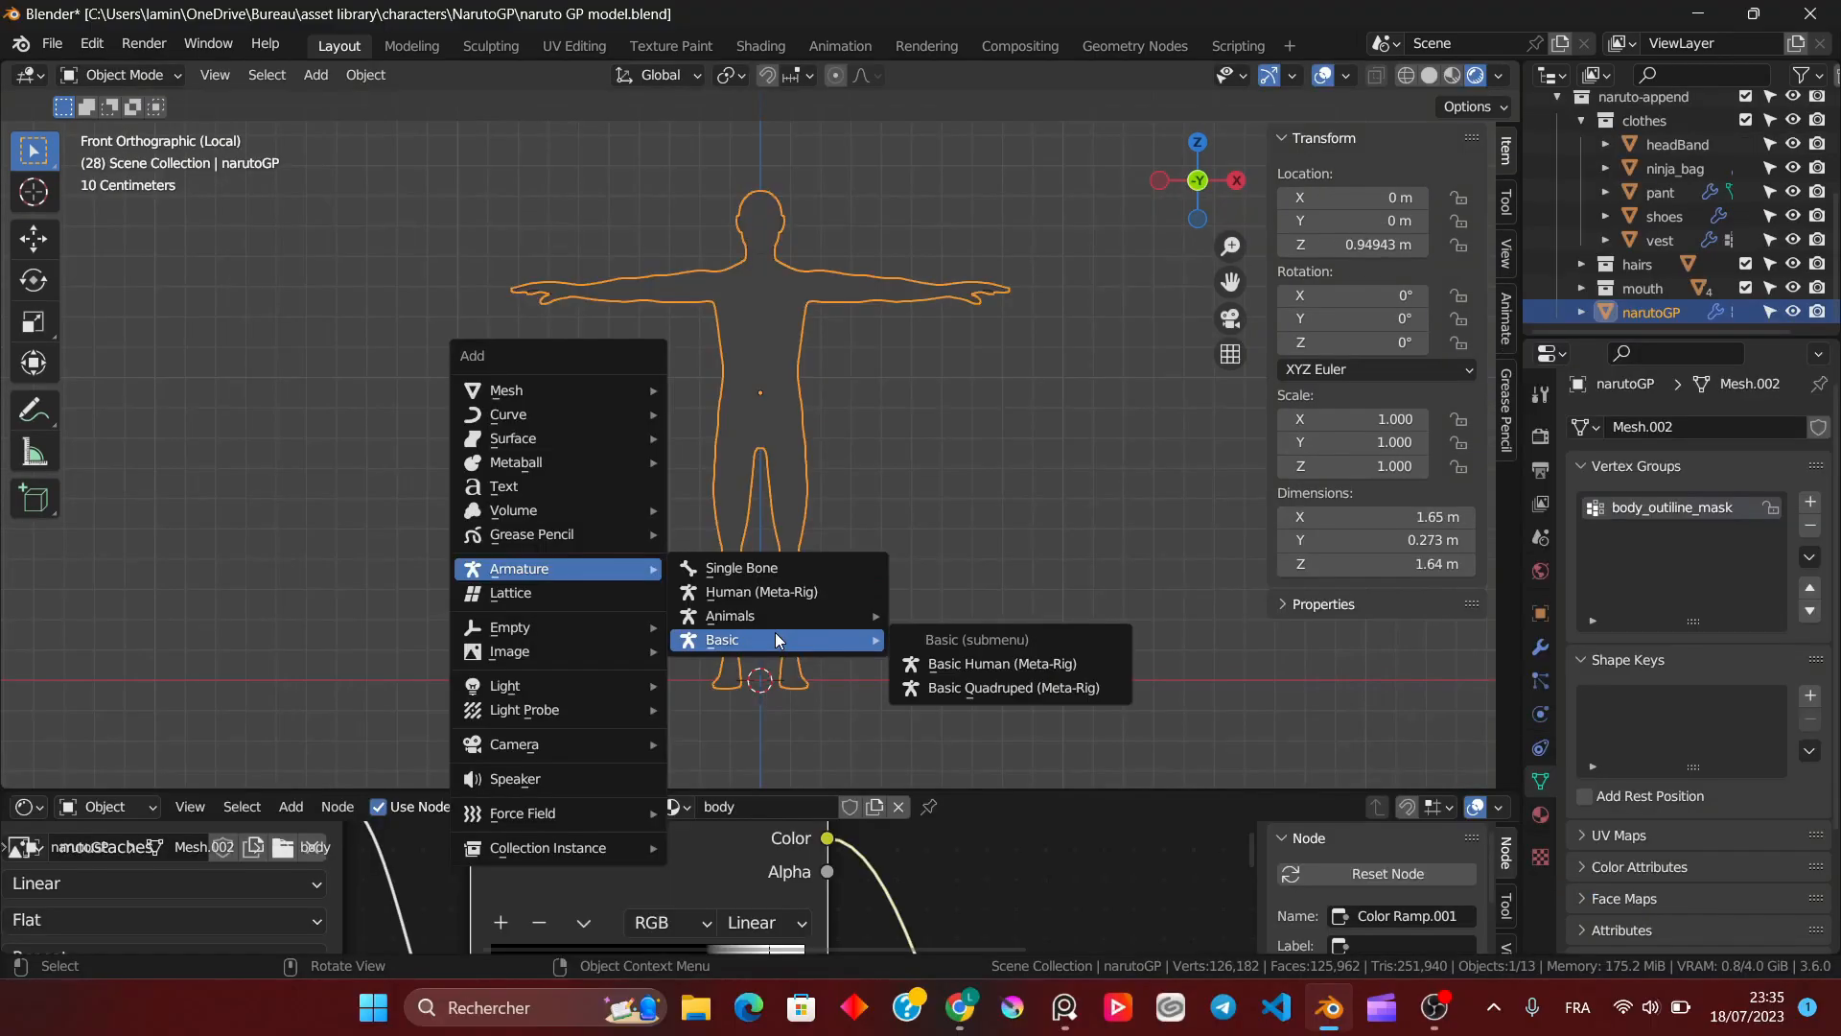
Step: Add a Human (Meta-Rig) armature over the isolated body and scale it toward the character's size
{"action": "left_click", "coordinate": [781, 597]}
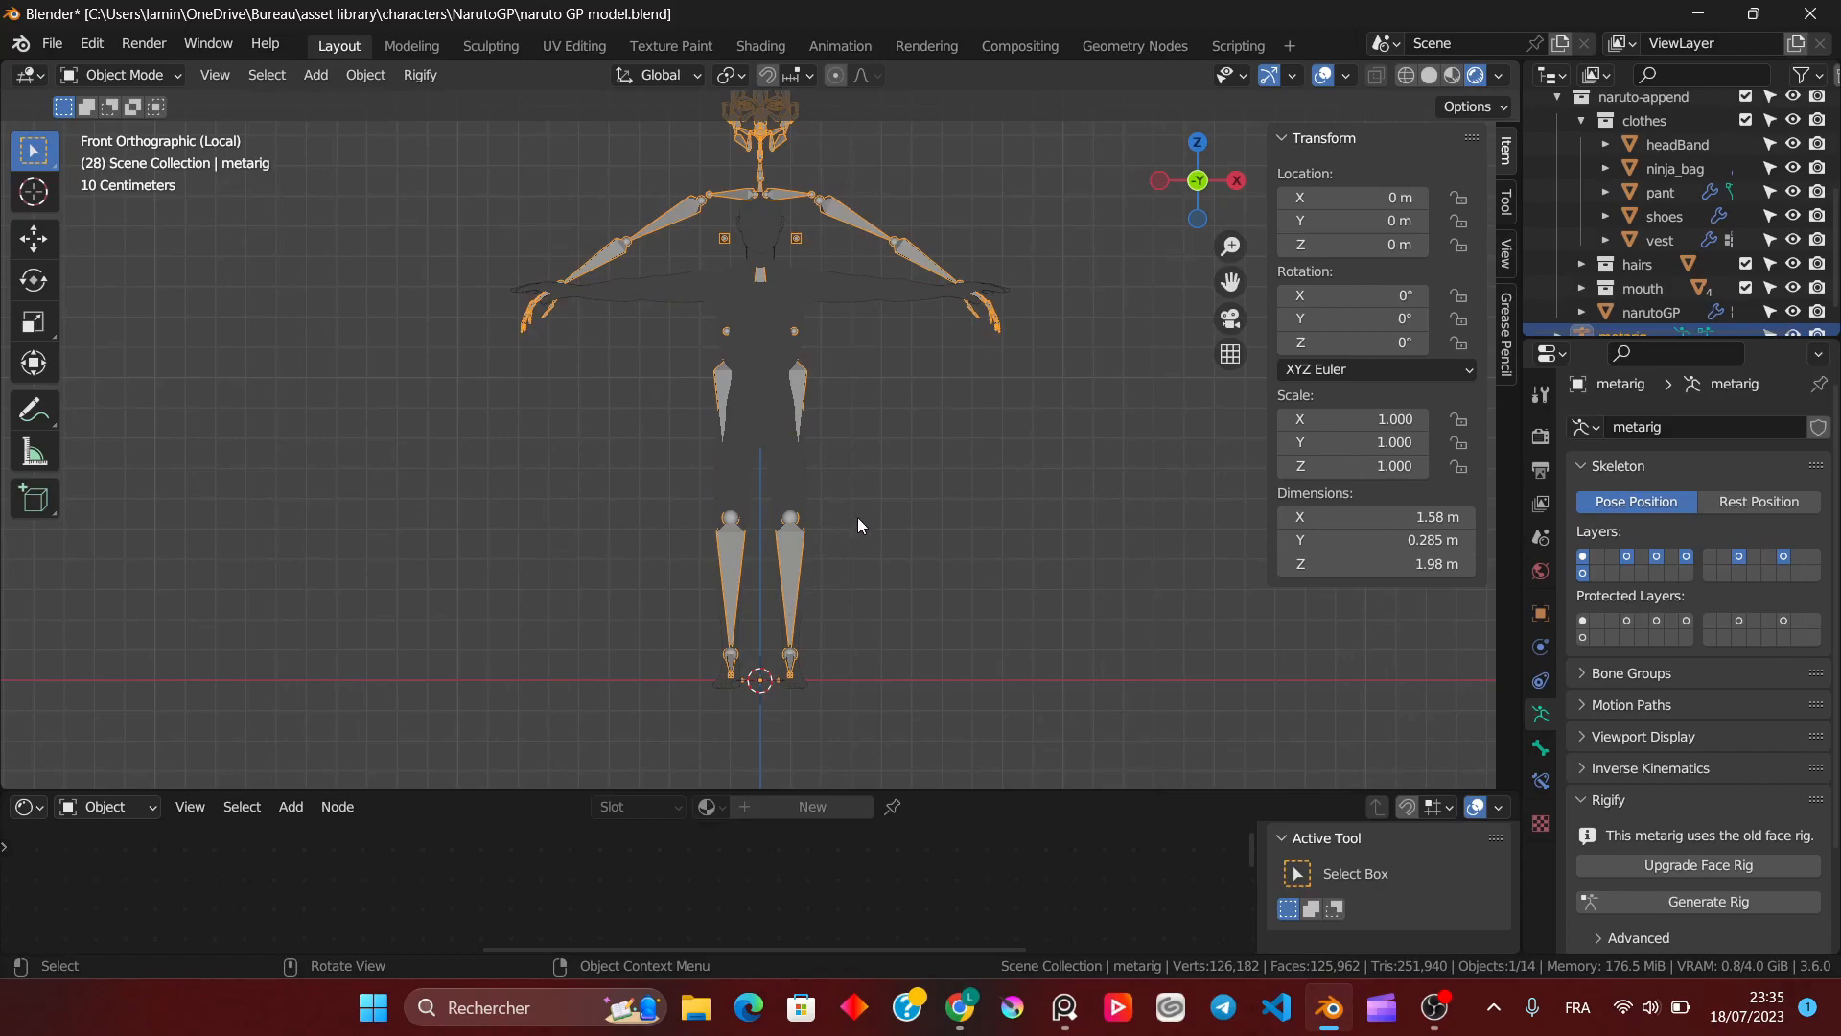
{"action": "key", "text": "s"}
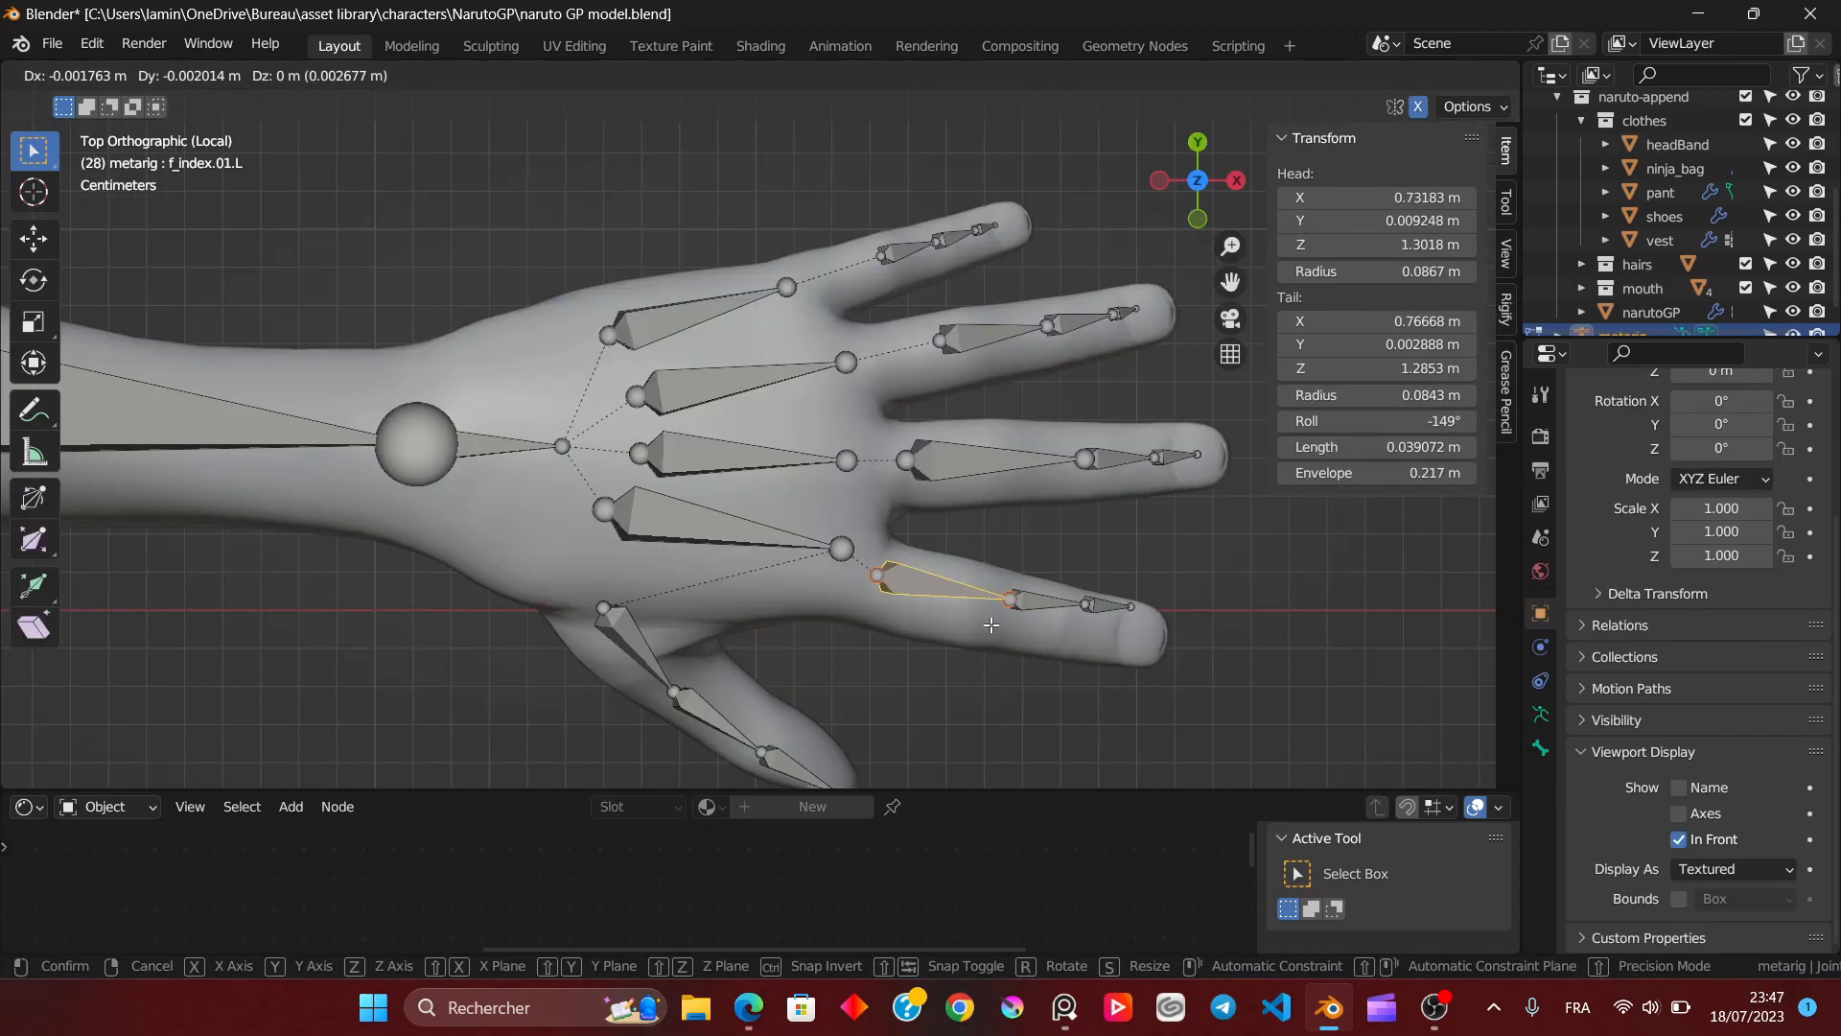
Step: Place the left index finger's first bone joint inside the hand mesh and scale the finger's master control
{"action": "left_click", "coordinate": [1049, 600]}
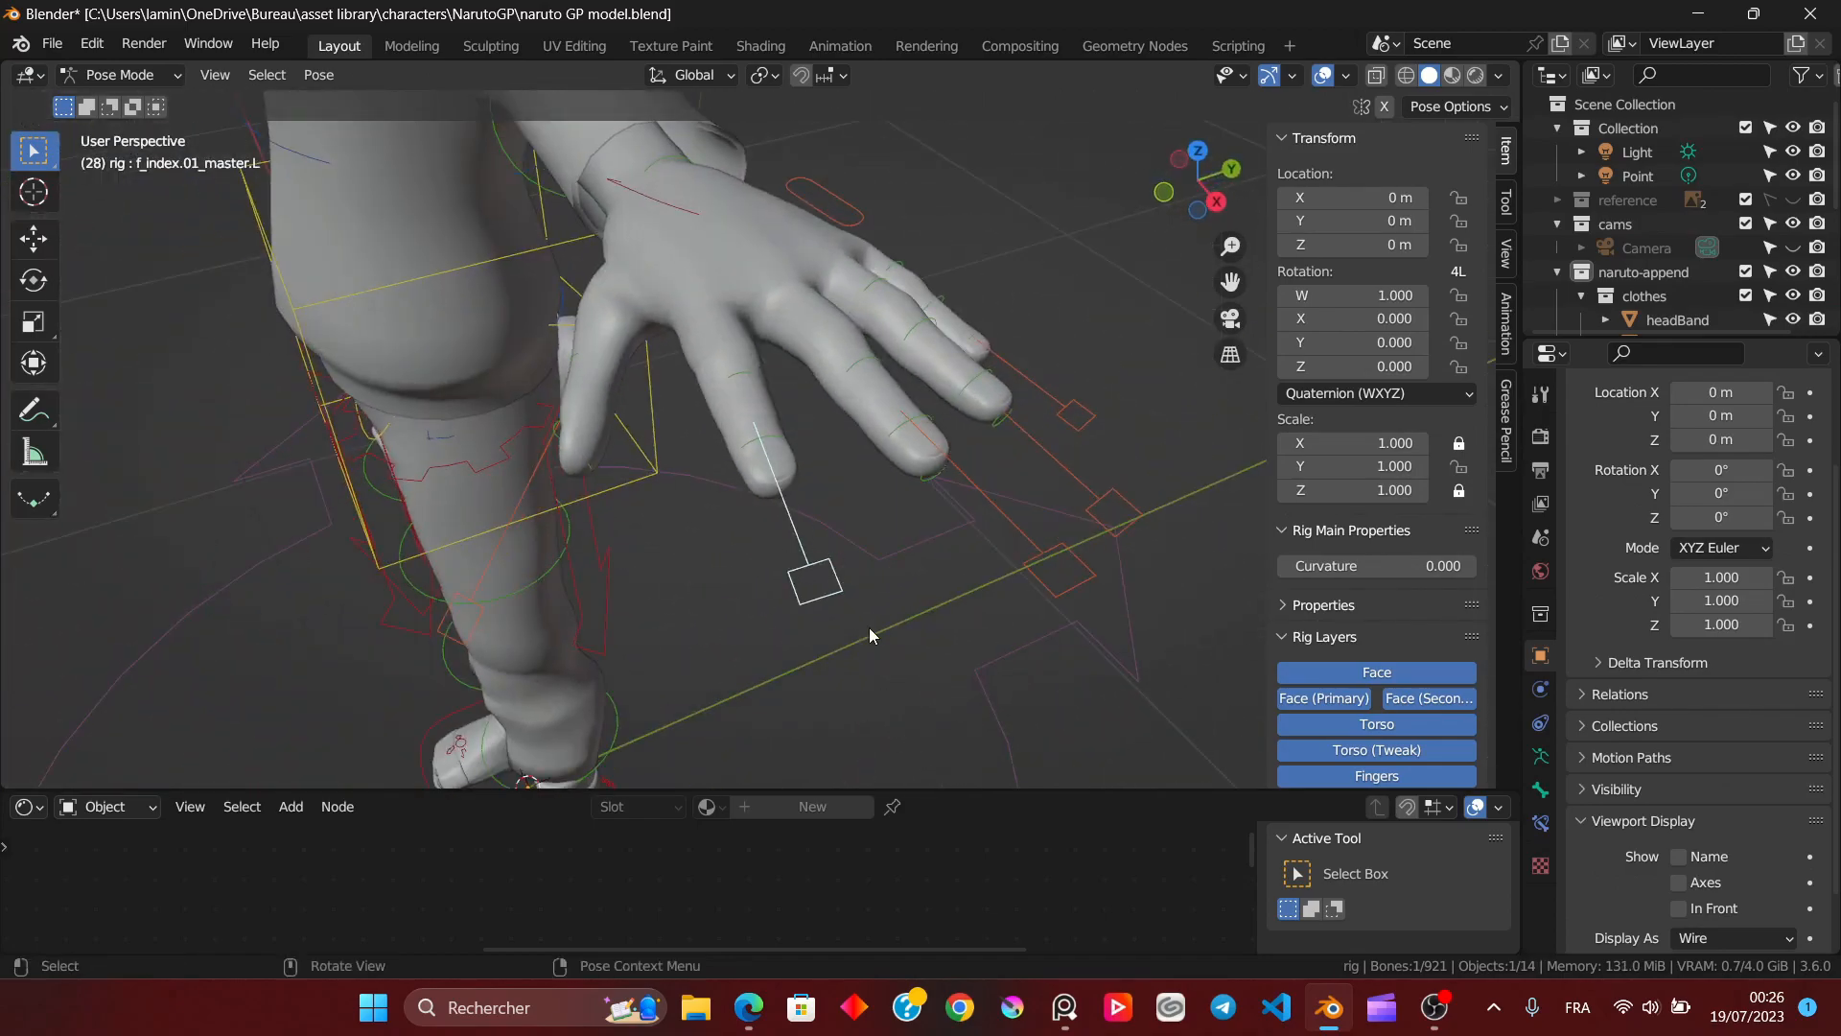
{"action": "key", "text": "s"}
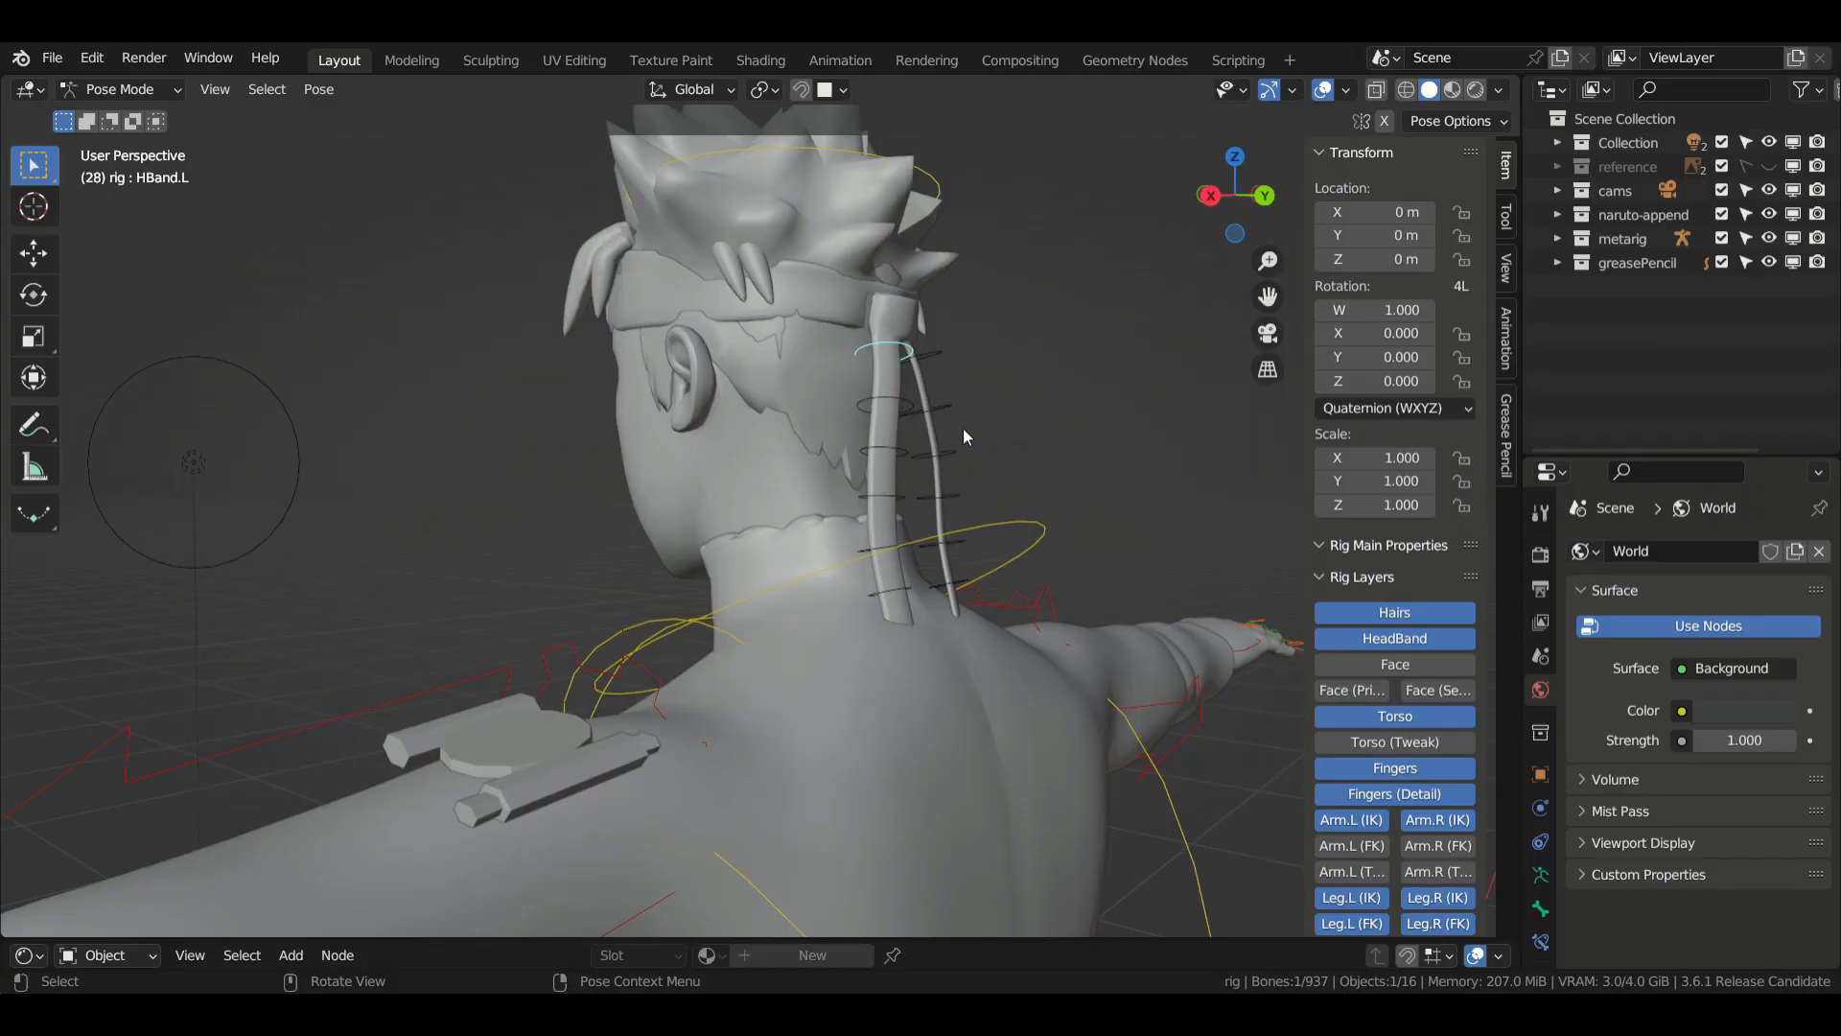
Step: Try to rotate the left headband tail's base control and pick the neighbouring tail control
{"action": "key", "text": "r"}
{"action": "key", "text": "Escape"}
{"action": "left_click", "coordinate": [953, 358]}
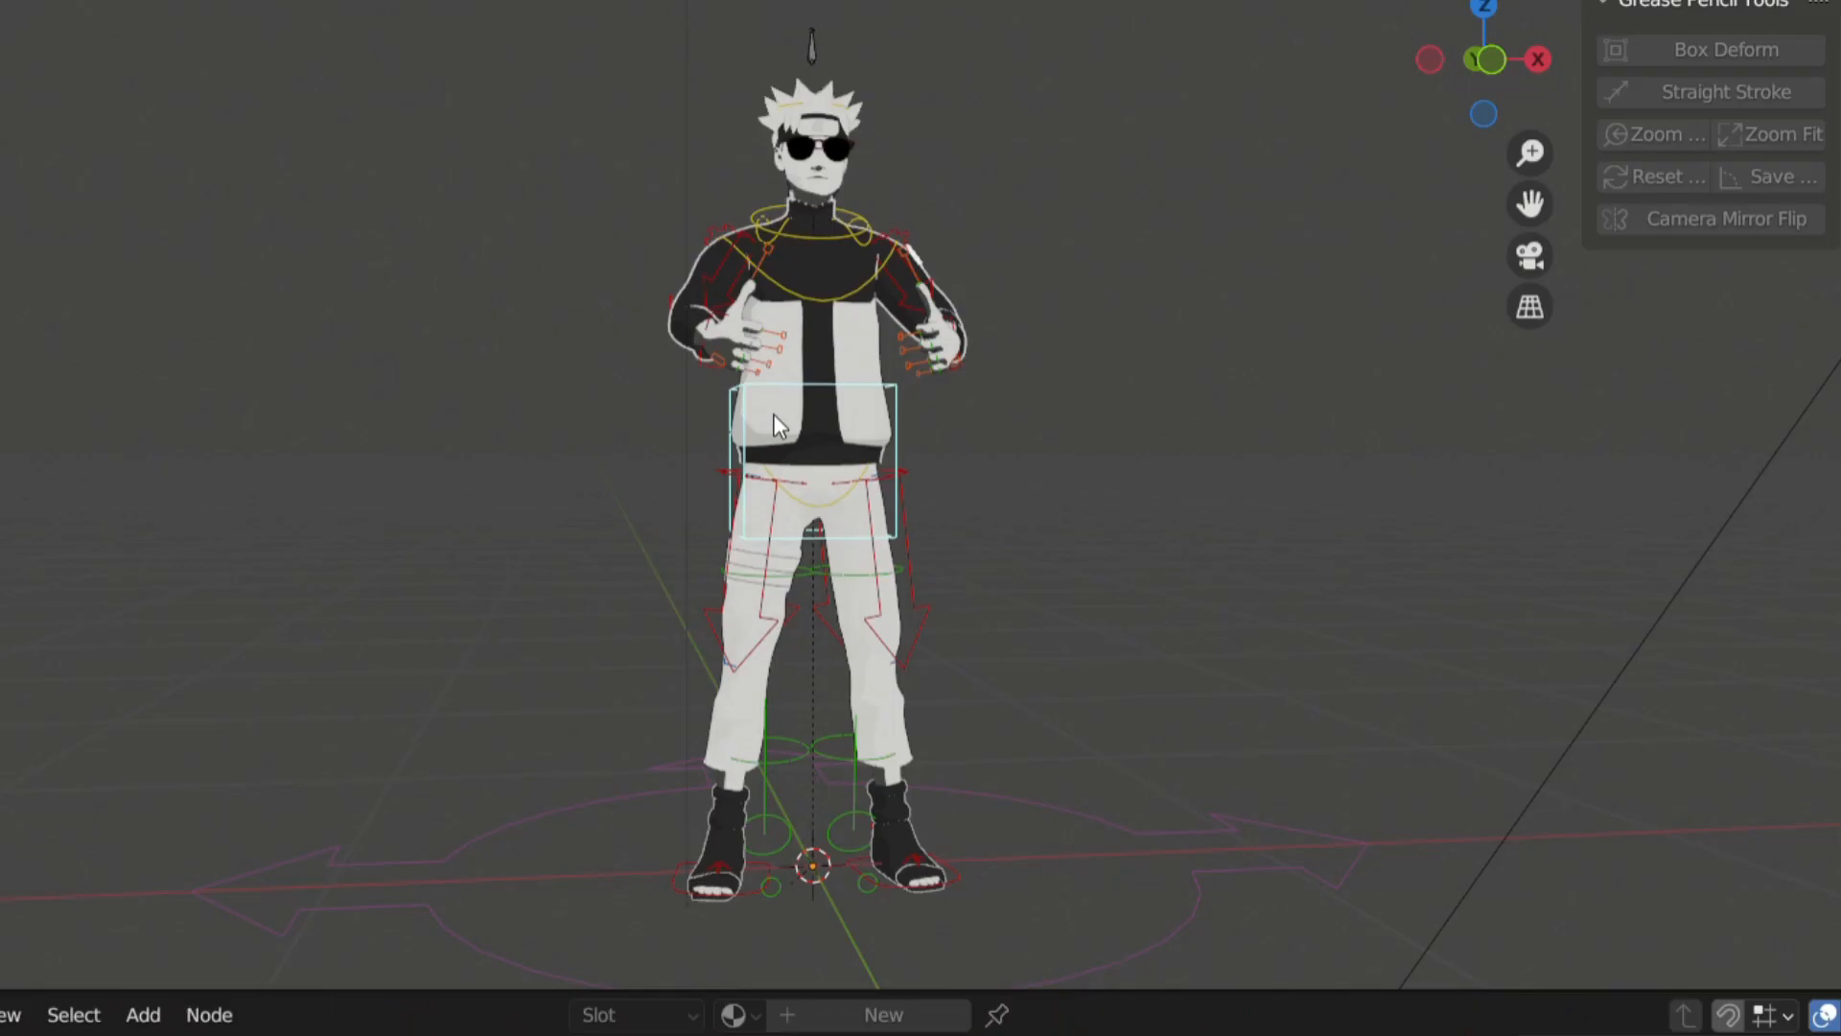
Step: Raise the Sun light about 0.53 m along the global Z axis in the side view
{"action": "middle_click_drag", "start_coordinate": [773, 413], "coordinate": [1832, 413]}
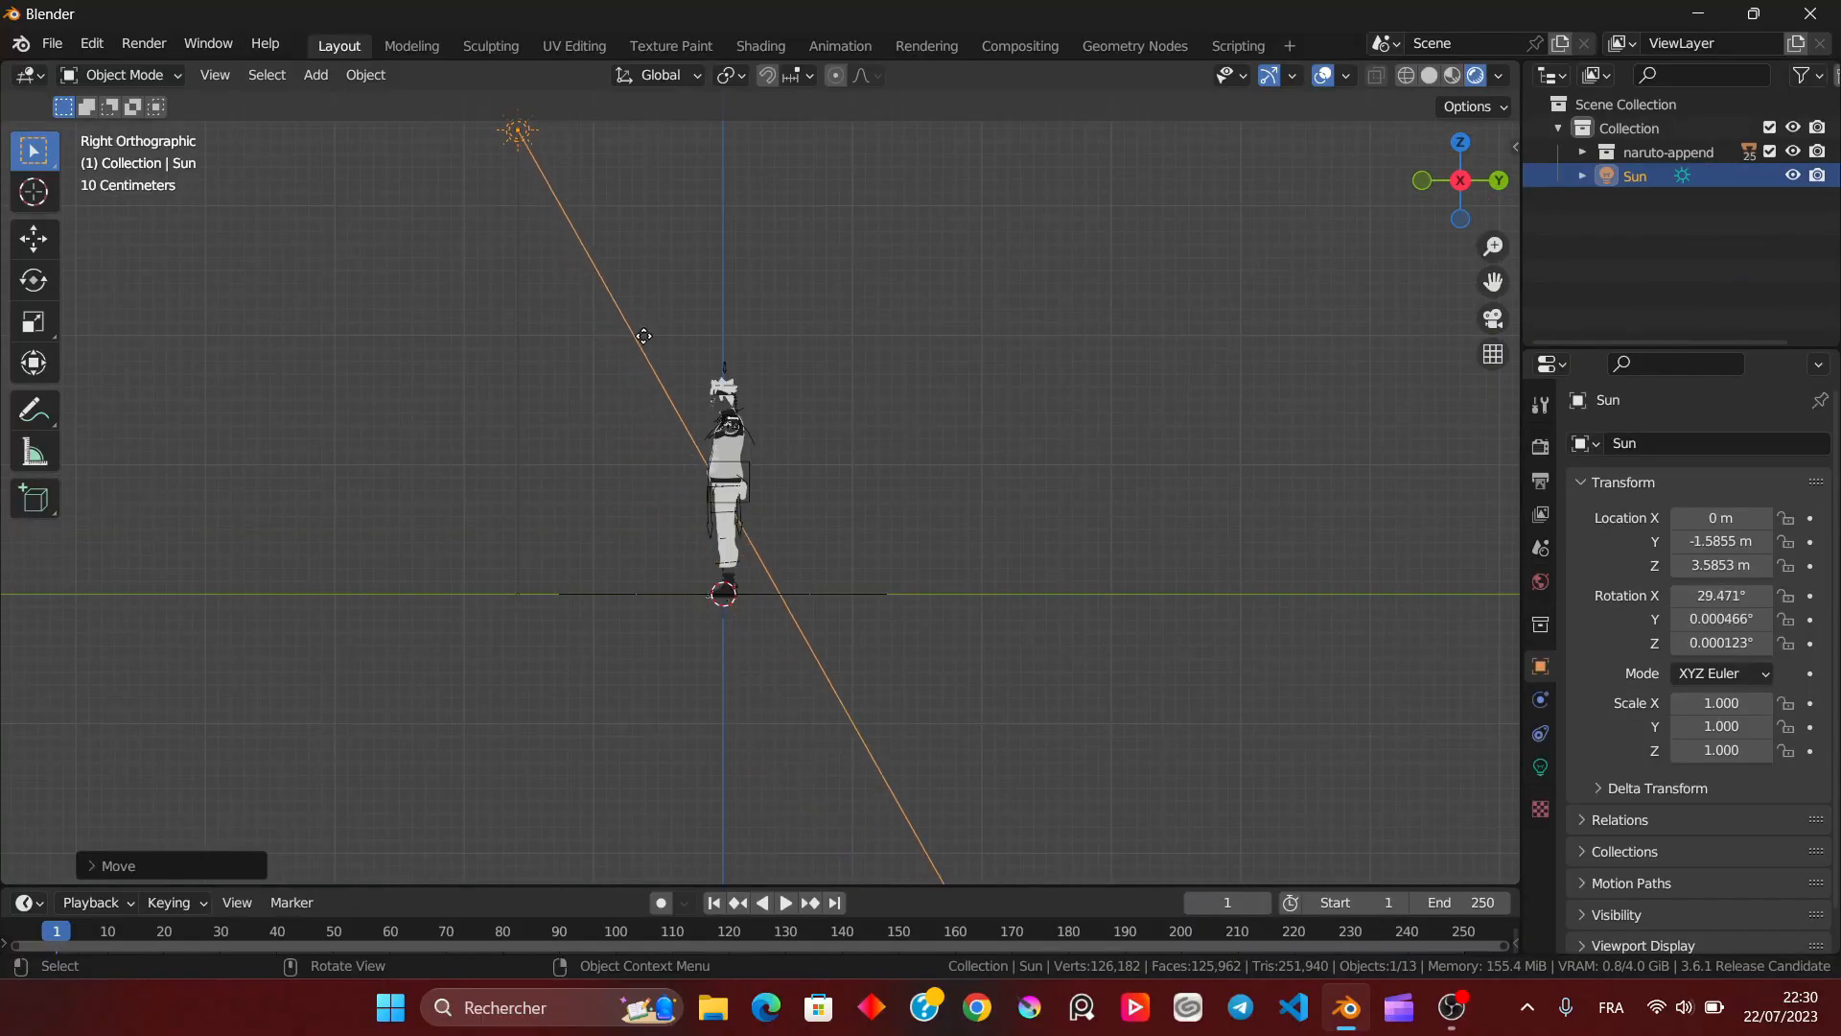
{"action": "left_click_drag", "start_coordinate": [652, 336], "coordinate": [653, 337]}
{"action": "key", "text": "g"}
{"action": "key", "text": "z"}
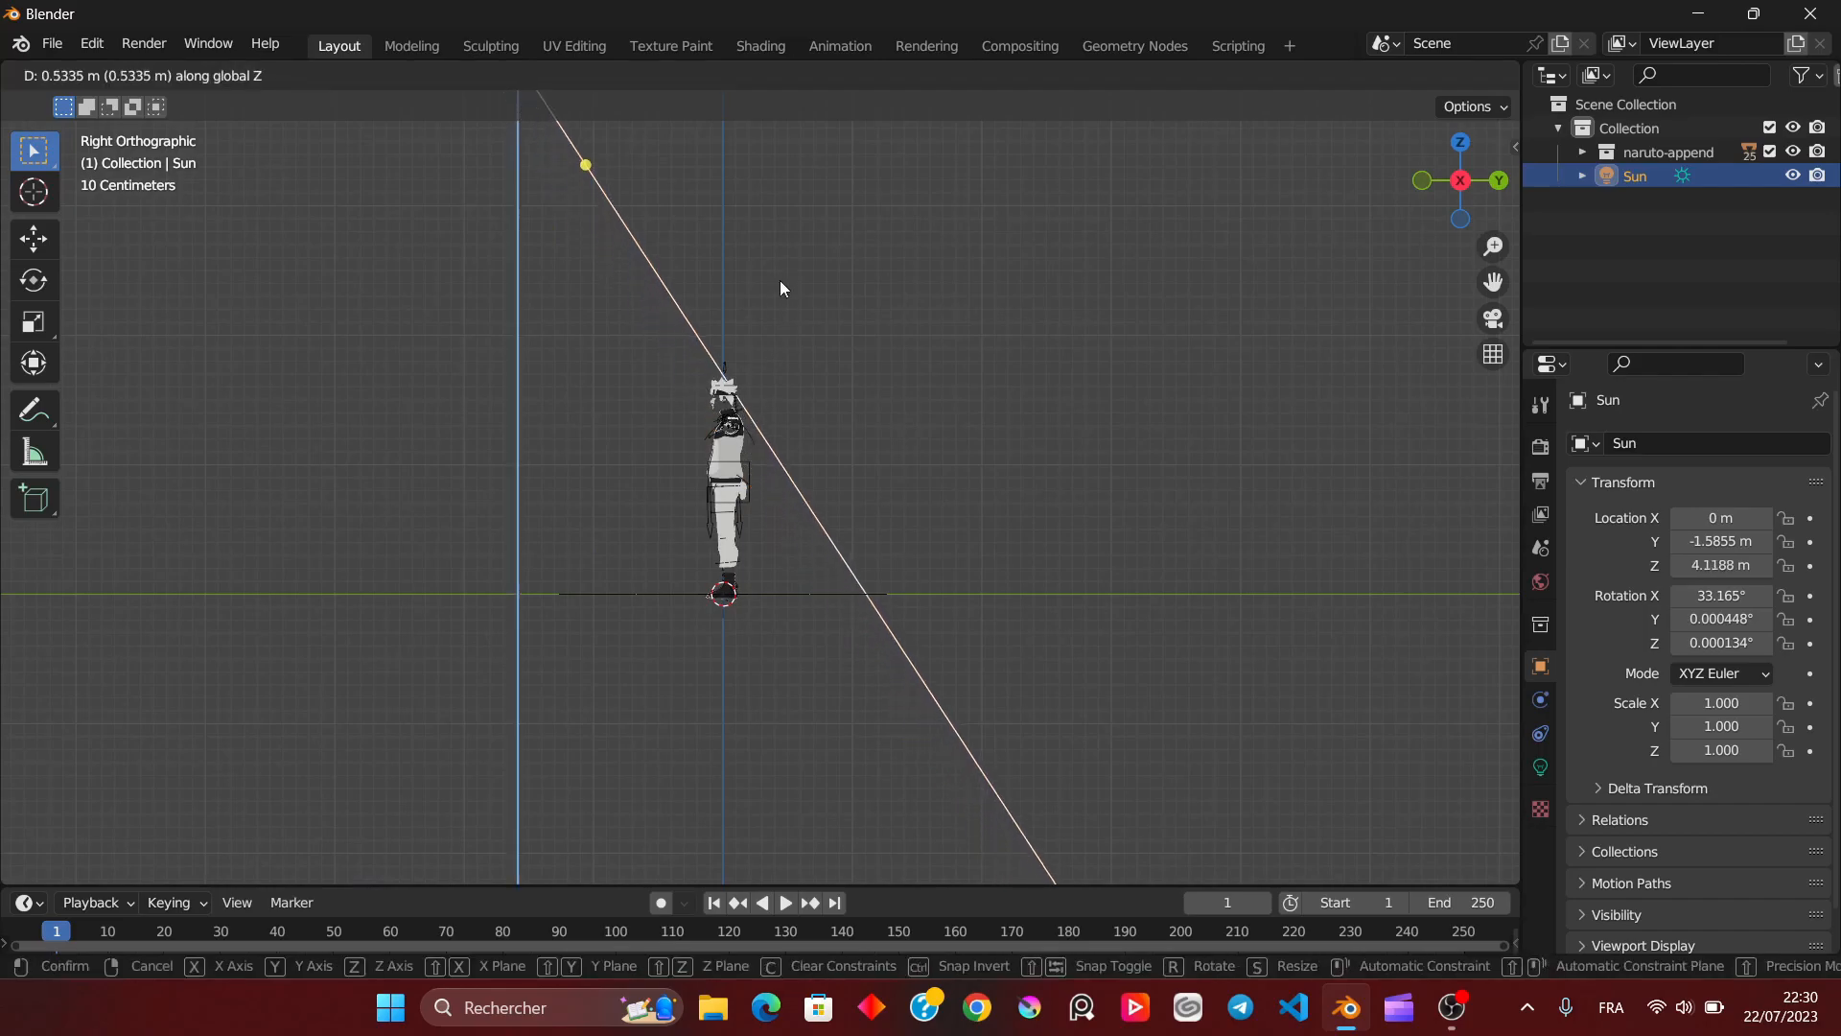
{"action": "left_click", "coordinate": [780, 280]}
Step: Move the left hand's IK control to pose the arm after the reference drawing
{"action": "key", "text": "g"}
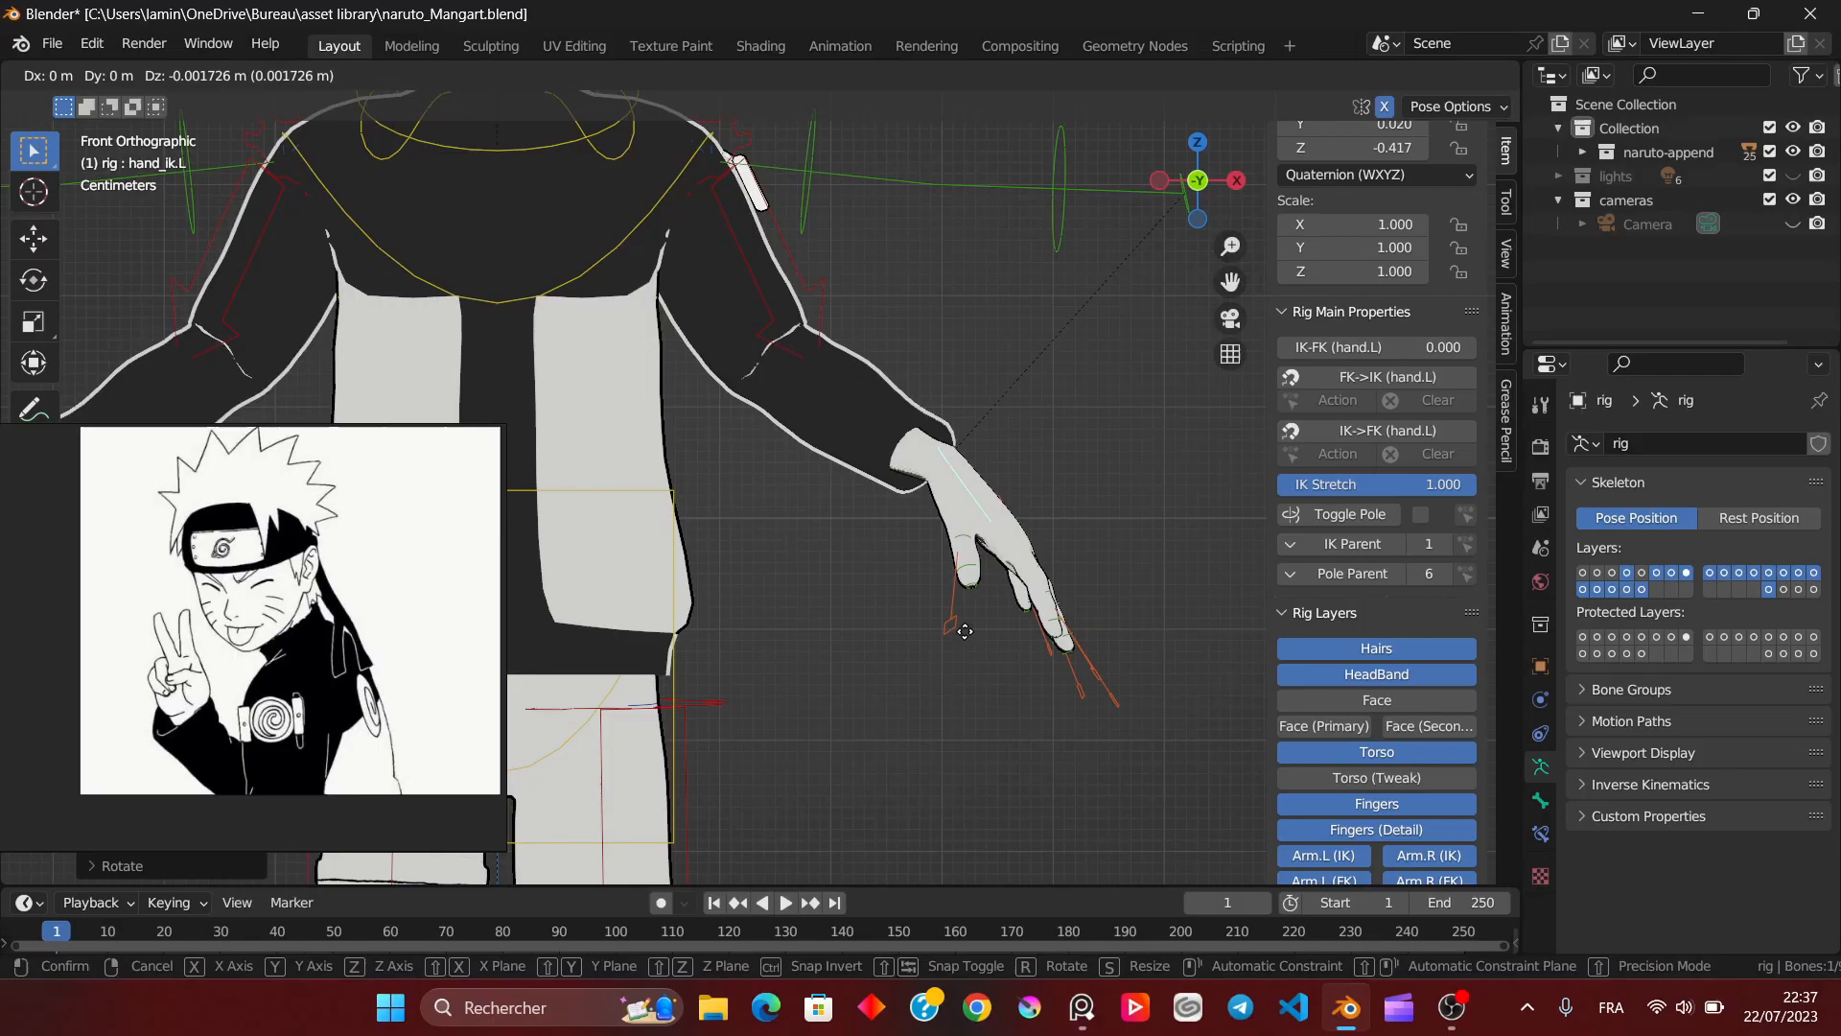
Step: Add a blank Grease Pencil object to the scene and choose the Pen brush for drawing
{"action": "mouse_move", "coordinate": [828, 572]}
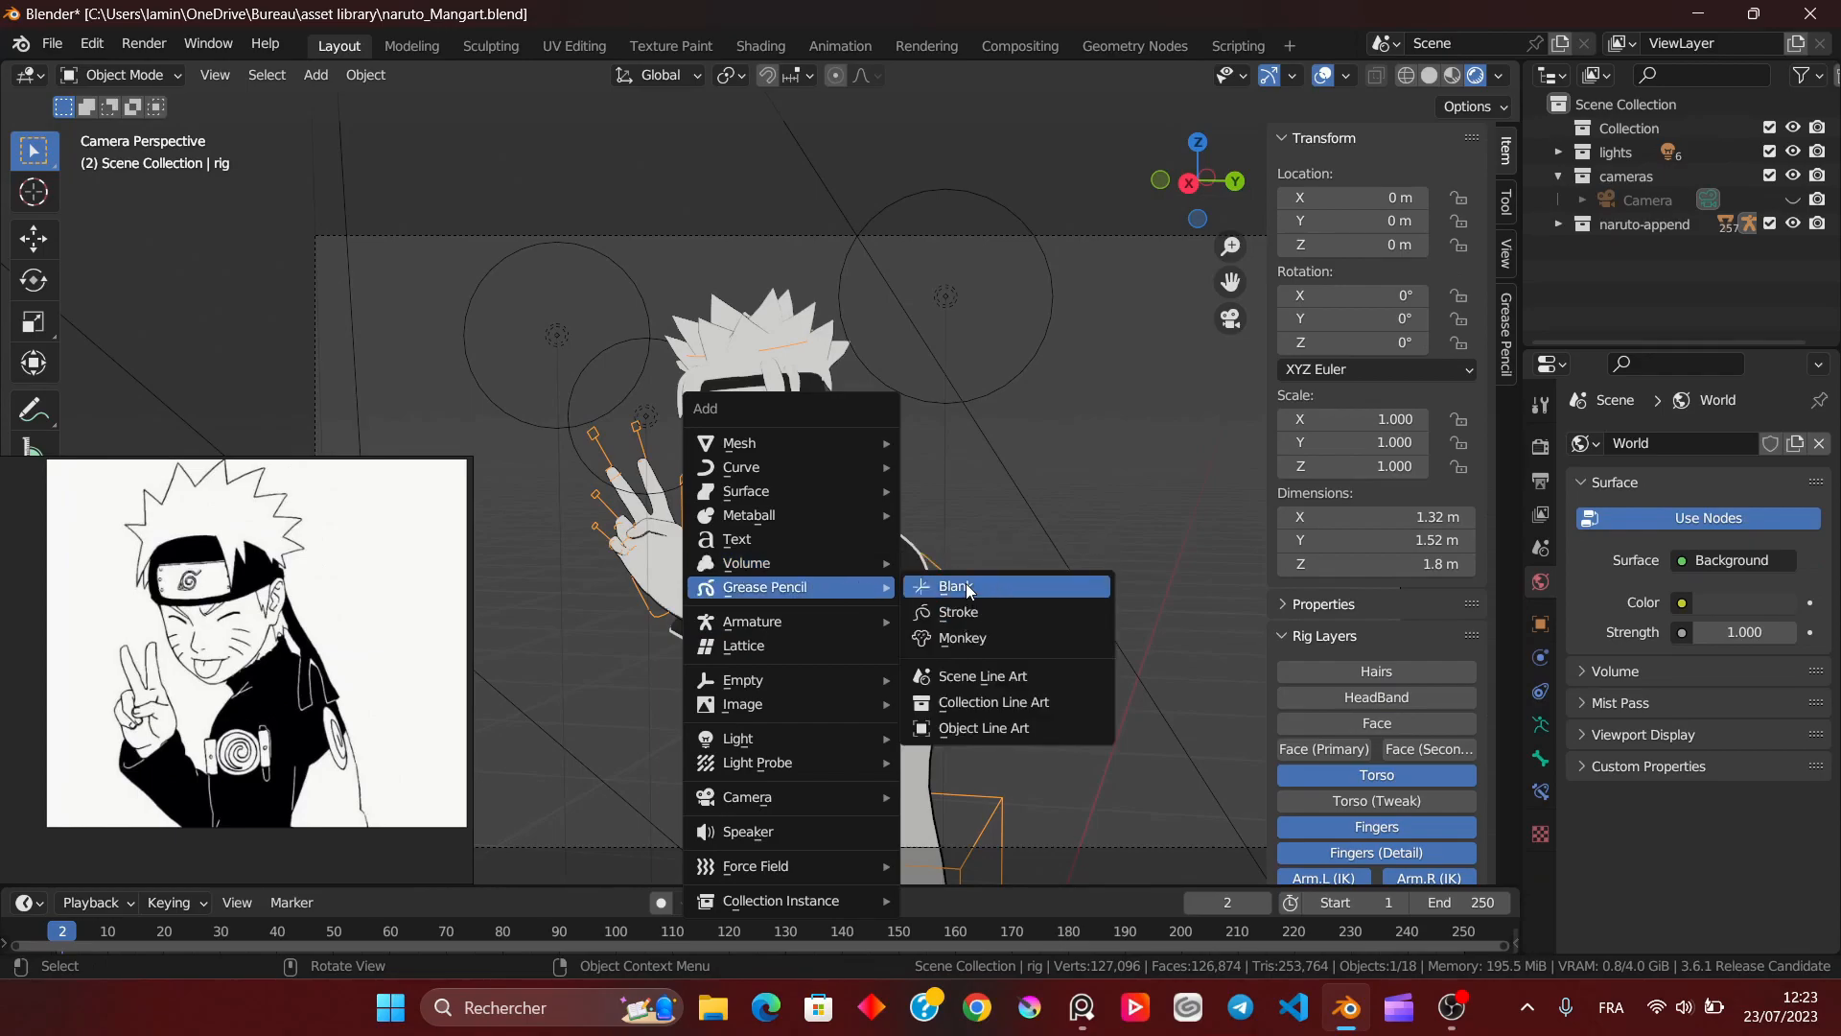
{"action": "left_click", "coordinate": [976, 592]}
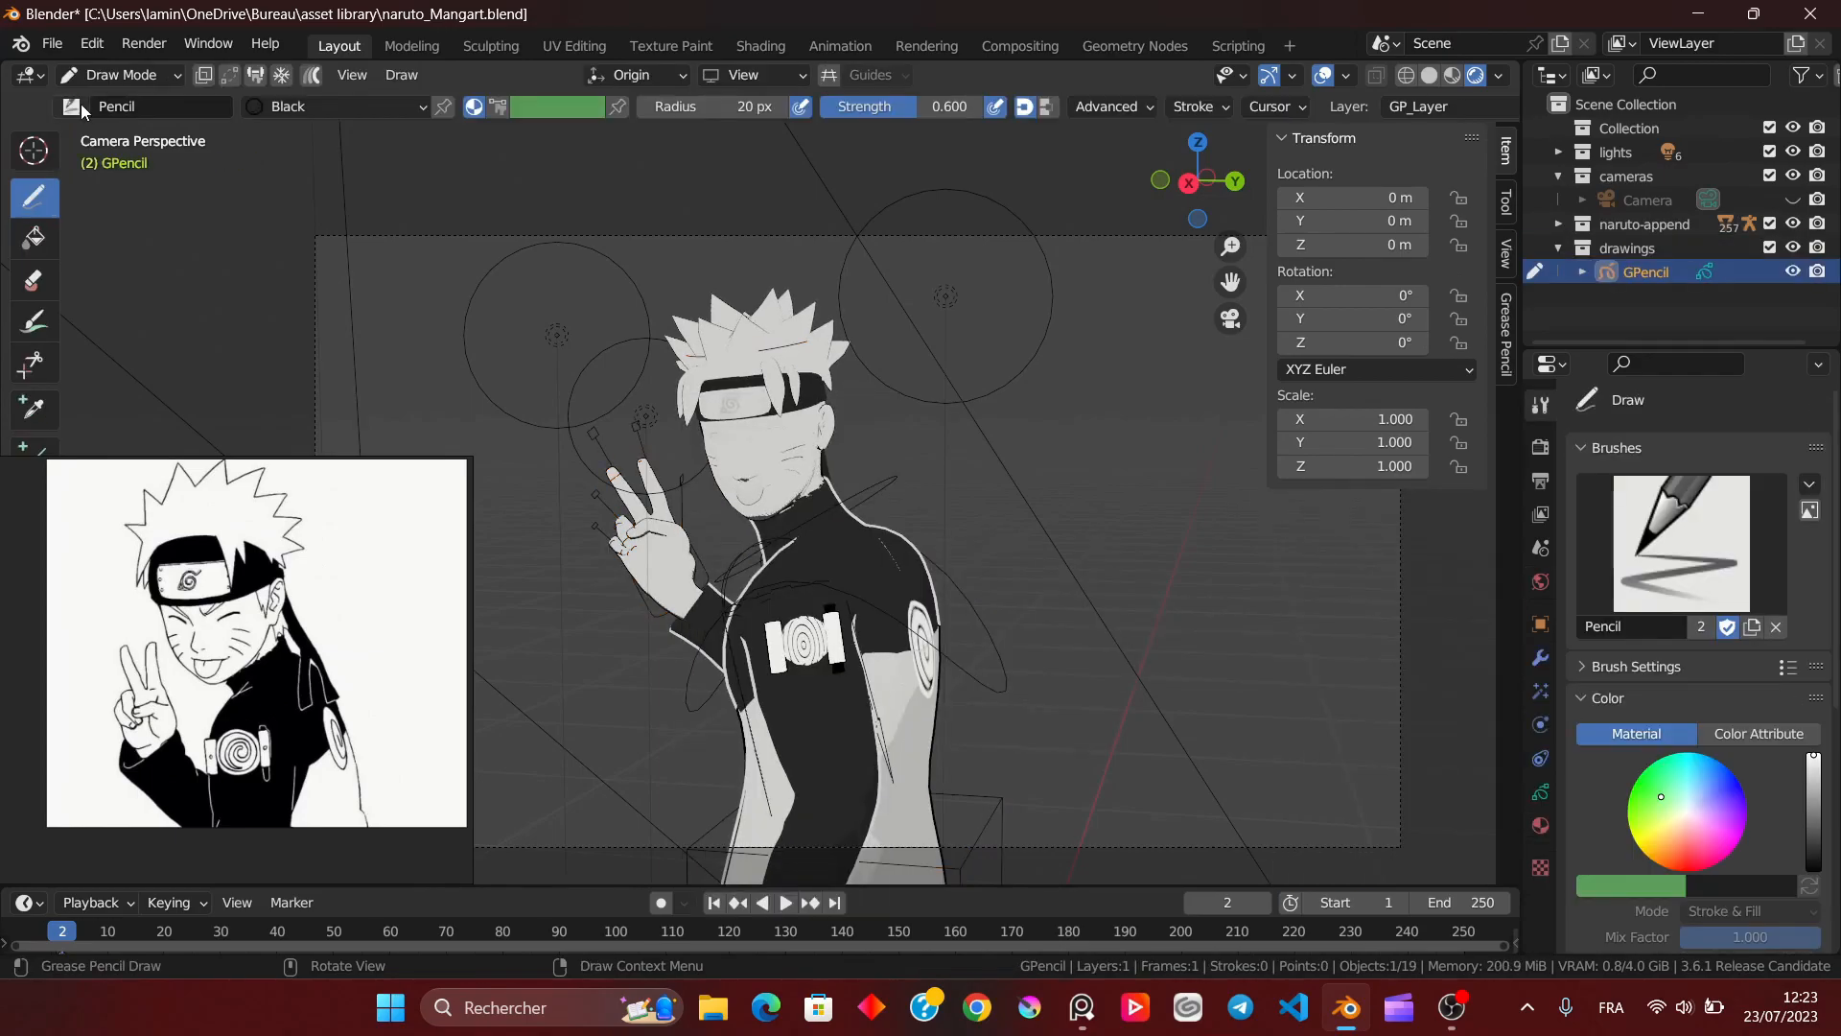
{"action": "left_click", "coordinate": [79, 106]}
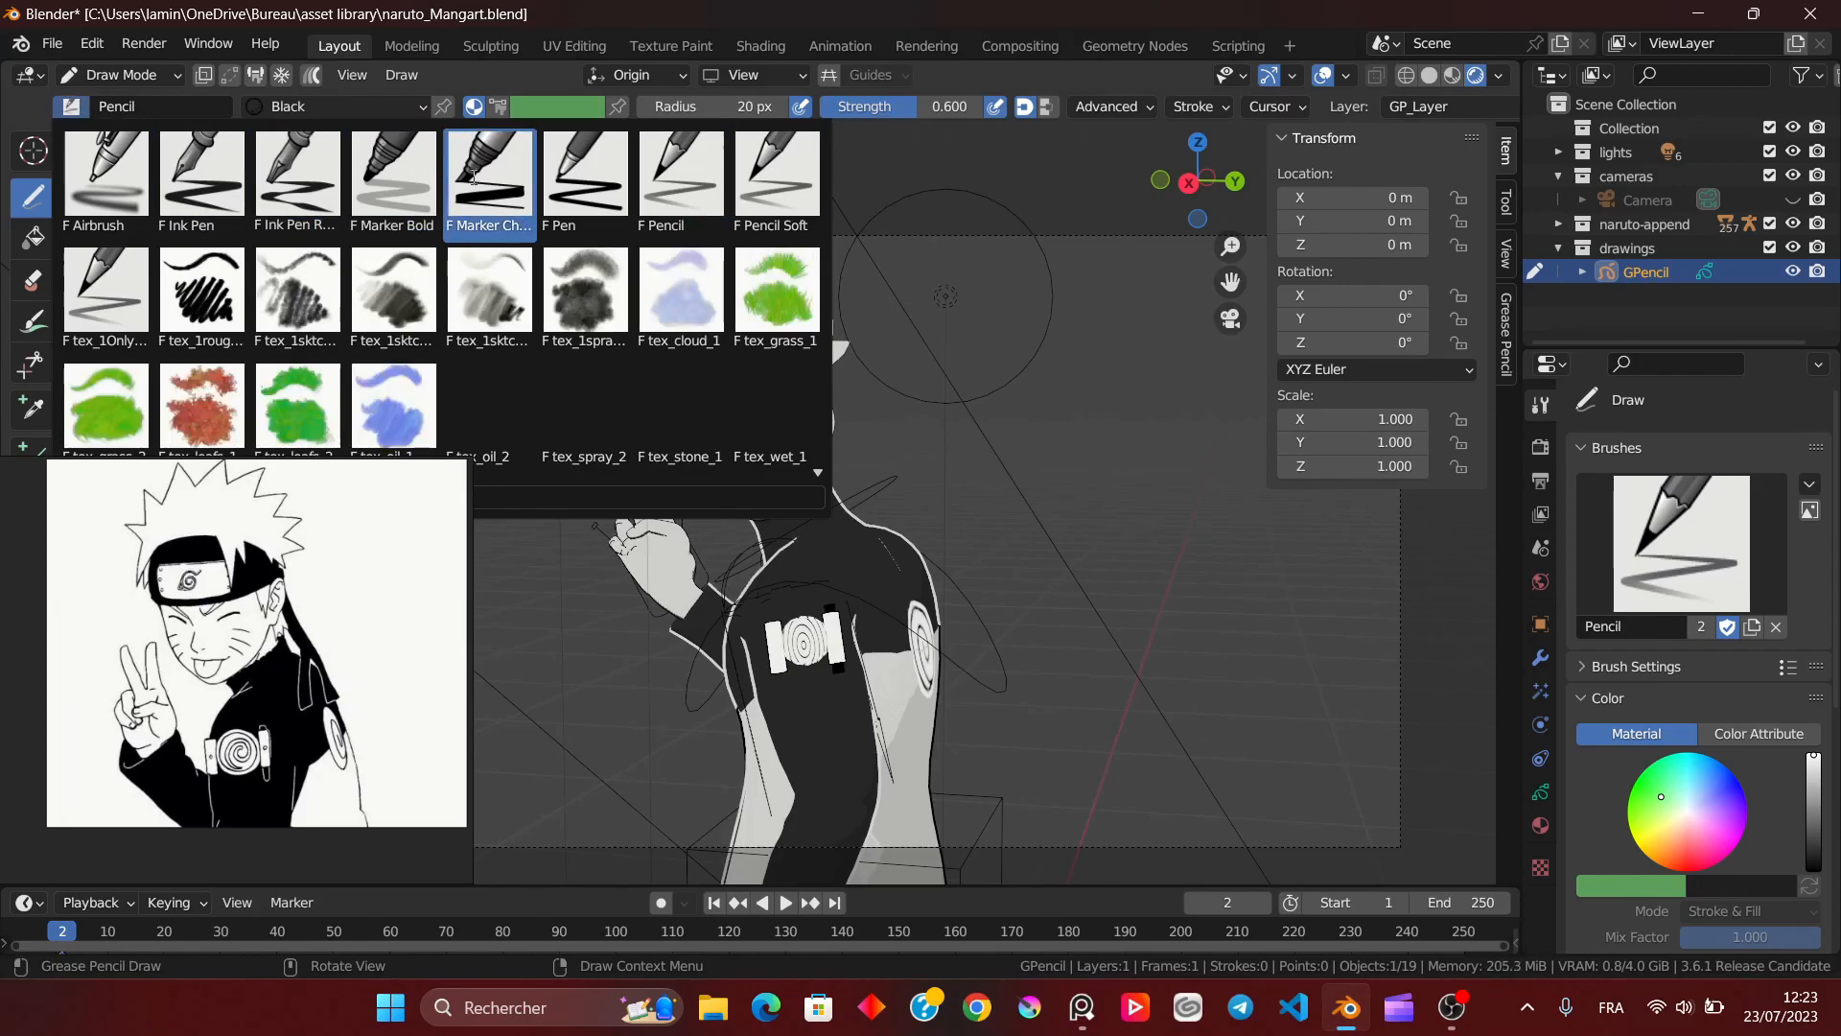
{"action": "left_click", "coordinate": [583, 178]}
Step: Set the Grease Pencil stroke placement to Surface, keeping the View drawing plane
{"action": "left_click", "coordinate": [721, 75]}
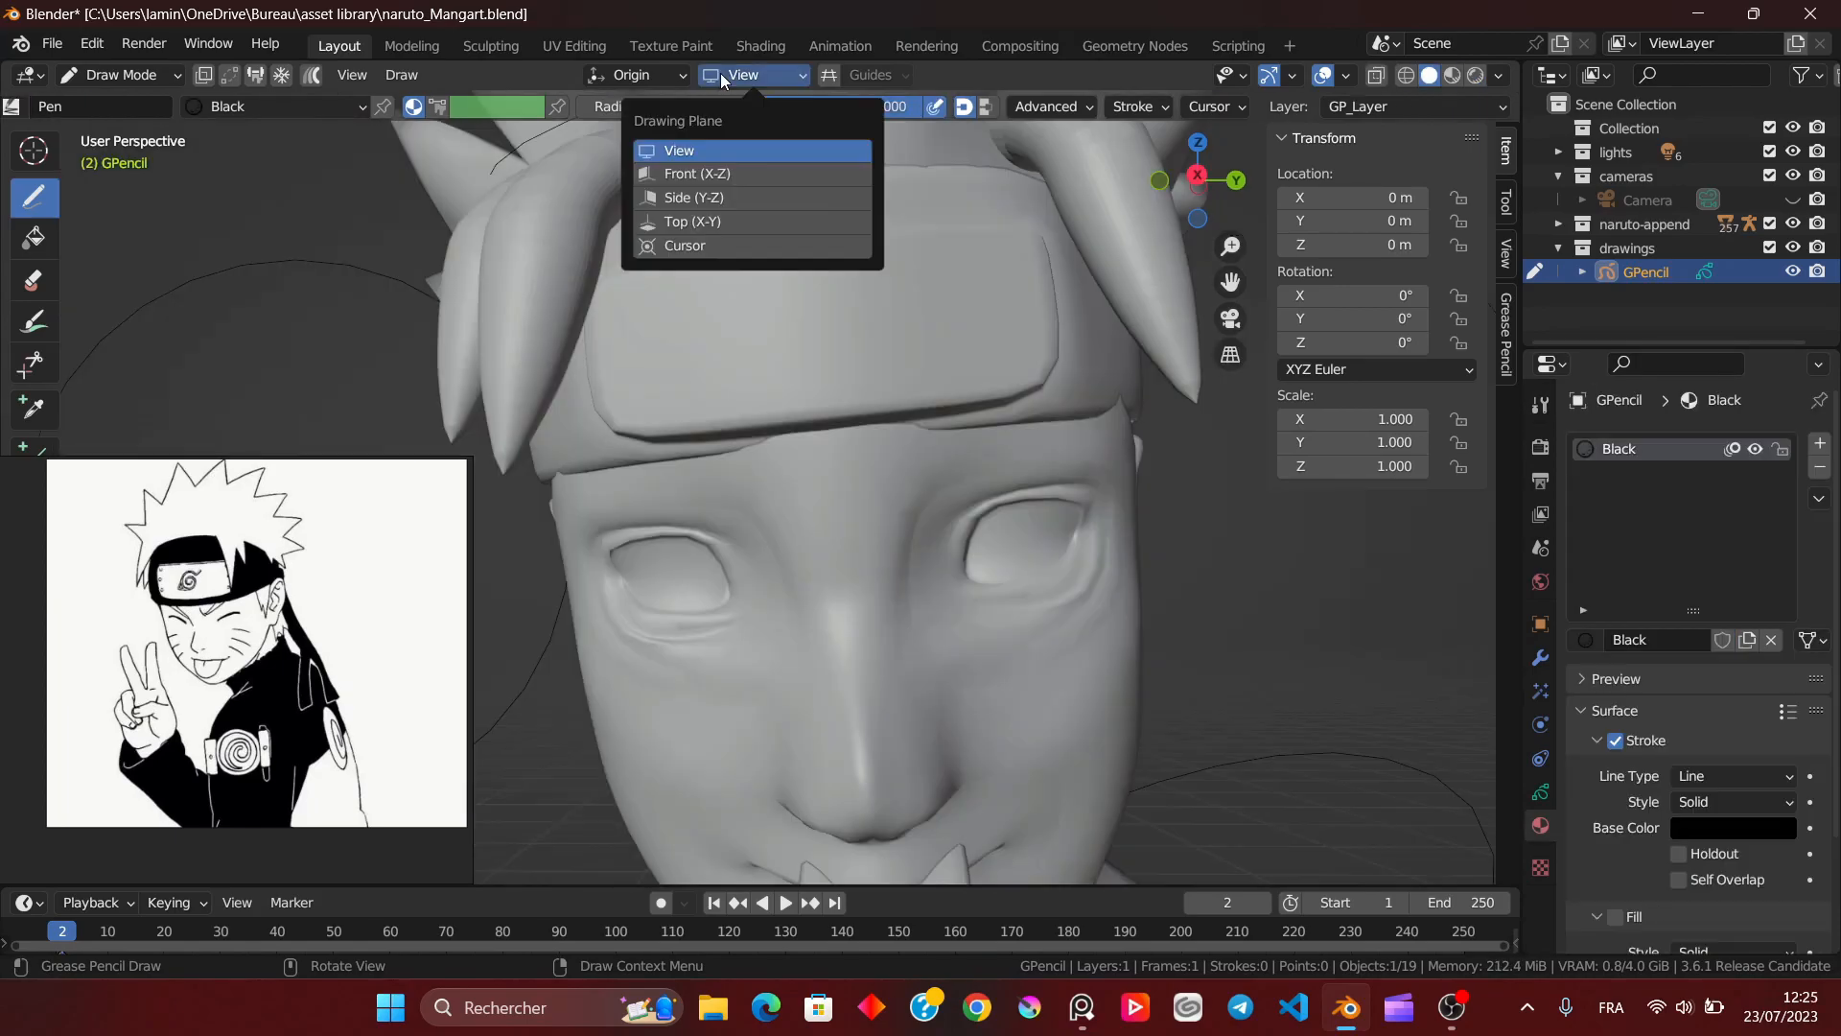
{"action": "left_click", "coordinate": [635, 75]}
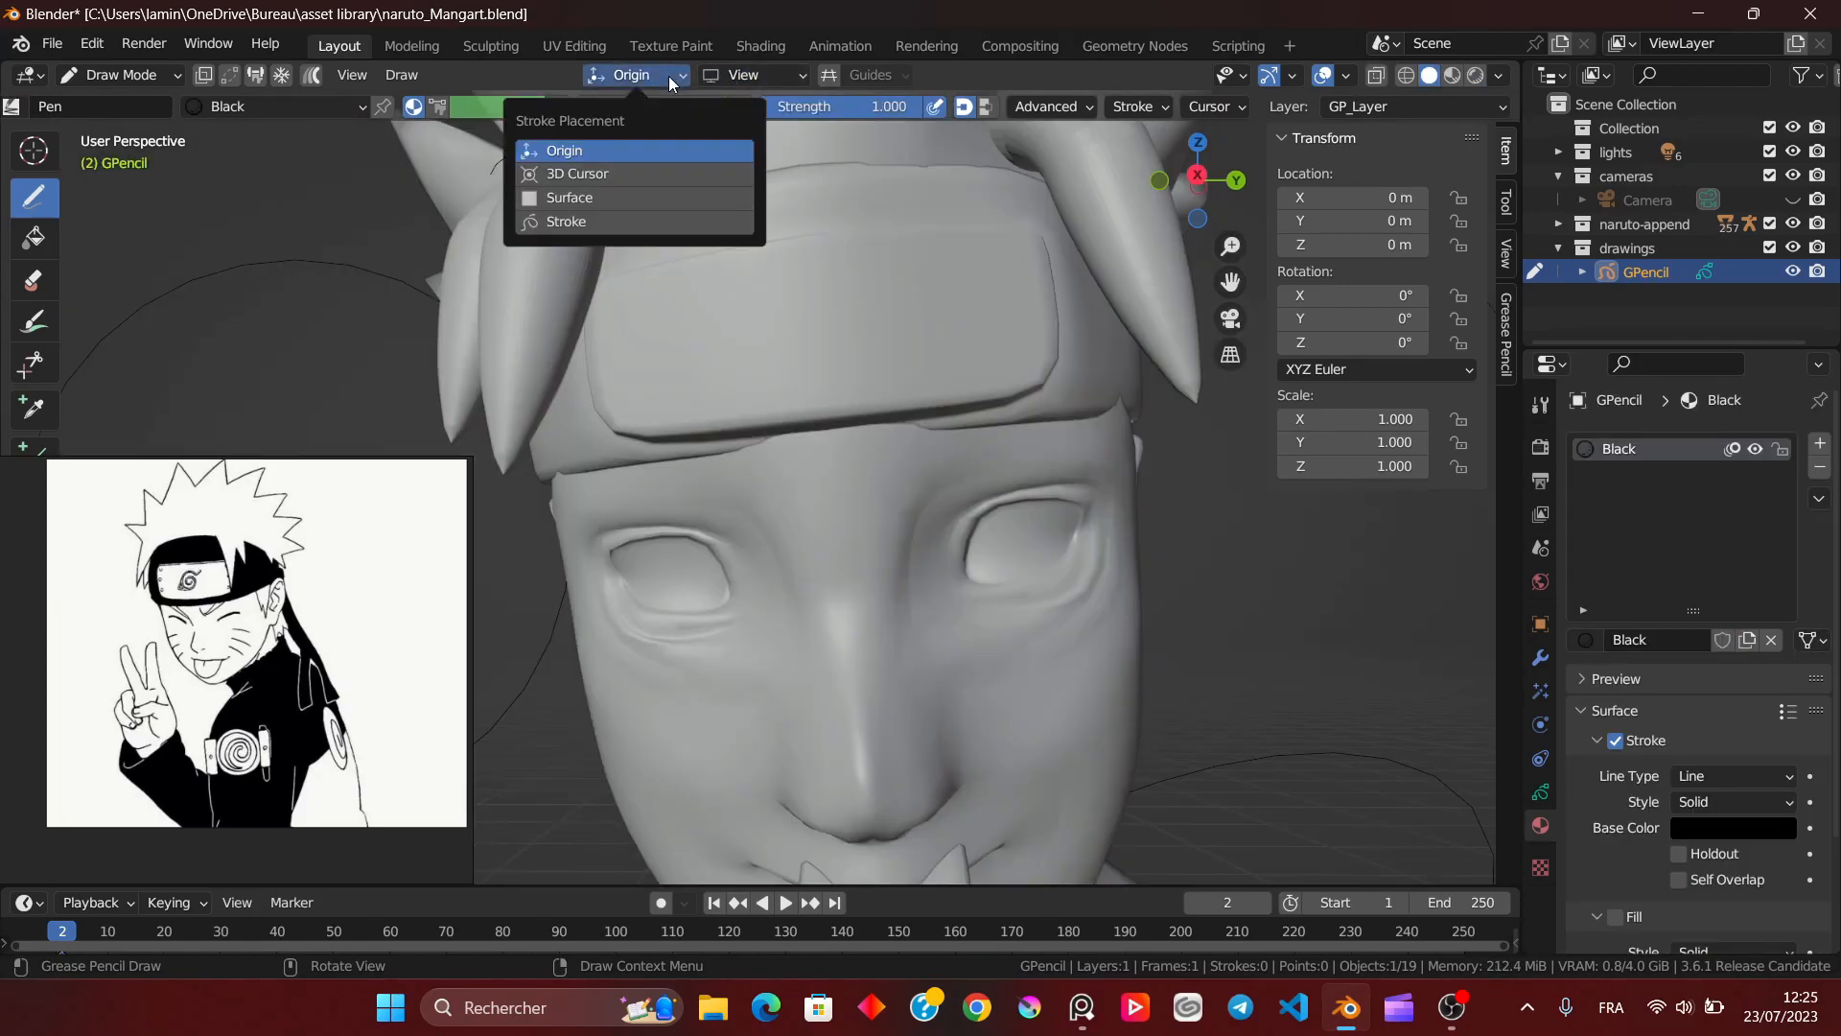
{"action": "left_click", "coordinate": [593, 199]}
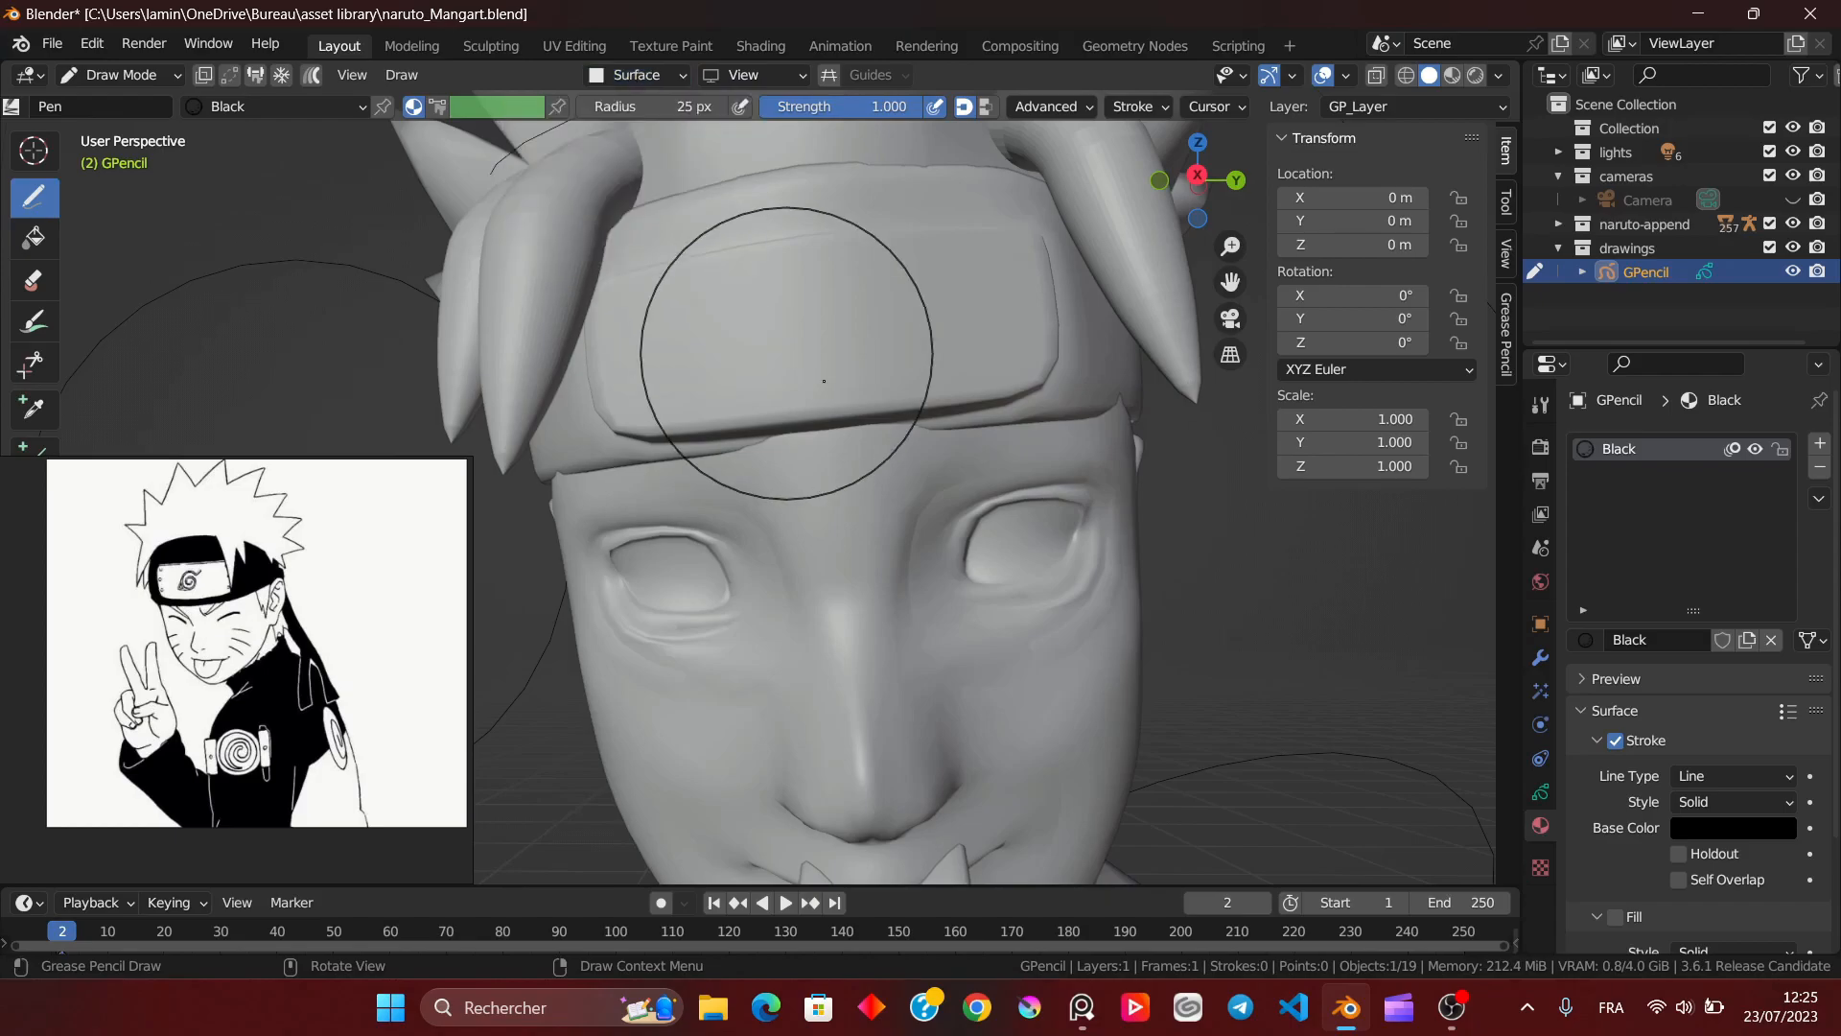
Step: Set the brush radius to 2 px and draw a curved closed-eyelid line across the character's left eye
{"action": "key", "text": "f"}
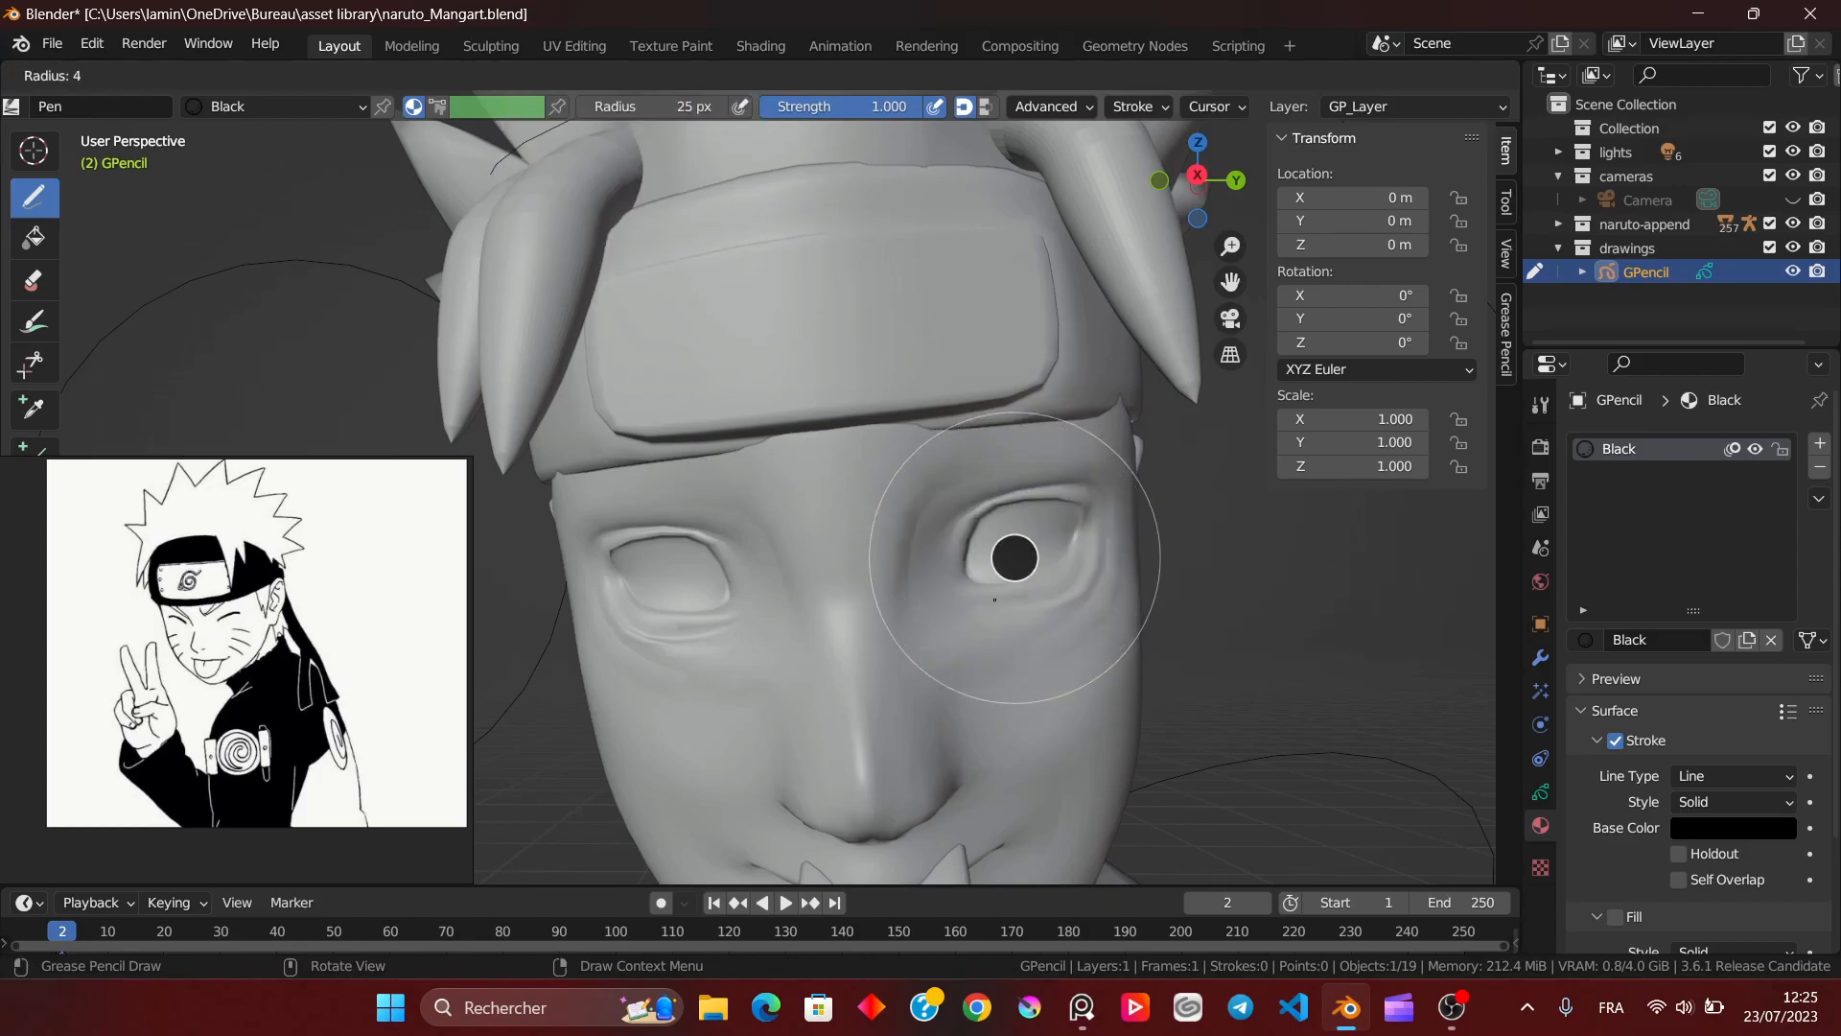
{"action": "left_click", "coordinate": [992, 608]}
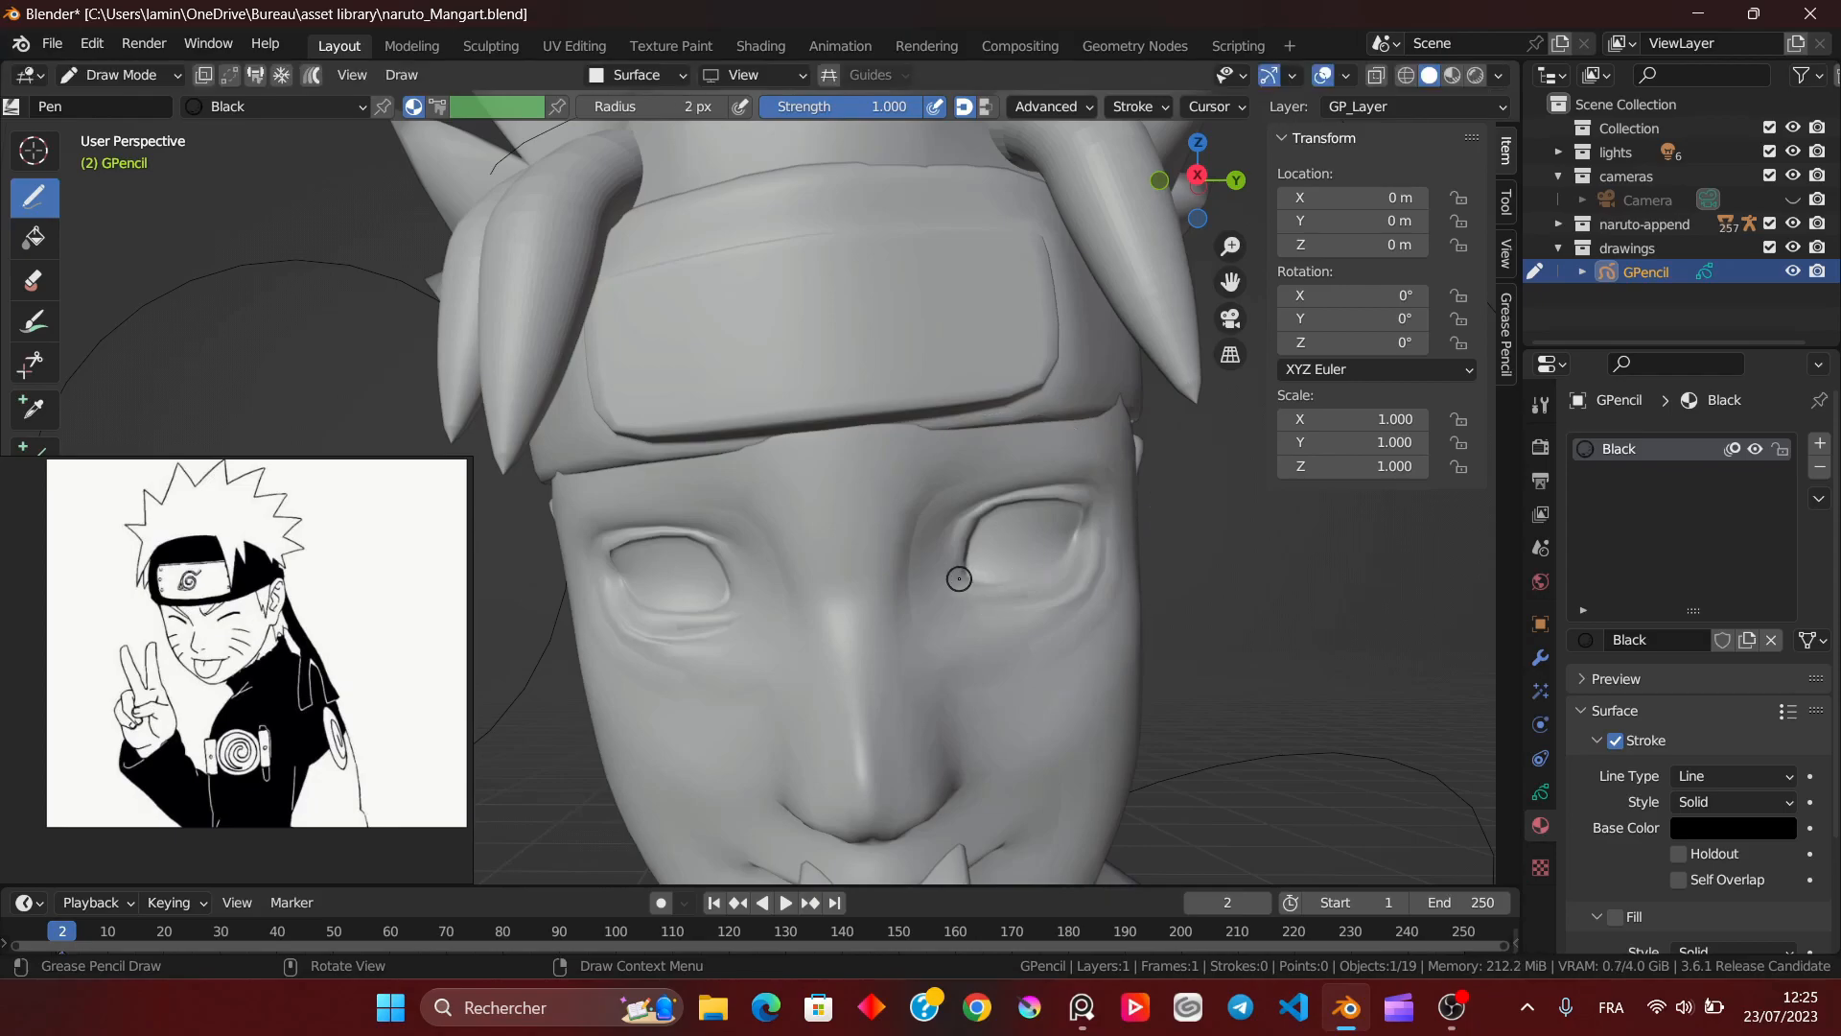
{"action": "left_click_drag", "start_coordinate": [1033, 537], "coordinate": [1119, 544]}
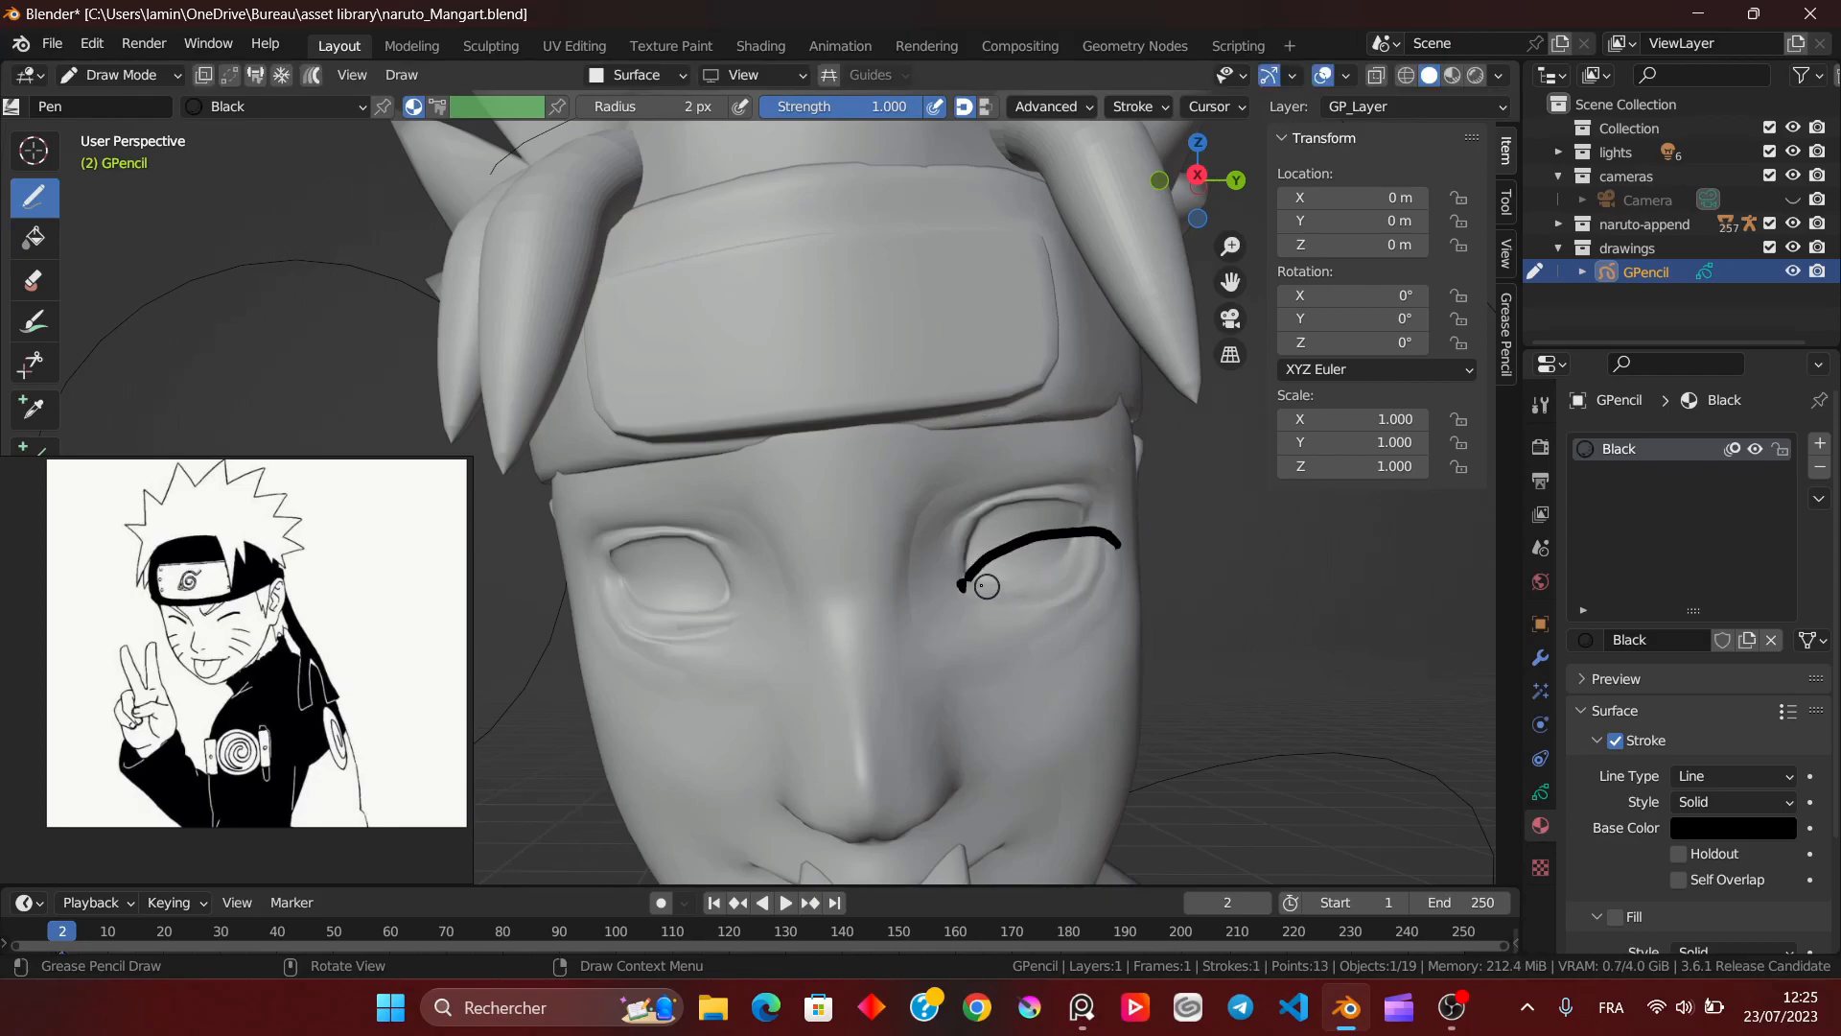
Step: Show the scene with rendered shading and draw the slanted inner eyebrow above the character's left eye with a 1 px radius
{"action": "key", "text": "KP_0"}
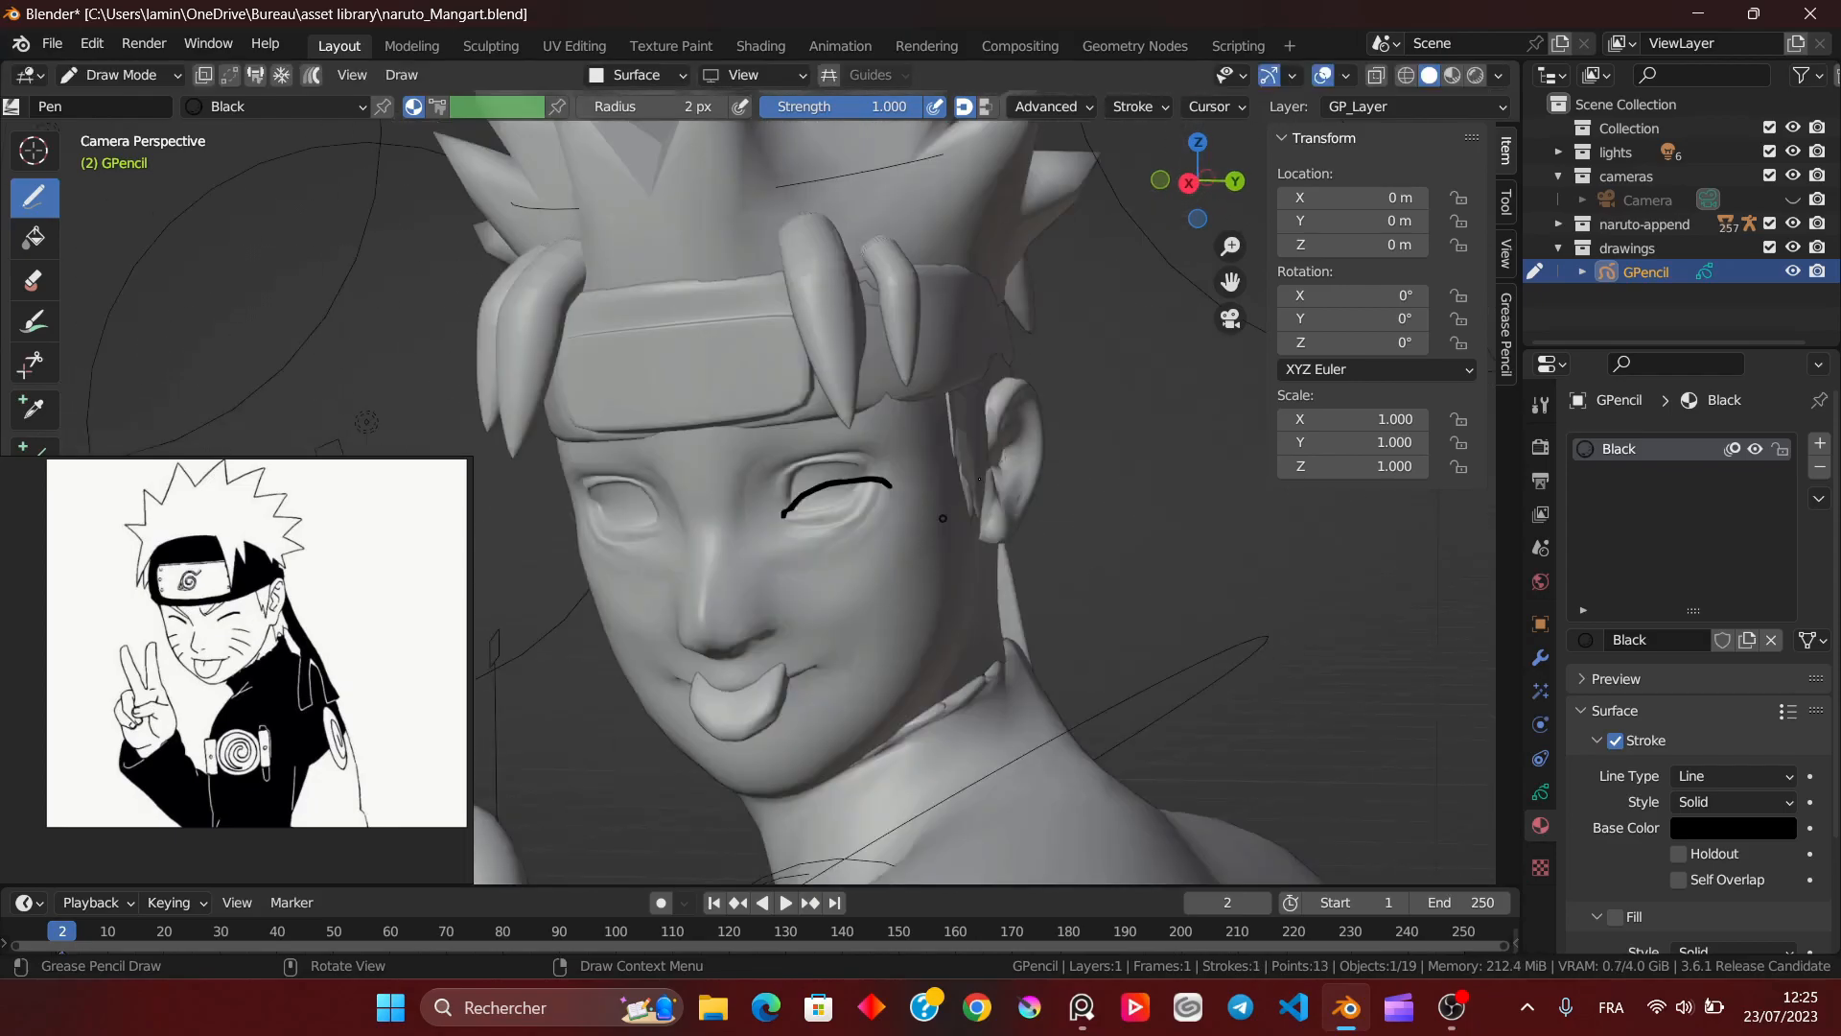
{"action": "left_click", "coordinate": [1450, 79]}
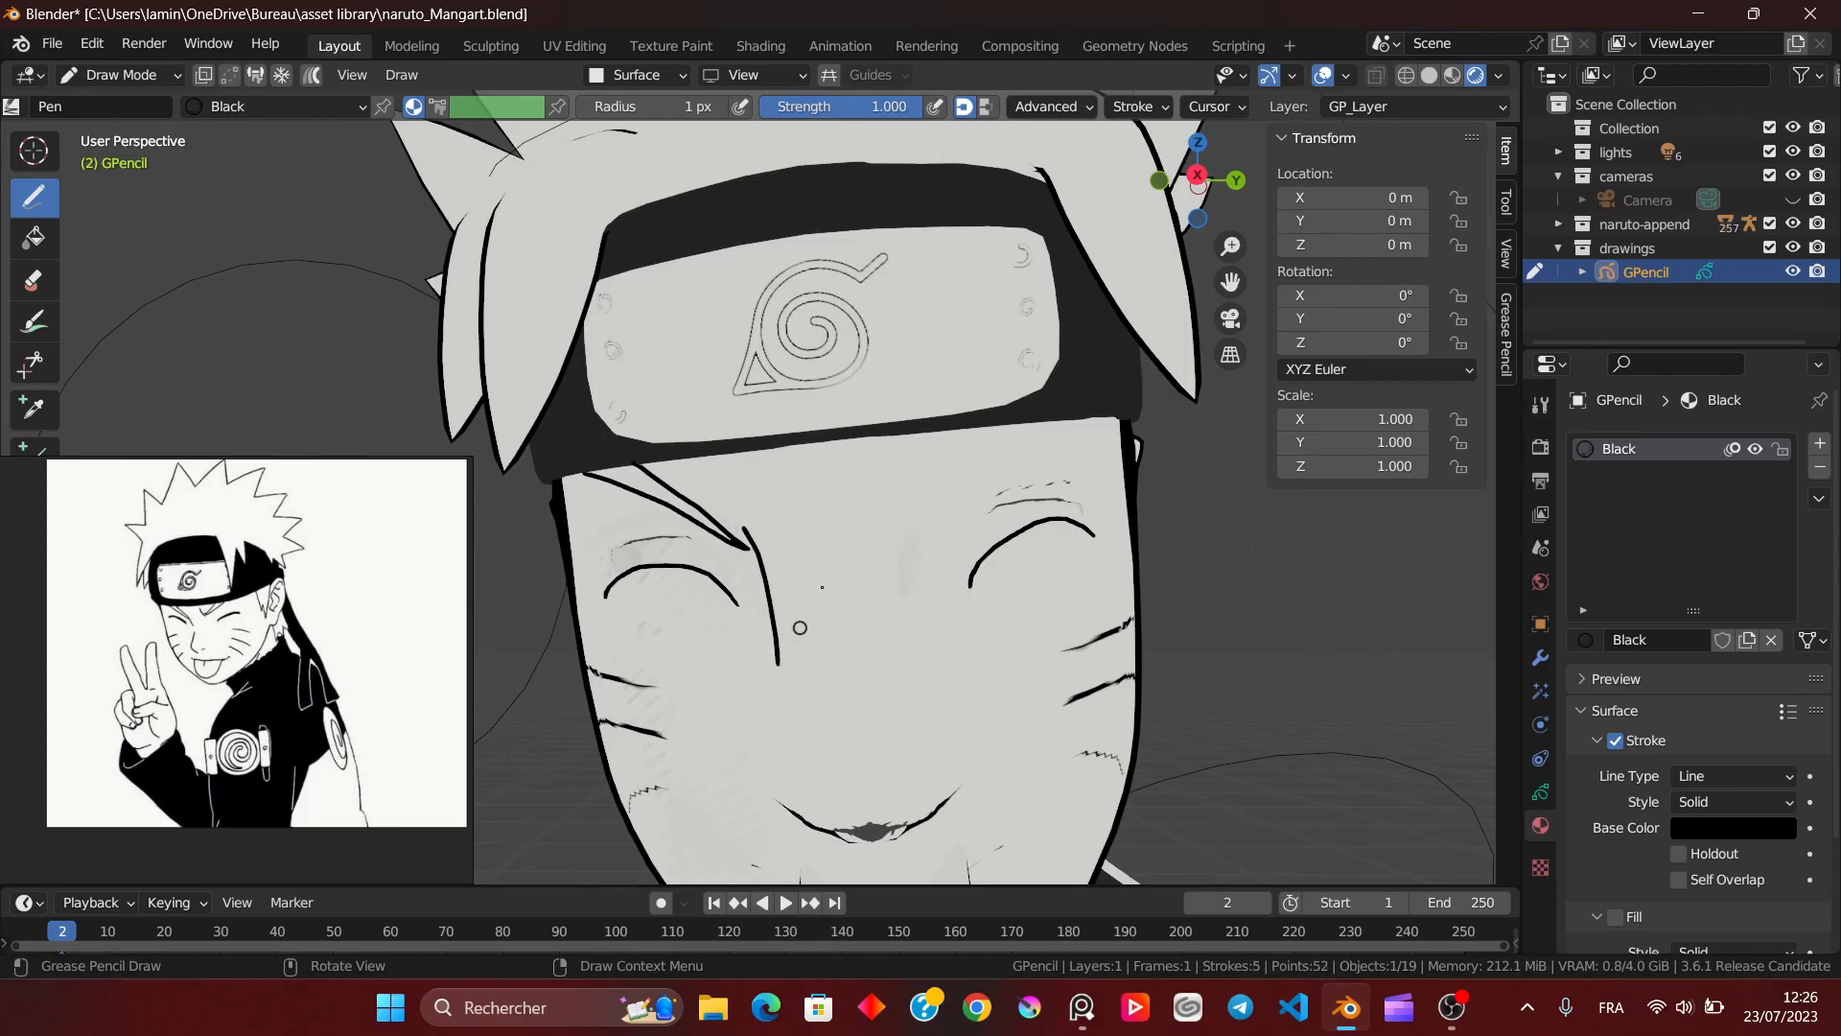
{"action": "left_click_drag", "start_coordinate": [975, 437], "coordinate": [865, 504]}
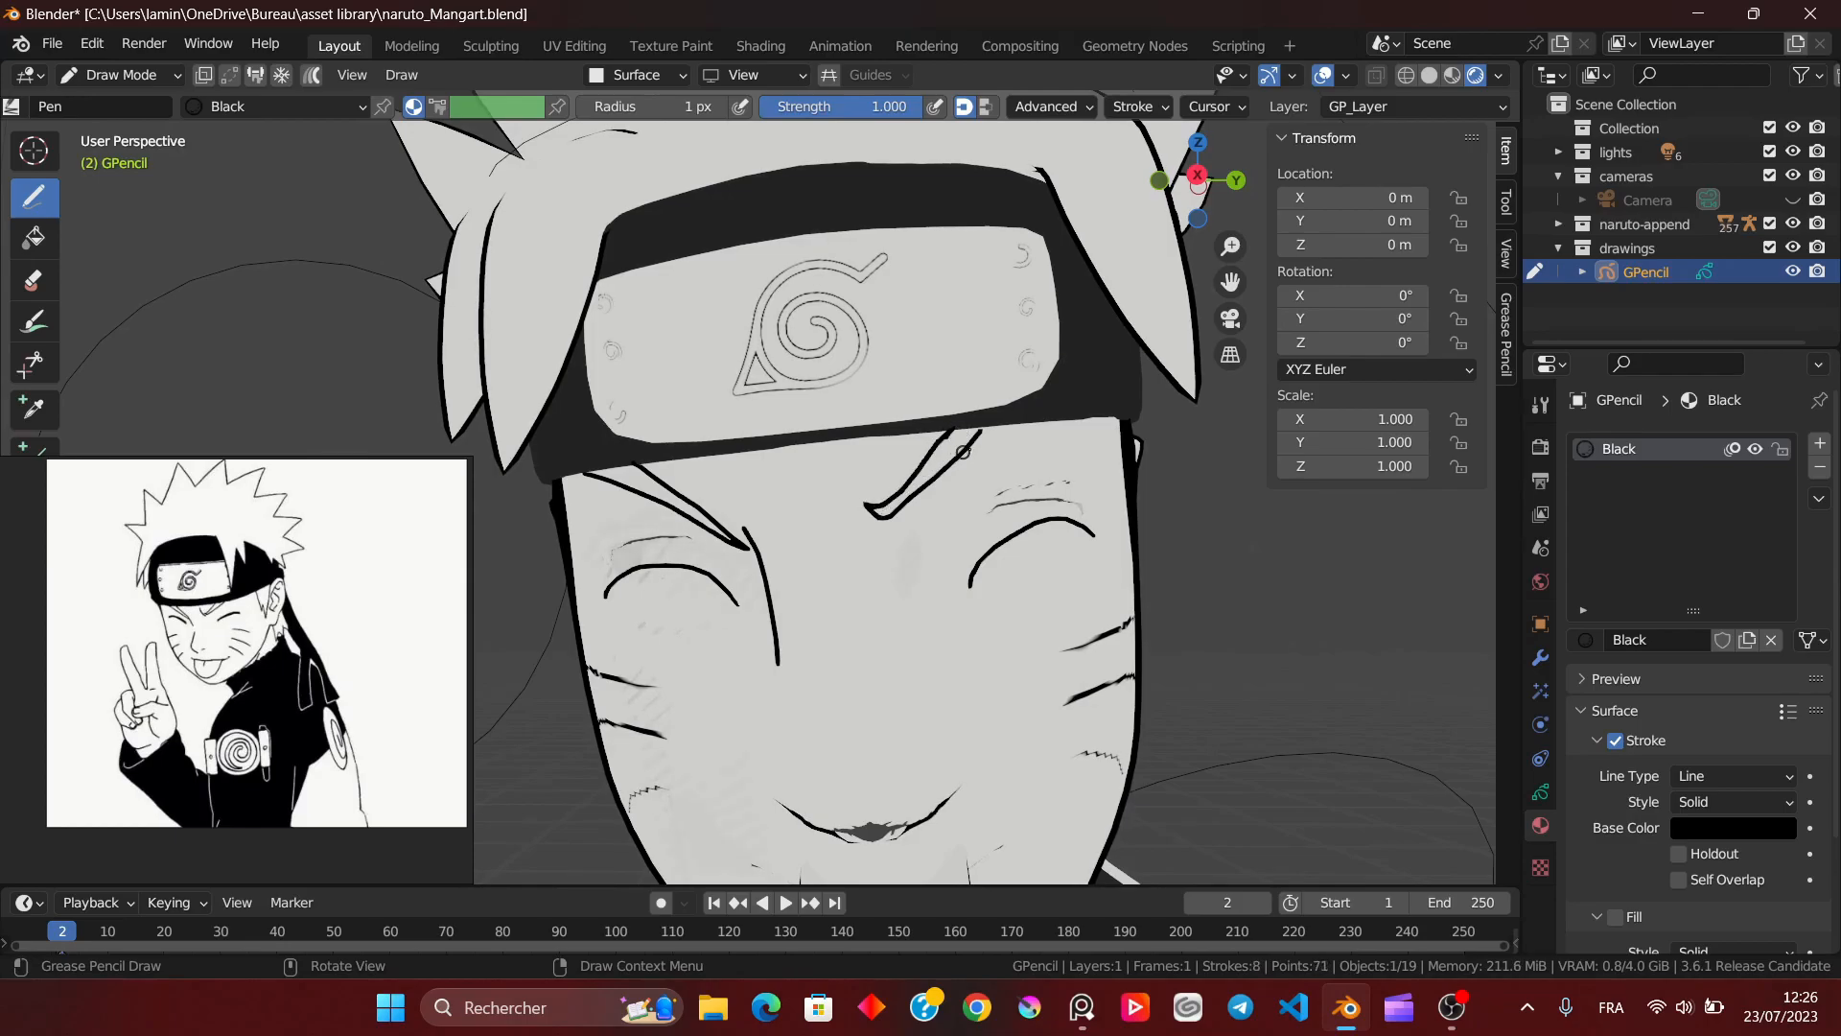
Step: From the camera view, draw the tongue's centre crease and the mouth line across the top of the tongue
{"action": "key", "text": "KP_0"}
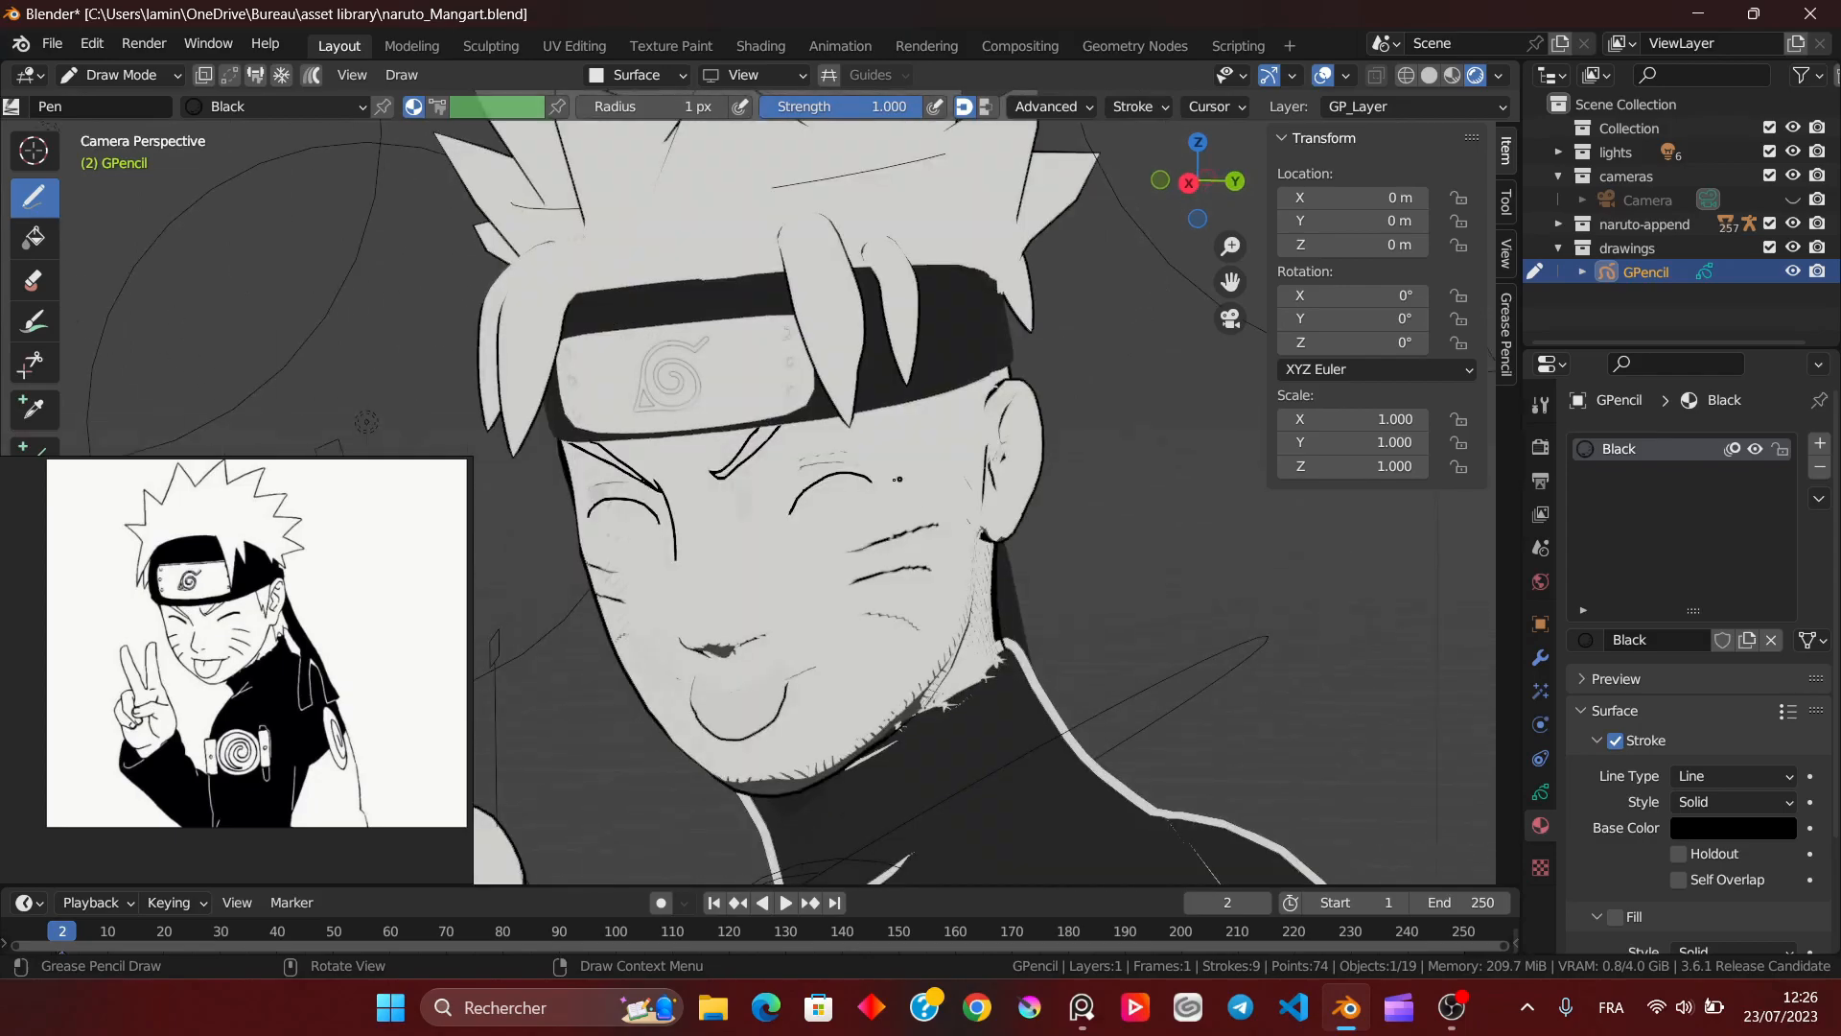
{"action": "left_click_drag", "start_coordinate": [726, 697], "coordinate": [724, 724]}
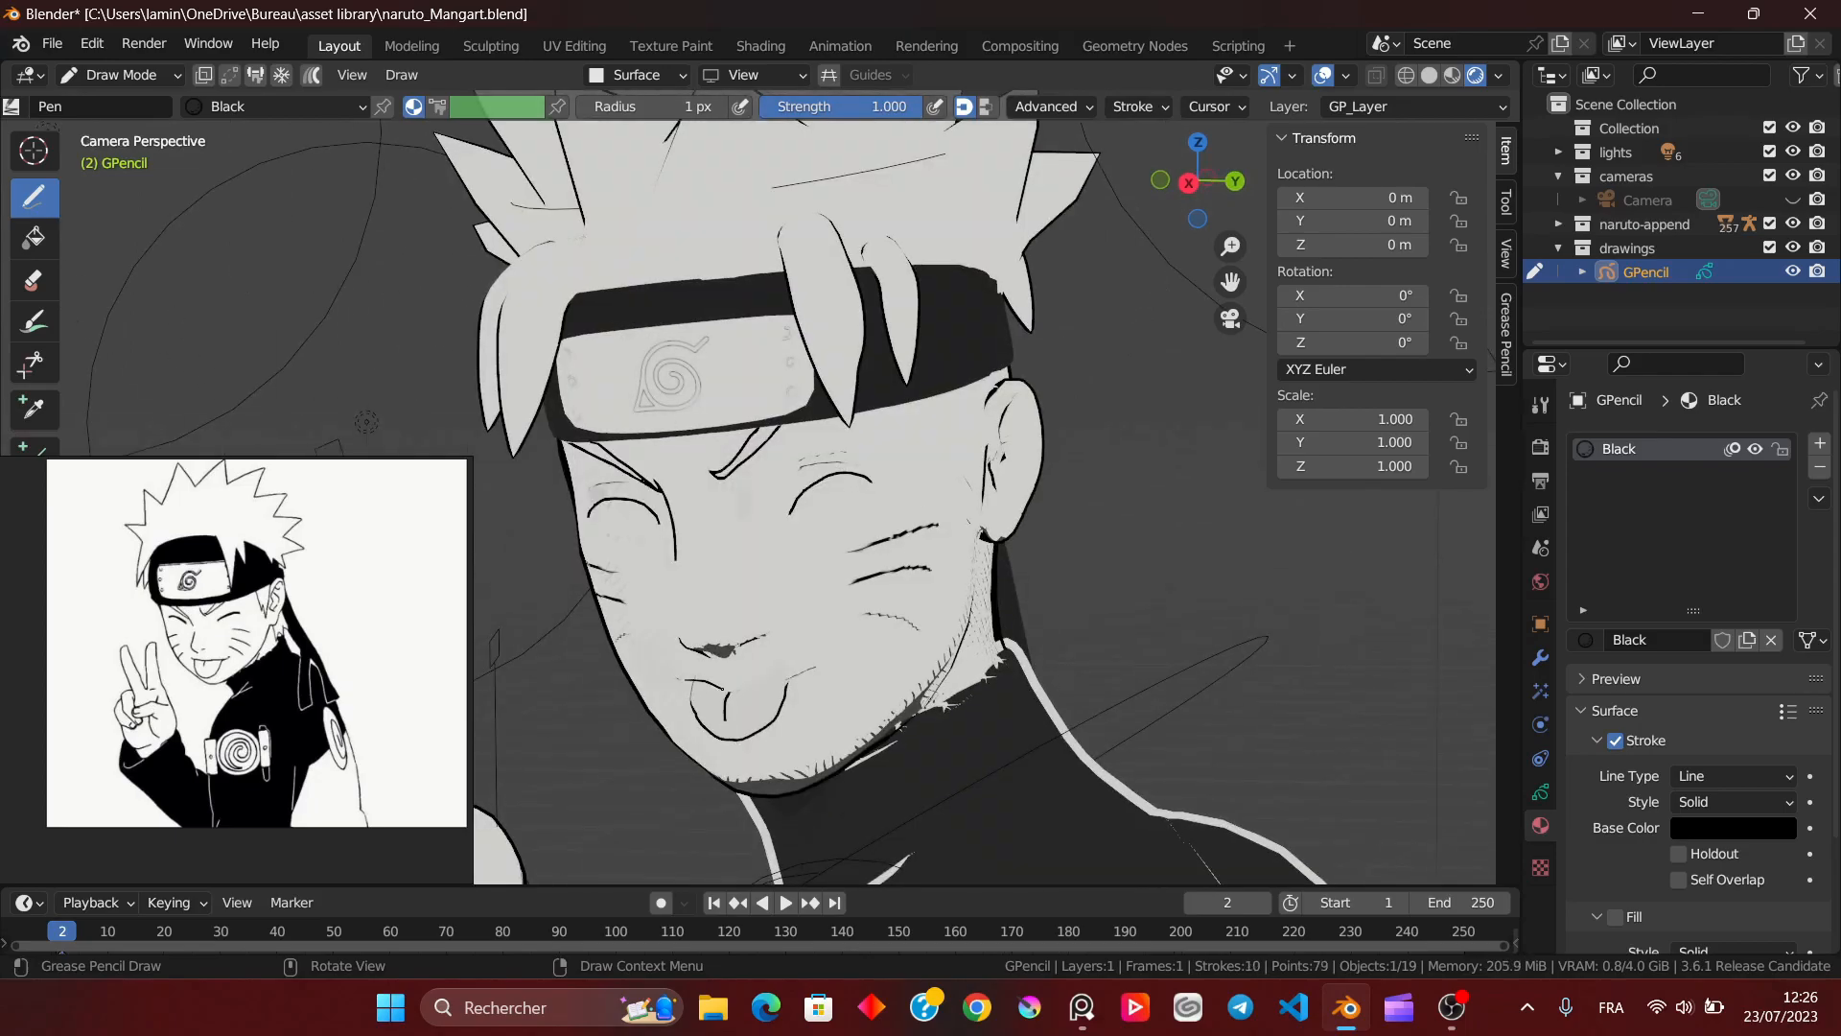
{"action": "left_click_drag", "start_coordinate": [857, 662], "coordinate": [860, 664]}
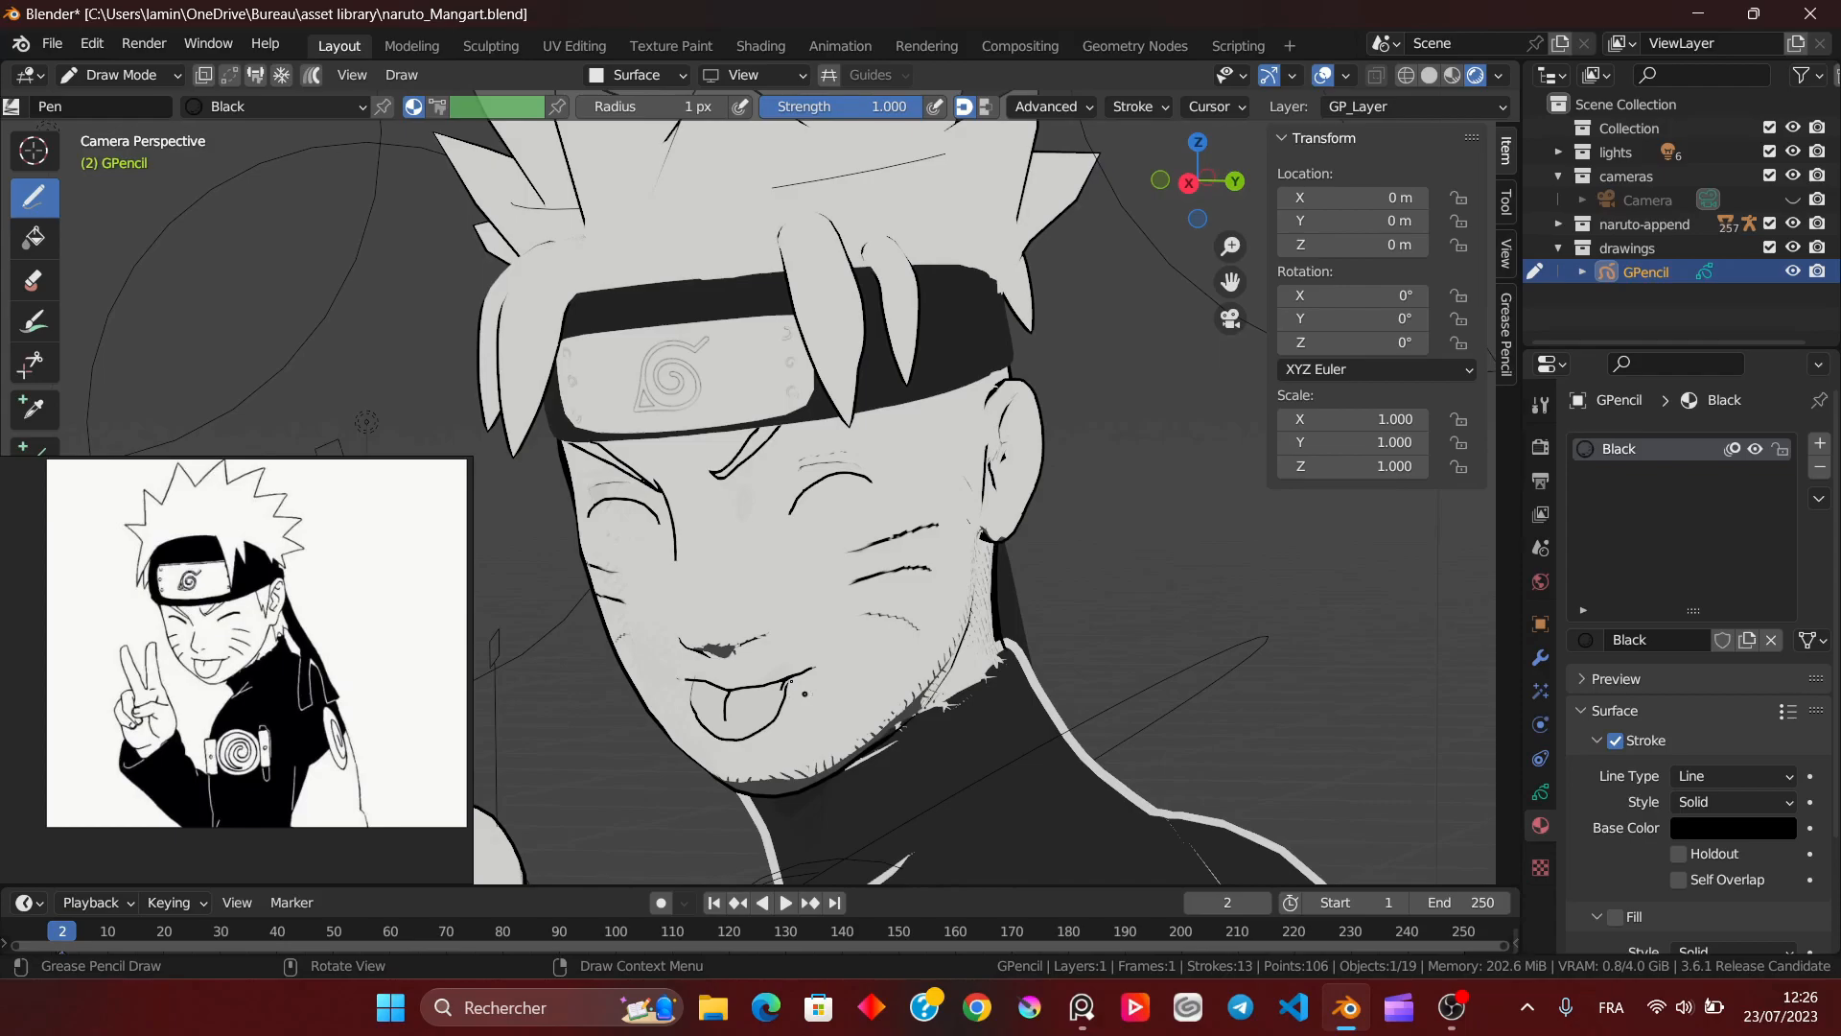
Step: Choose the Pen brush with a 1 px radius and thicken the closed-eyelid line on the character's left eye
{"action": "middle_click_drag", "start_coordinate": [832, 483], "coordinate": [904, 380], "text": "ctrl"}
{"action": "key", "text": "bracketright"}
{"action": "key", "text": "bracketright"}
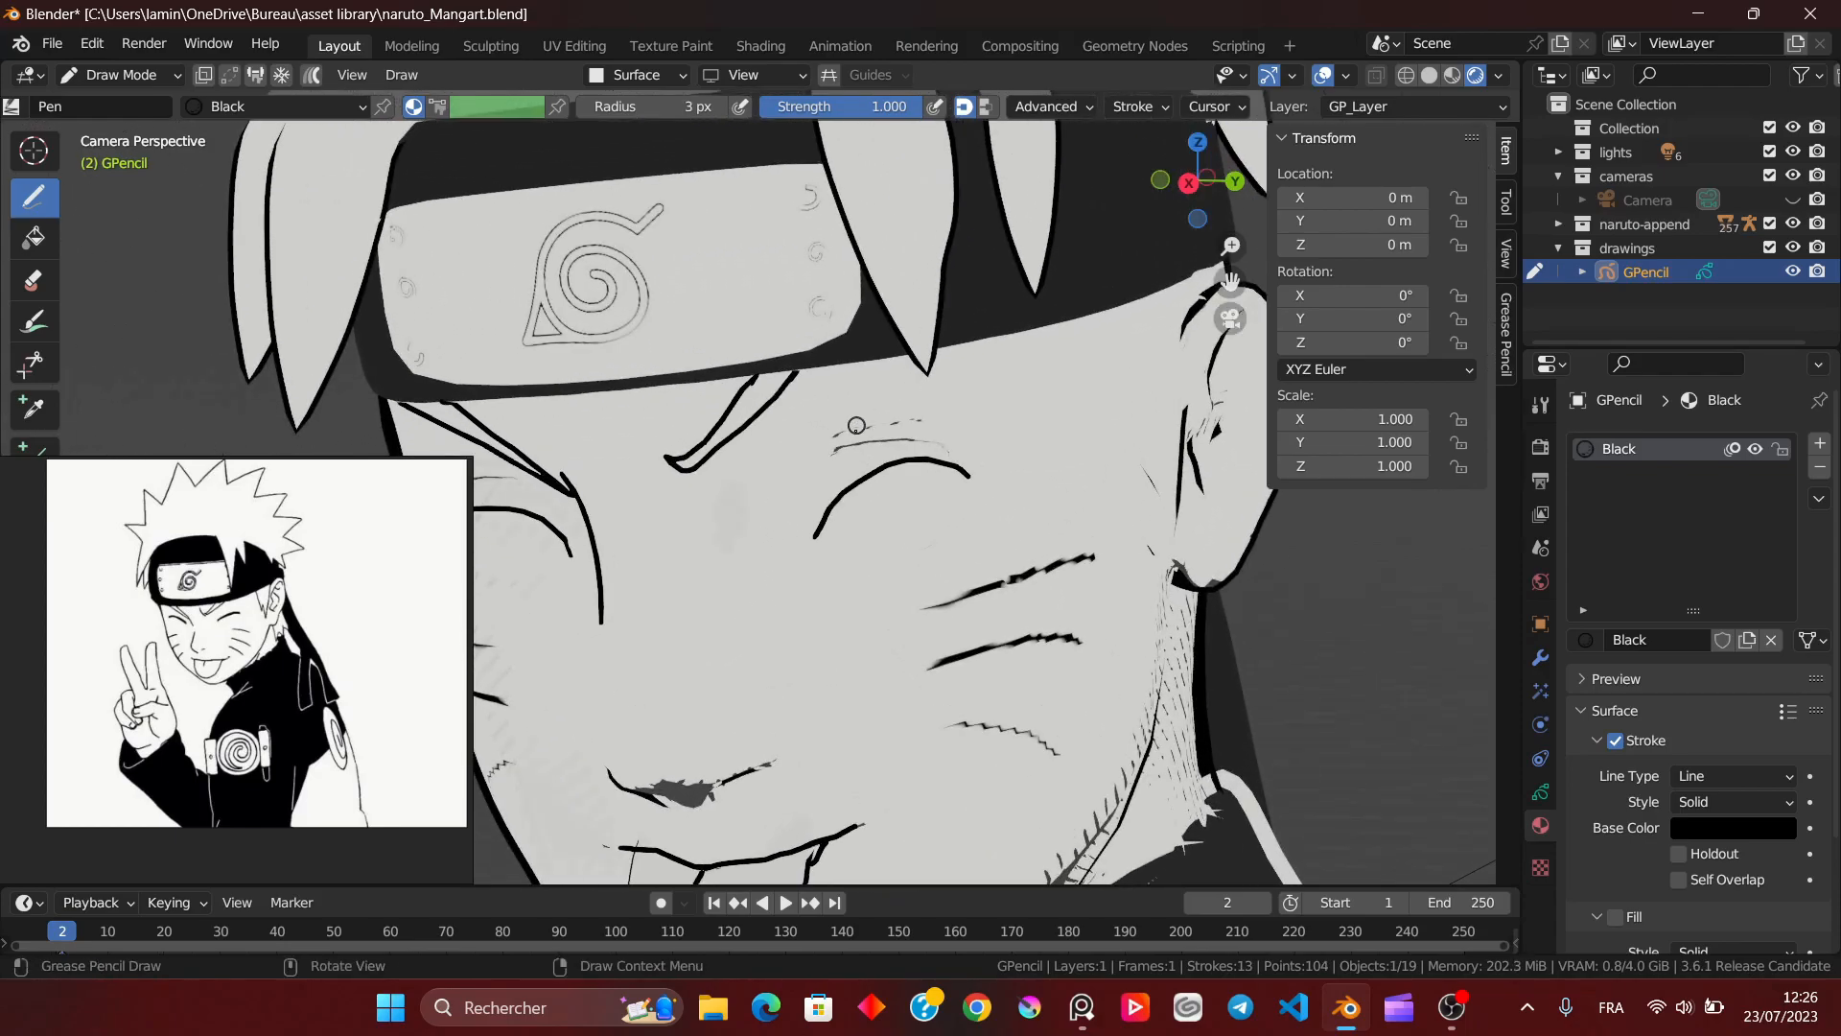
{"action": "left_click", "coordinate": [12, 106]}
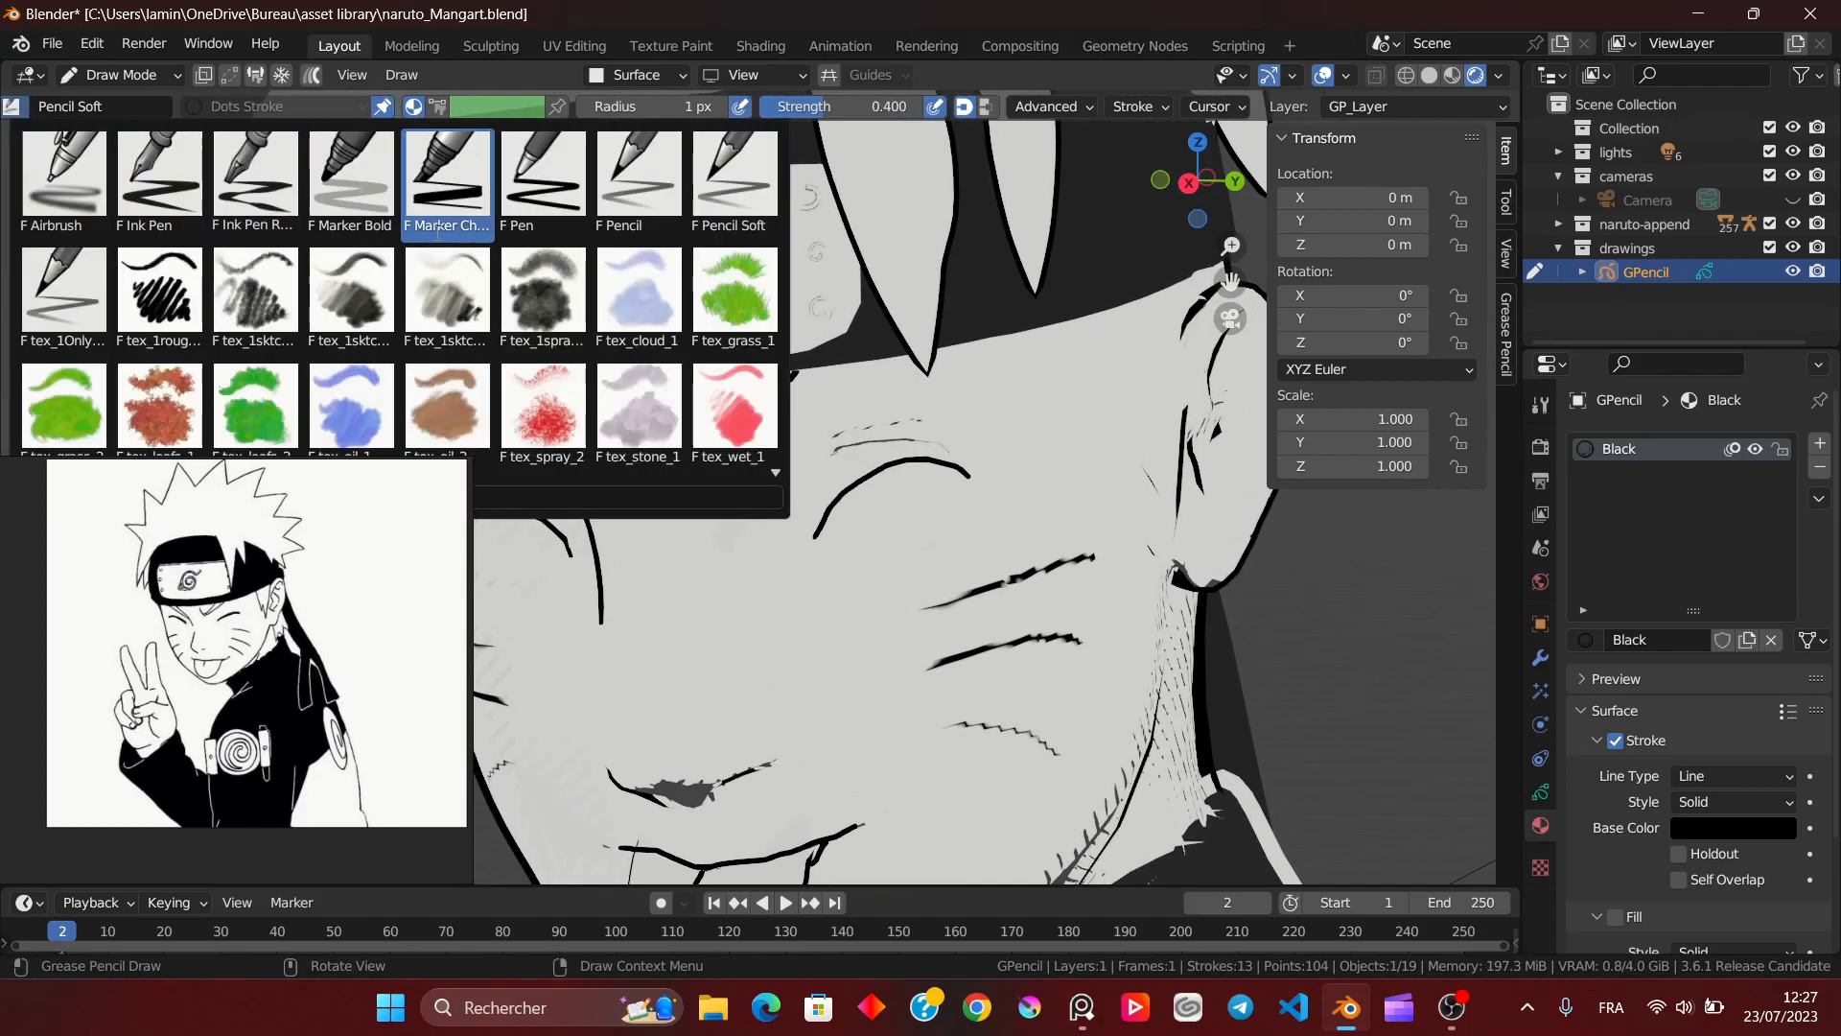
{"action": "left_click", "coordinate": [551, 180]}
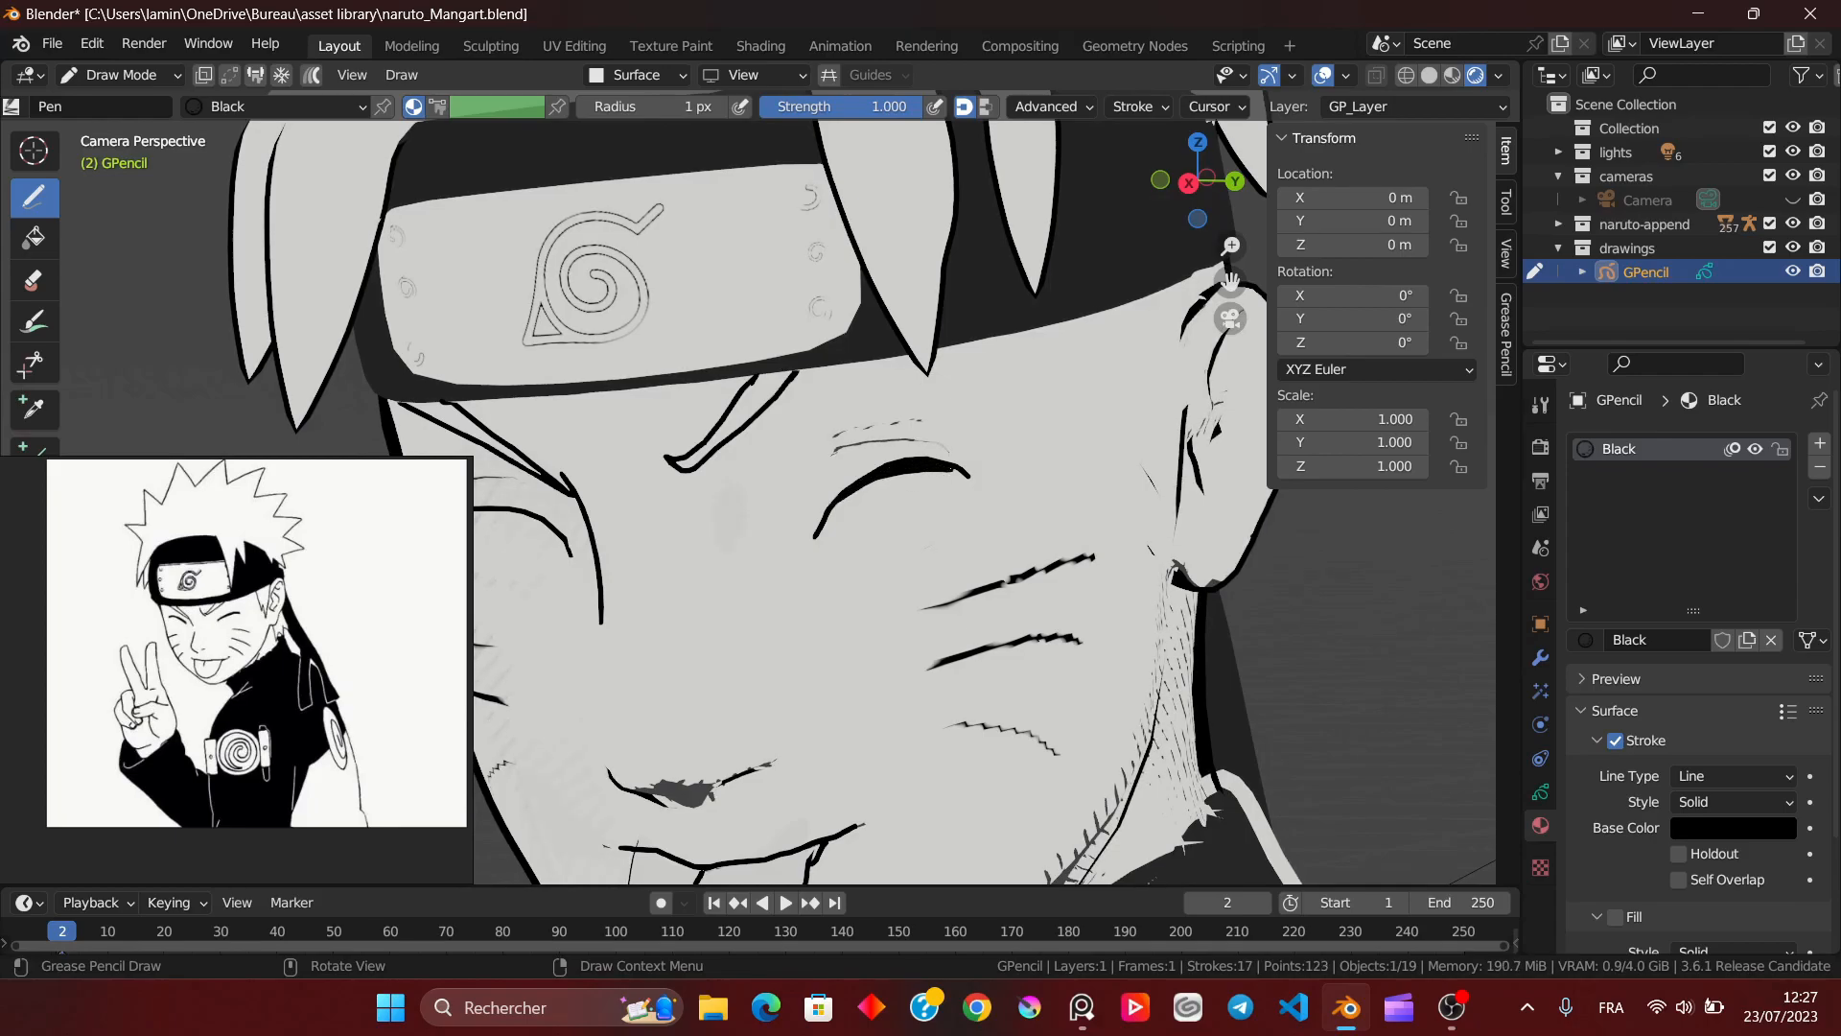
{"action": "middle_click_drag", "start_coordinate": [578, 504], "coordinate": [677, 421], "text": "shift"}
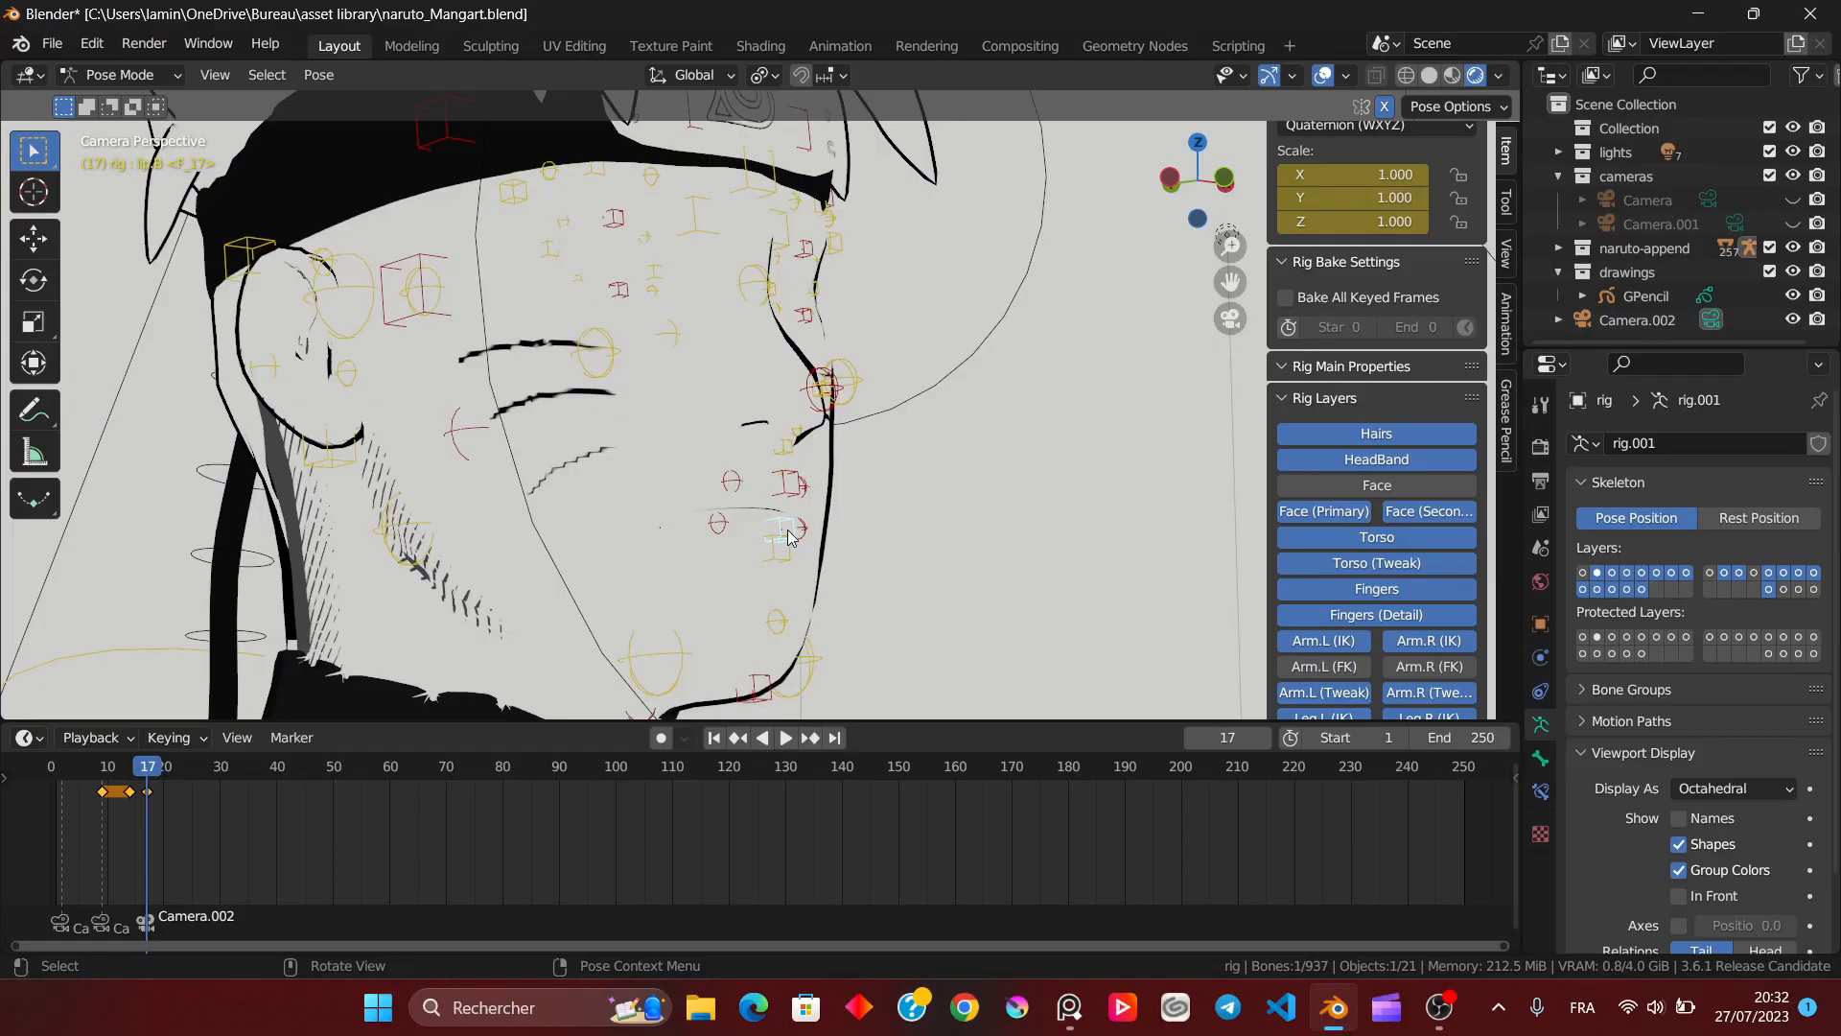
Step: Move the lower-lip bone lip.B down about 0.005 m along the global Z axis to part the lips
{"action": "key", "text": "g"}
{"action": "key", "text": "z"}
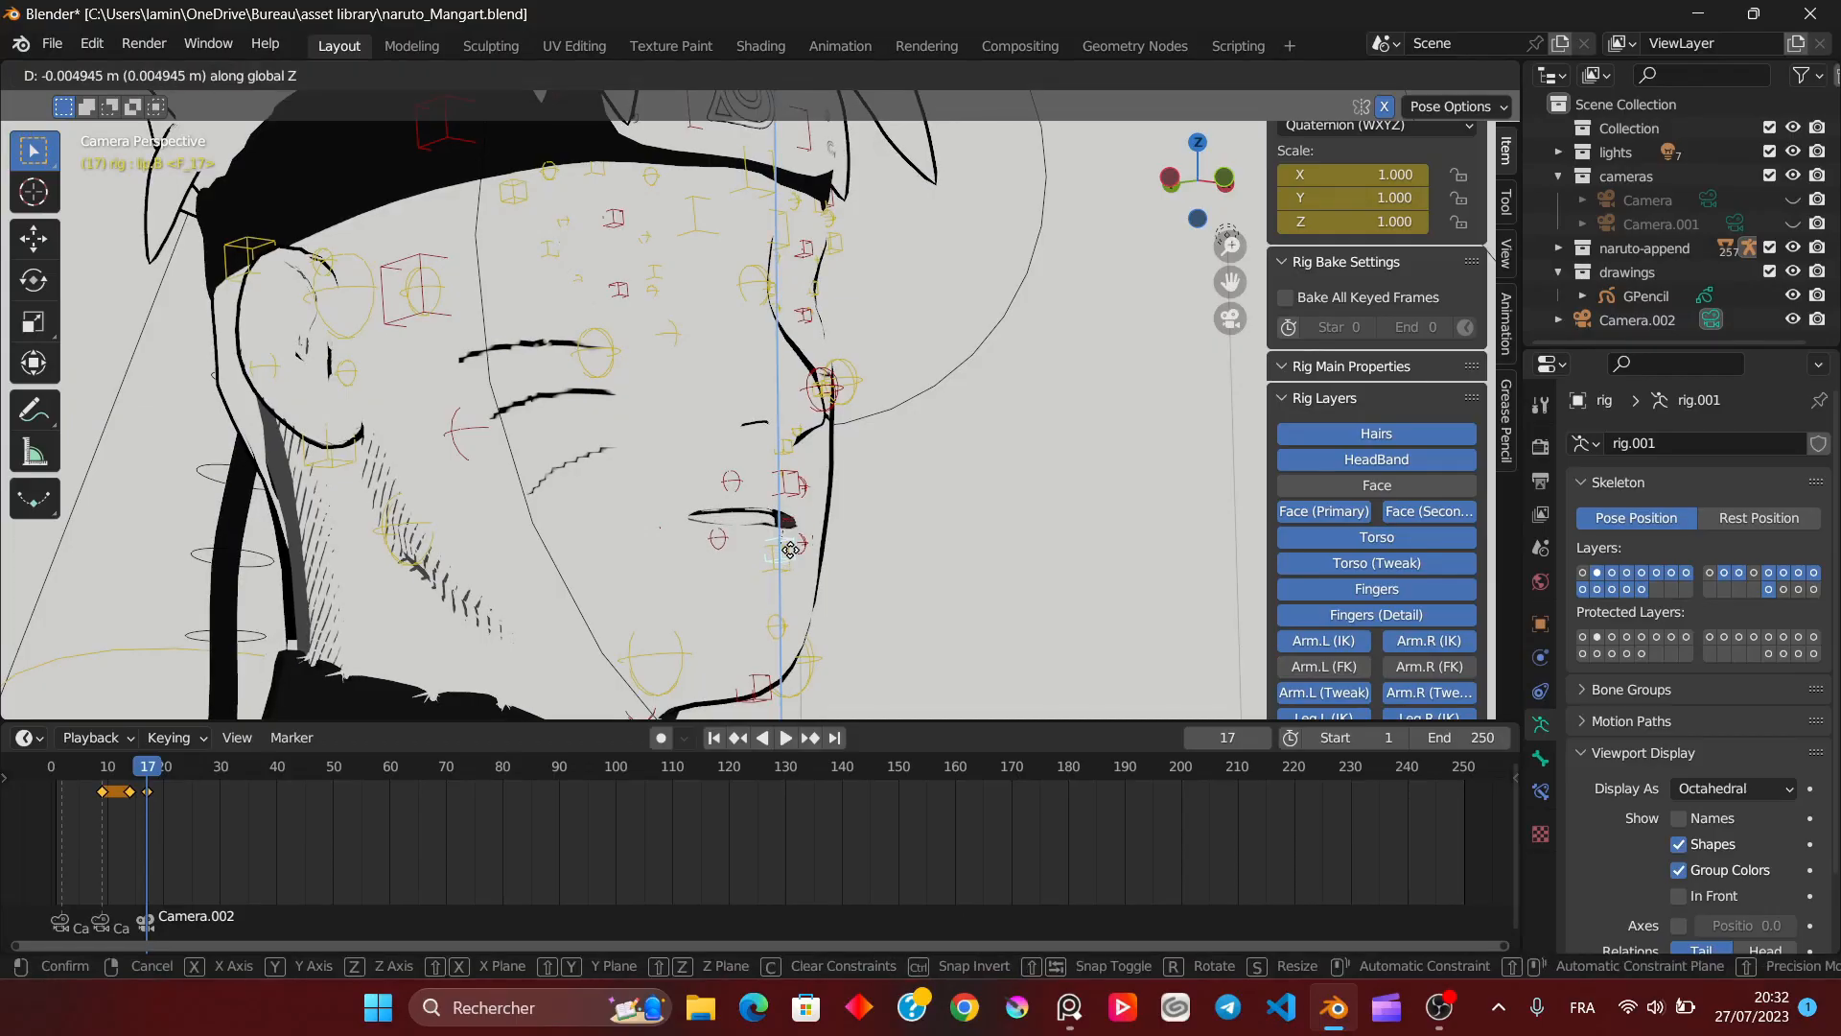
{"action": "left_click", "coordinate": [791, 552]}
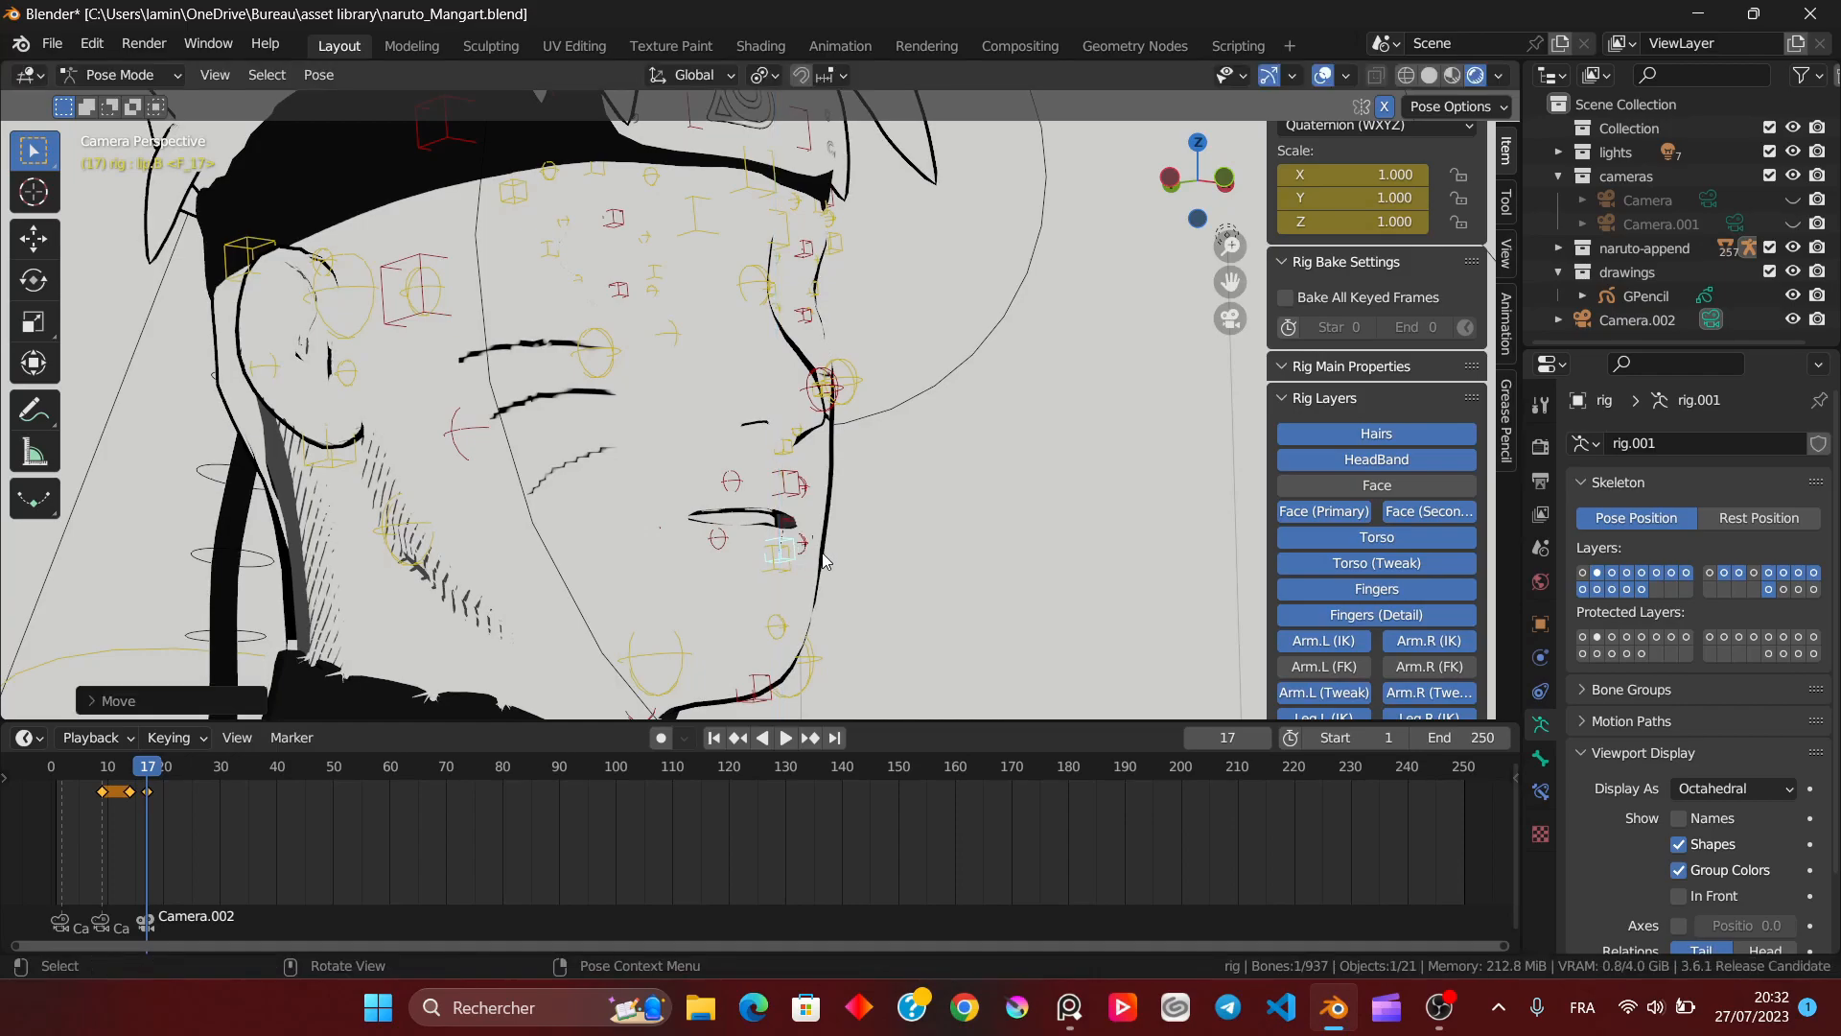
{"action": "key", "text": "KP_Decimal"}
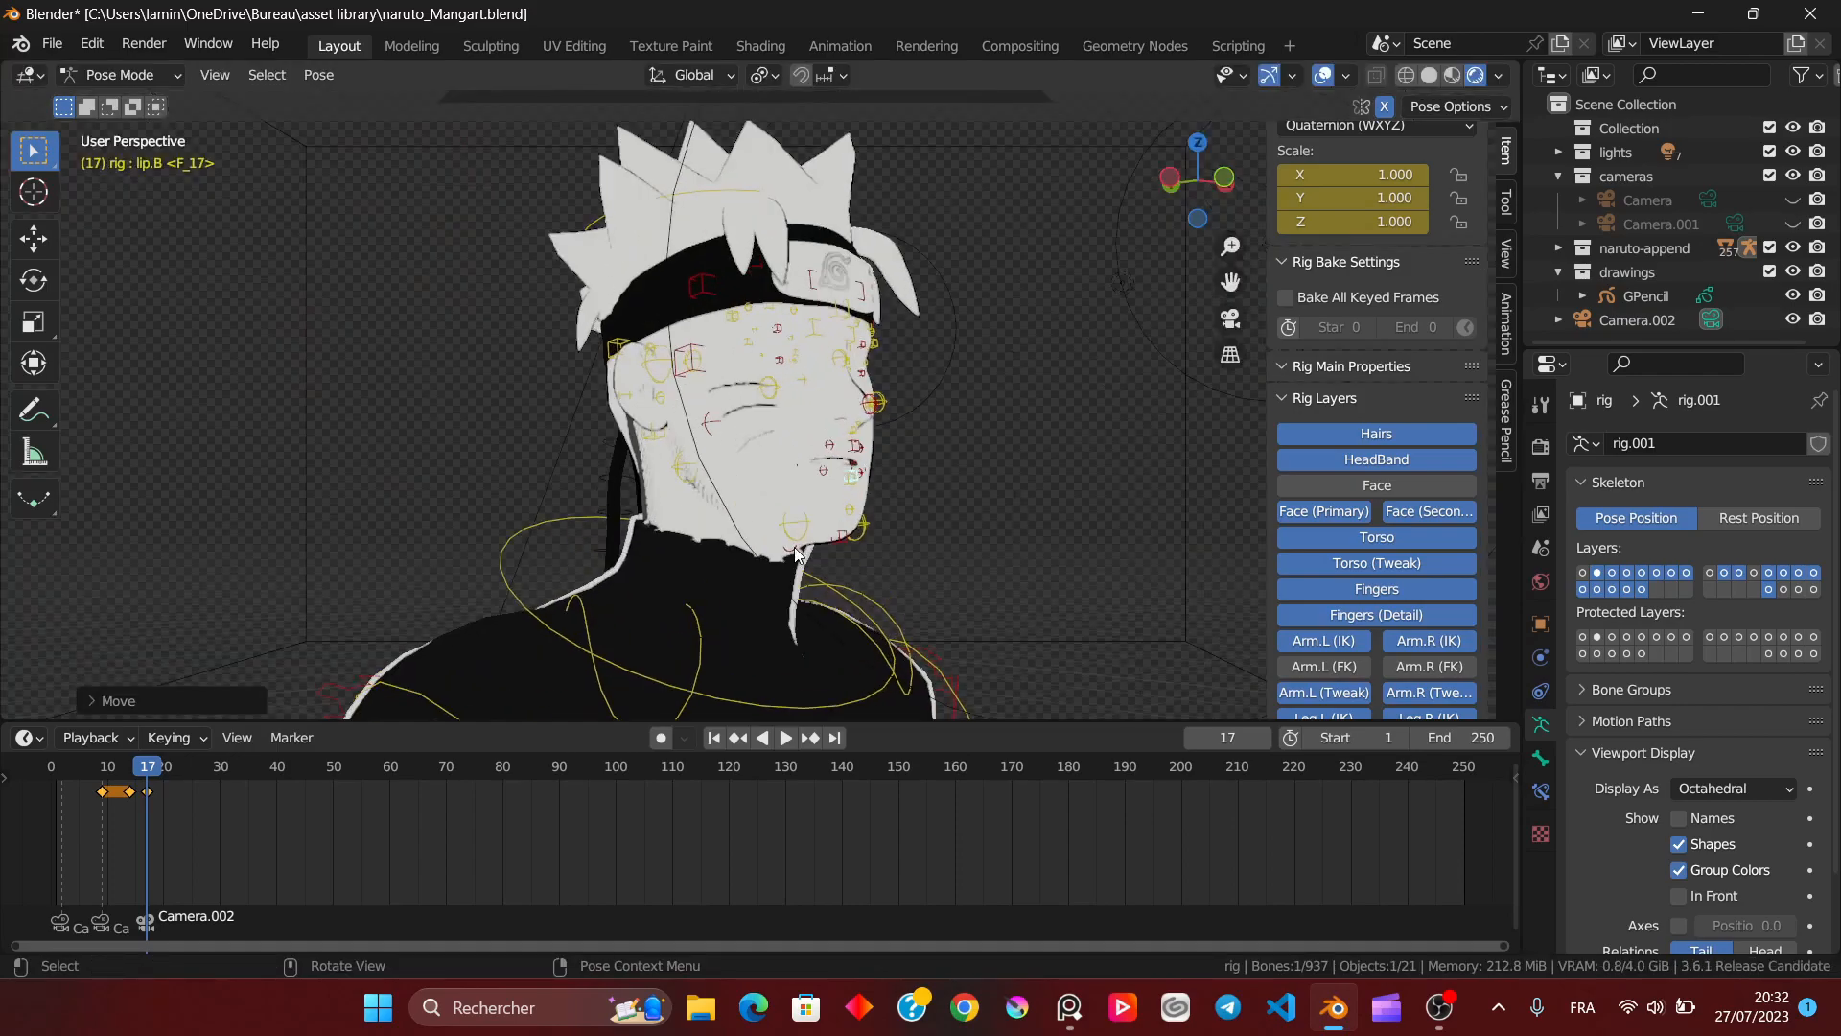
{"action": "middle_click_drag", "start_coordinate": [736, 479], "coordinate": [592, 483]}
{"action": "key", "text": "KP_3"}
{"action": "scroll", "coordinate": [649, 397], "scroll_direction": "down", "scroll_amount": 6}
{"action": "scroll", "coordinate": [771, 390], "scroll_direction": "up", "scroll_amount": 3}
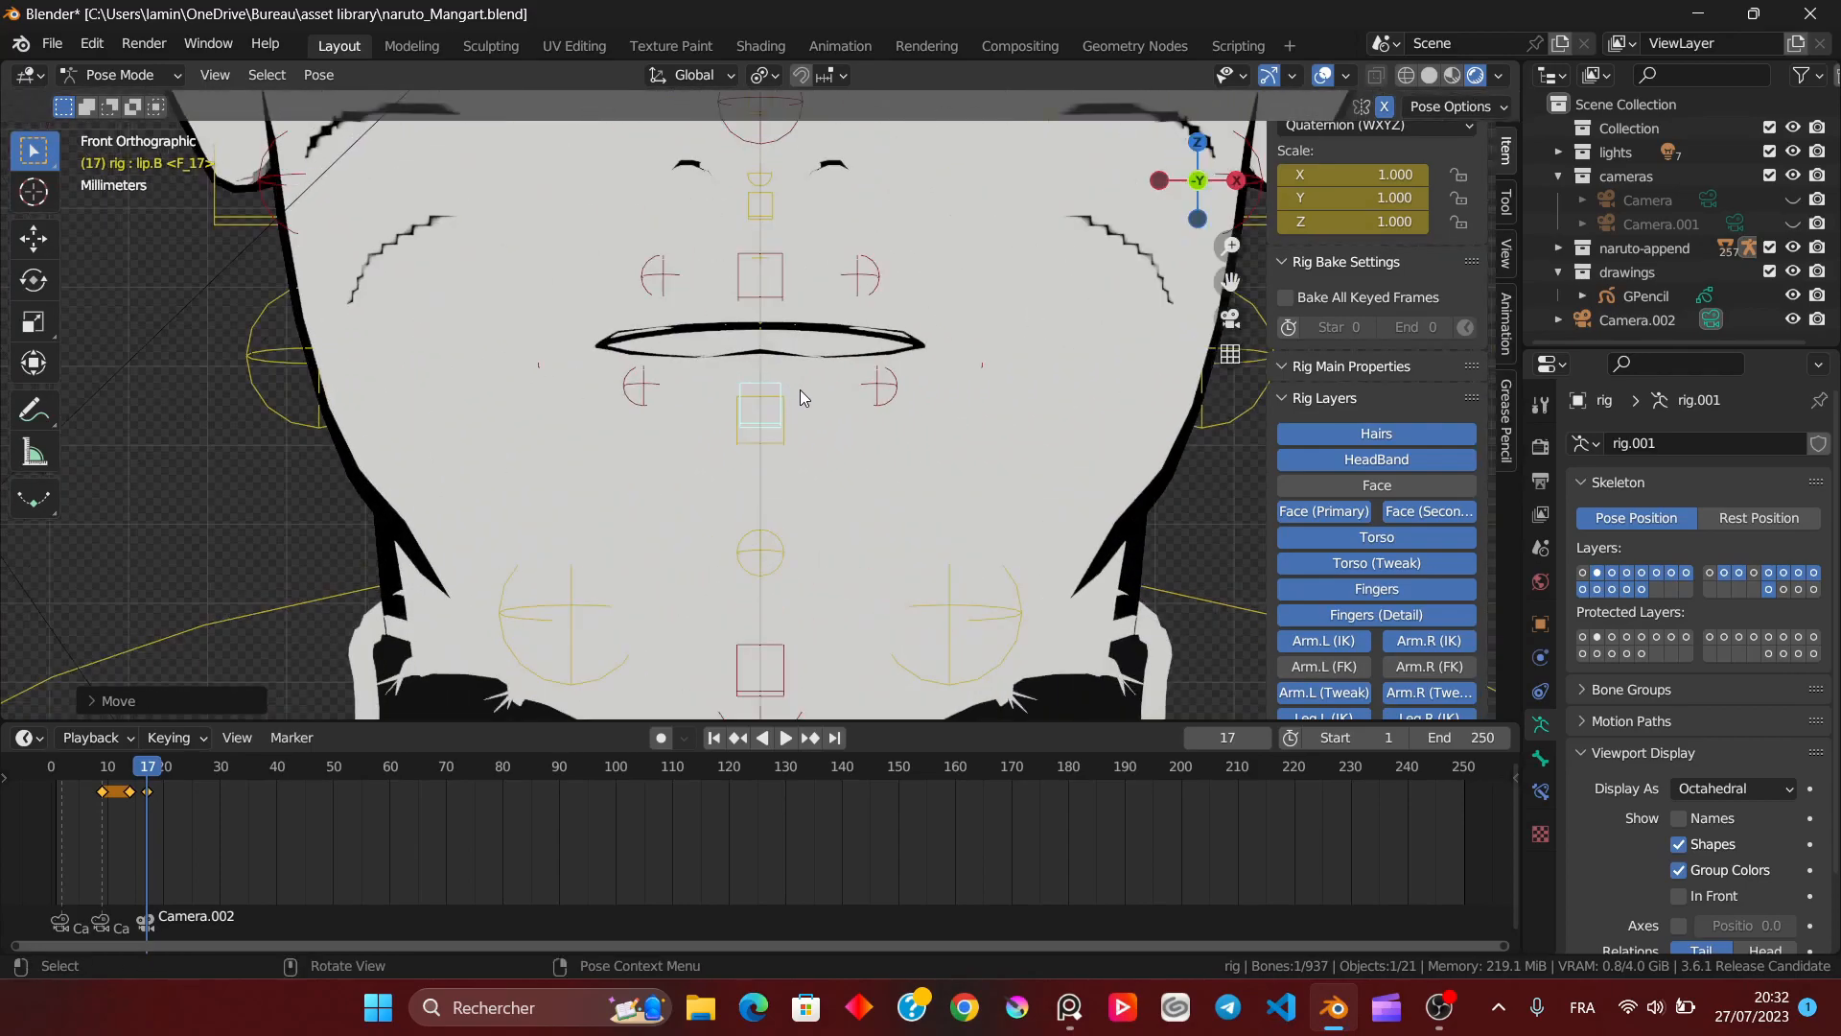
{"action": "left_click", "coordinate": [898, 387]}
{"action": "key", "text": "g"}
{"action": "key", "text": "Escape"}
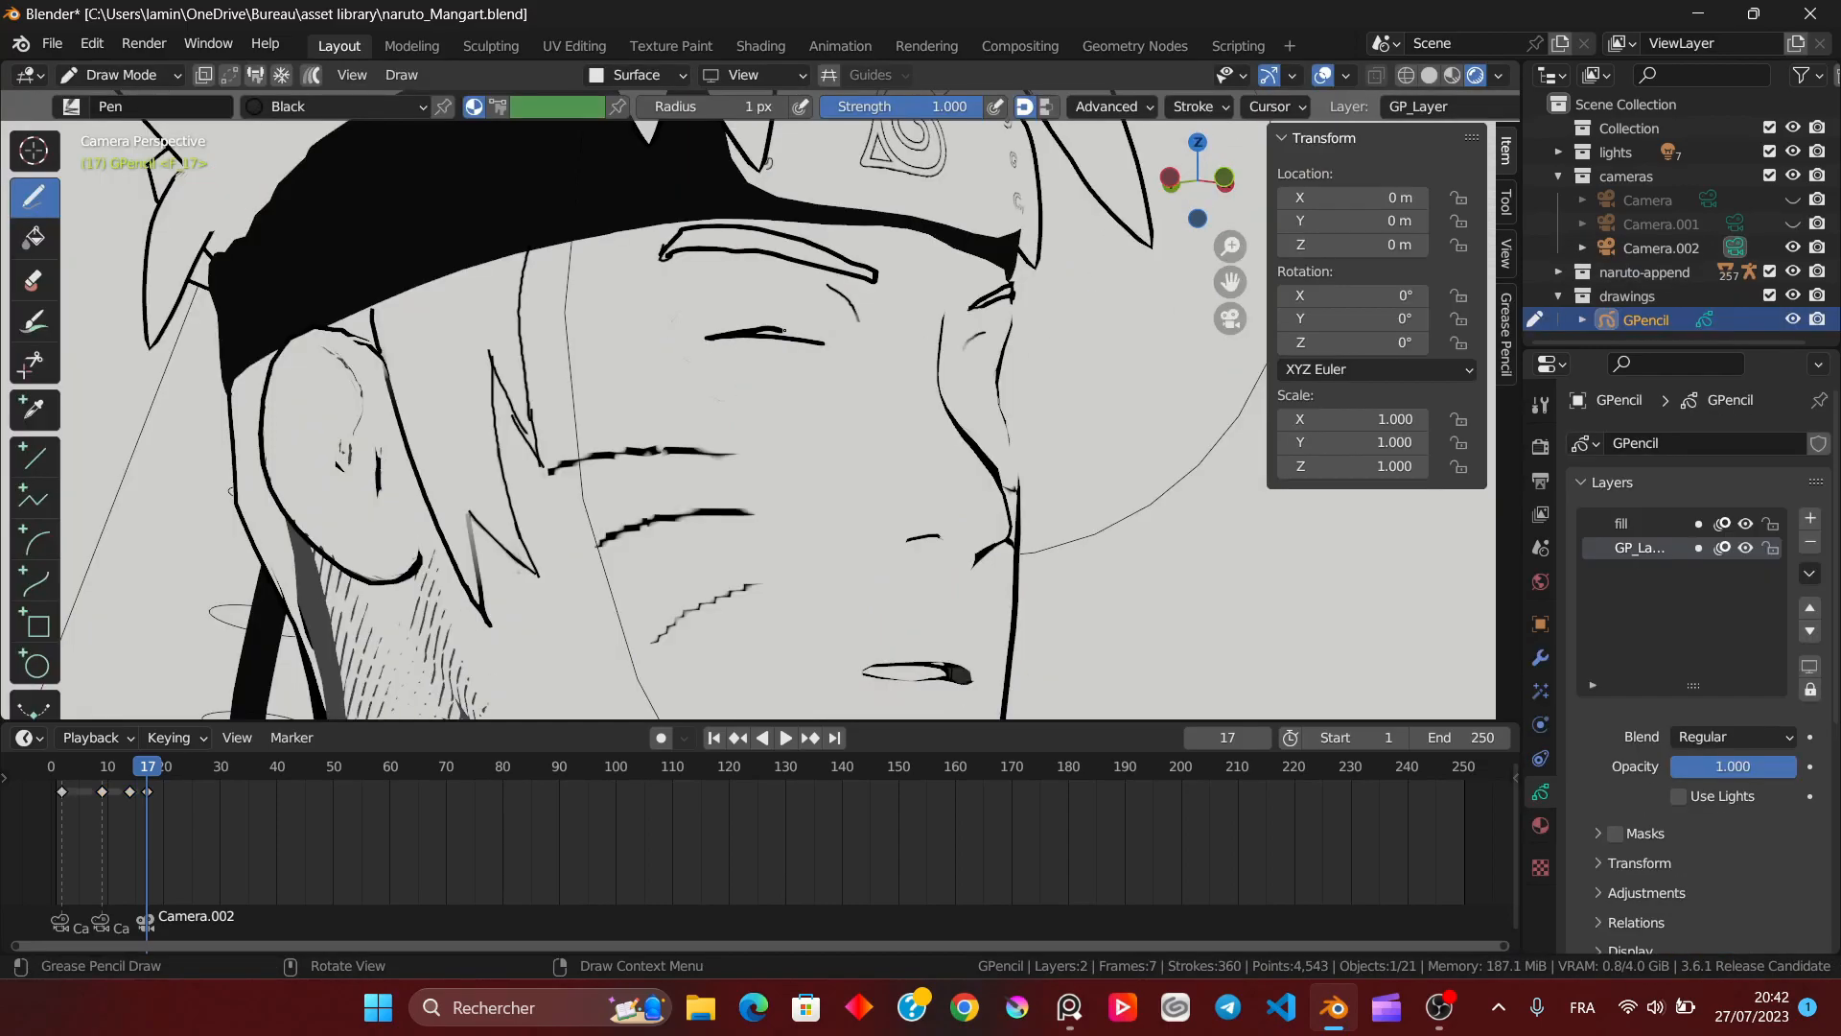
Step: On frame 17, draw the closed-eye line in Pen and sketch the mouth with the tex_1rough_1 brush on the fill layer
{"action": "left_click_drag", "start_coordinate": [783, 330], "coordinate": [832, 343]}
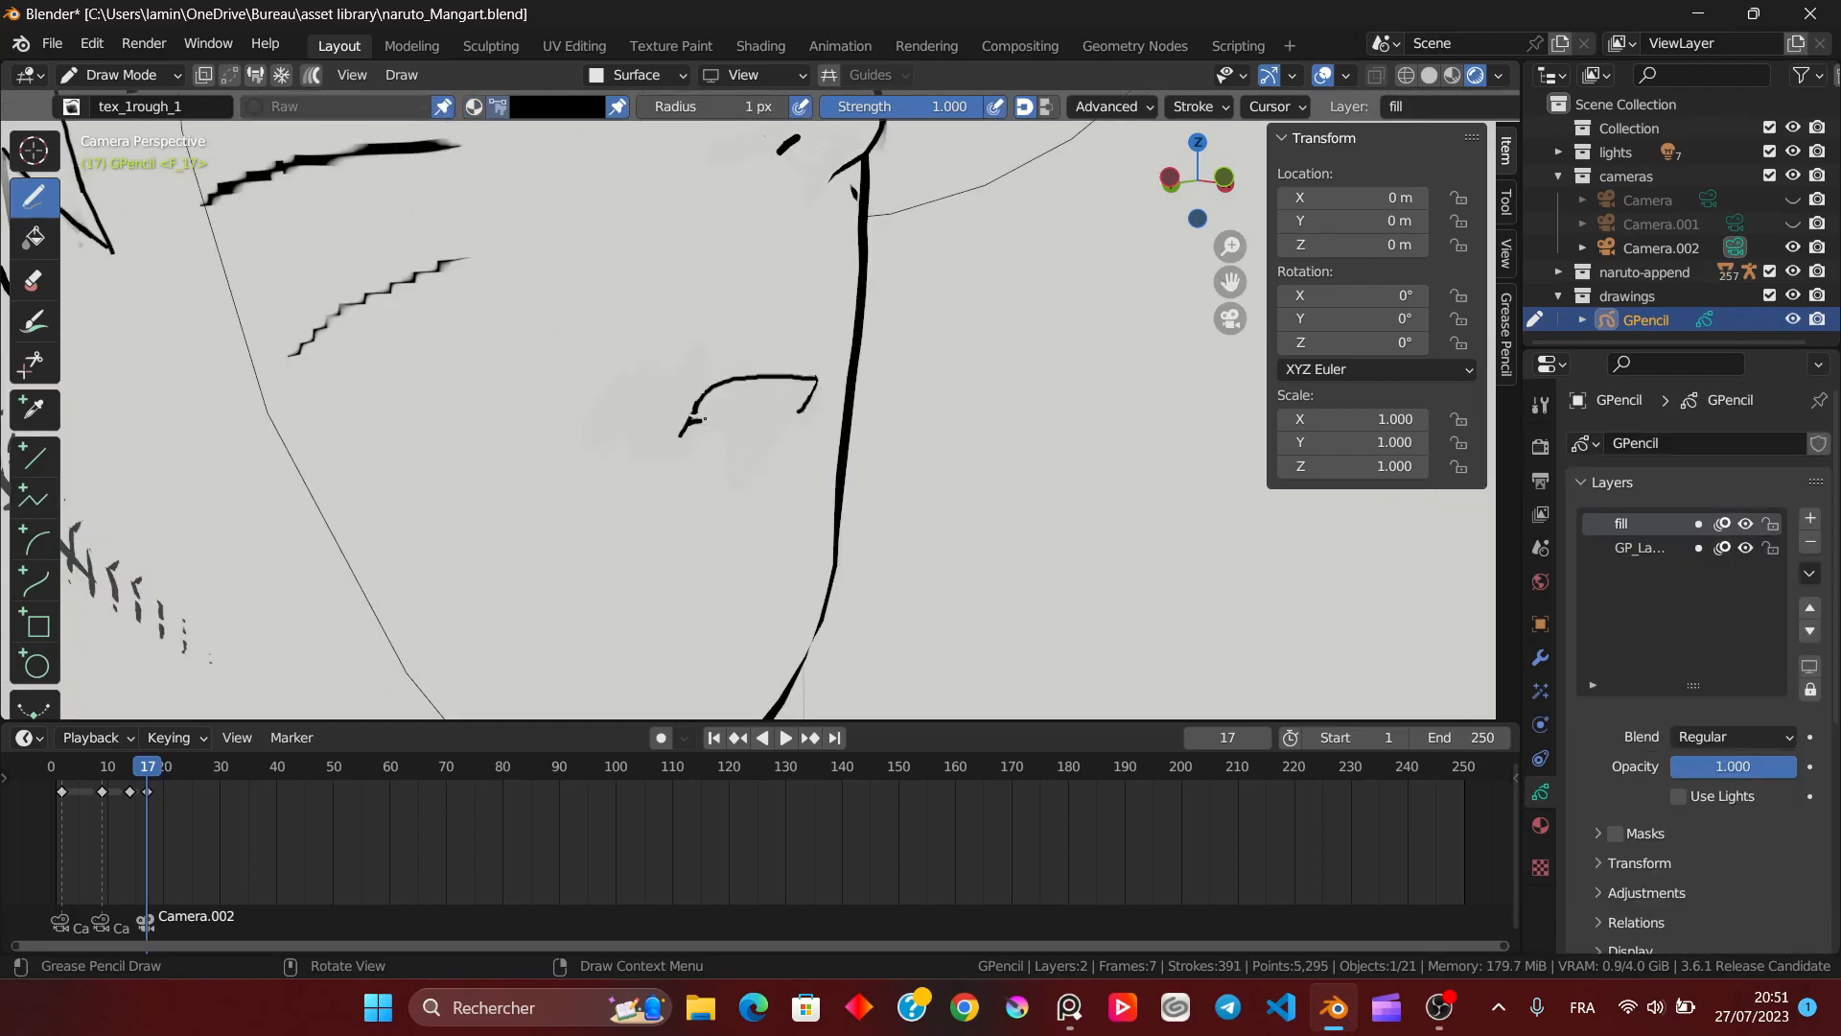
{"action": "left_click_drag", "start_coordinate": [705, 418], "coordinate": [820, 404]}
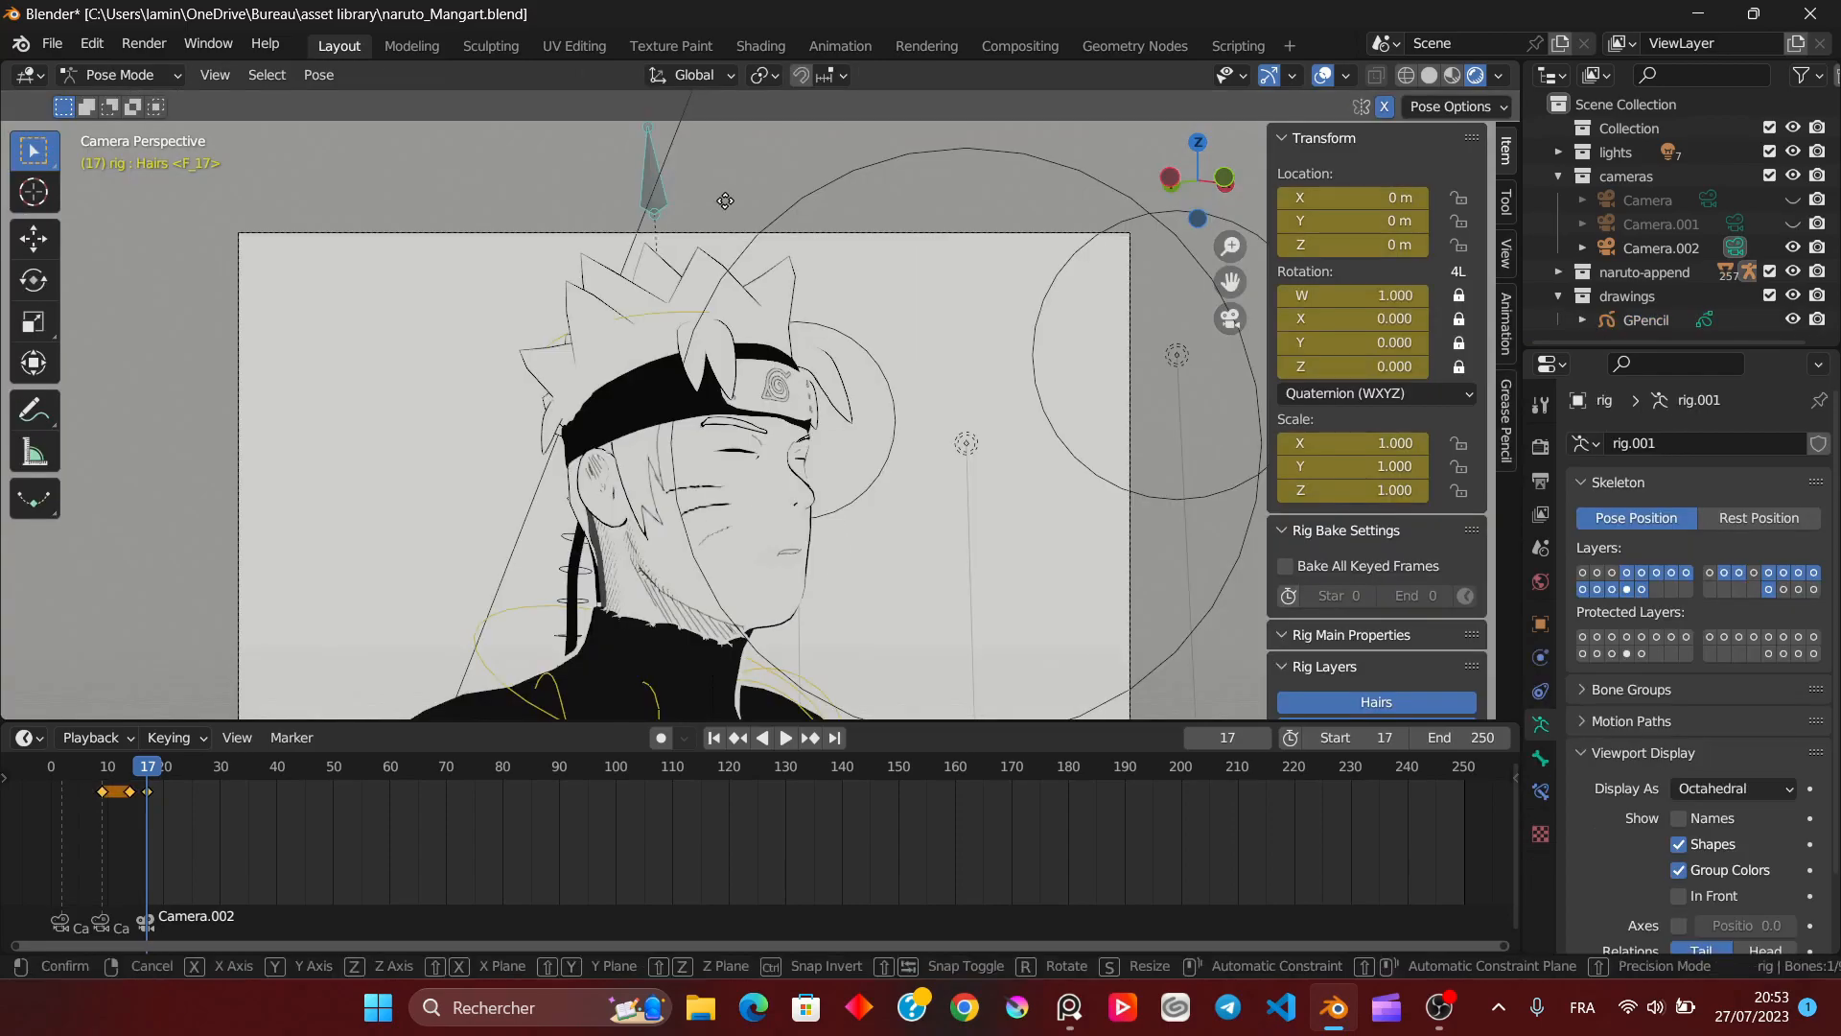
Step: Move and rotate the Hairs bone of the rig to adjust the hair in the frame 17 pose
{"action": "key", "text": "g"}
{"action": "key", "text": "r"}
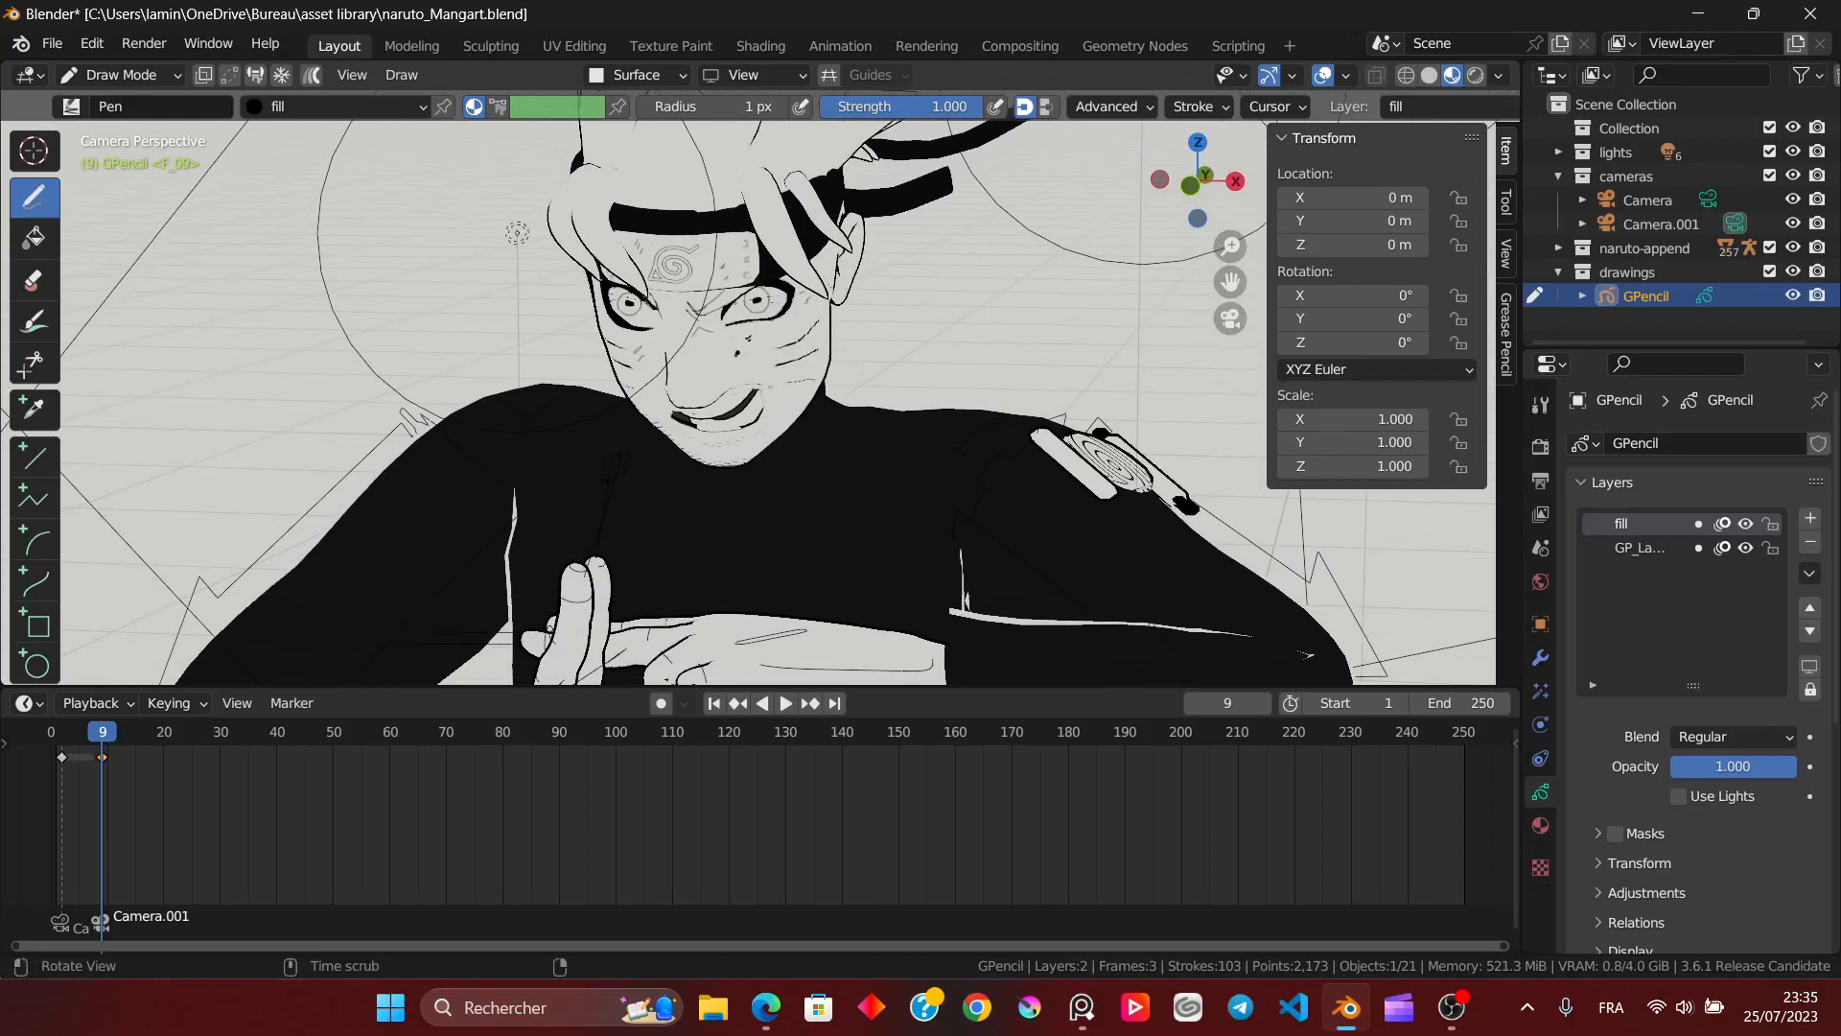
Step: On frame 9, thicken the lower outline of the character's left eye using the Pen brush and fill material on the fill layer
{"action": "left_click_drag", "start_coordinate": [776, 358], "coordinate": [730, 436], "text": "ctrl+alt"}
{"action": "middle_click_drag", "start_coordinate": [731, 436], "coordinate": [741, 334], "text": "ctrl"}
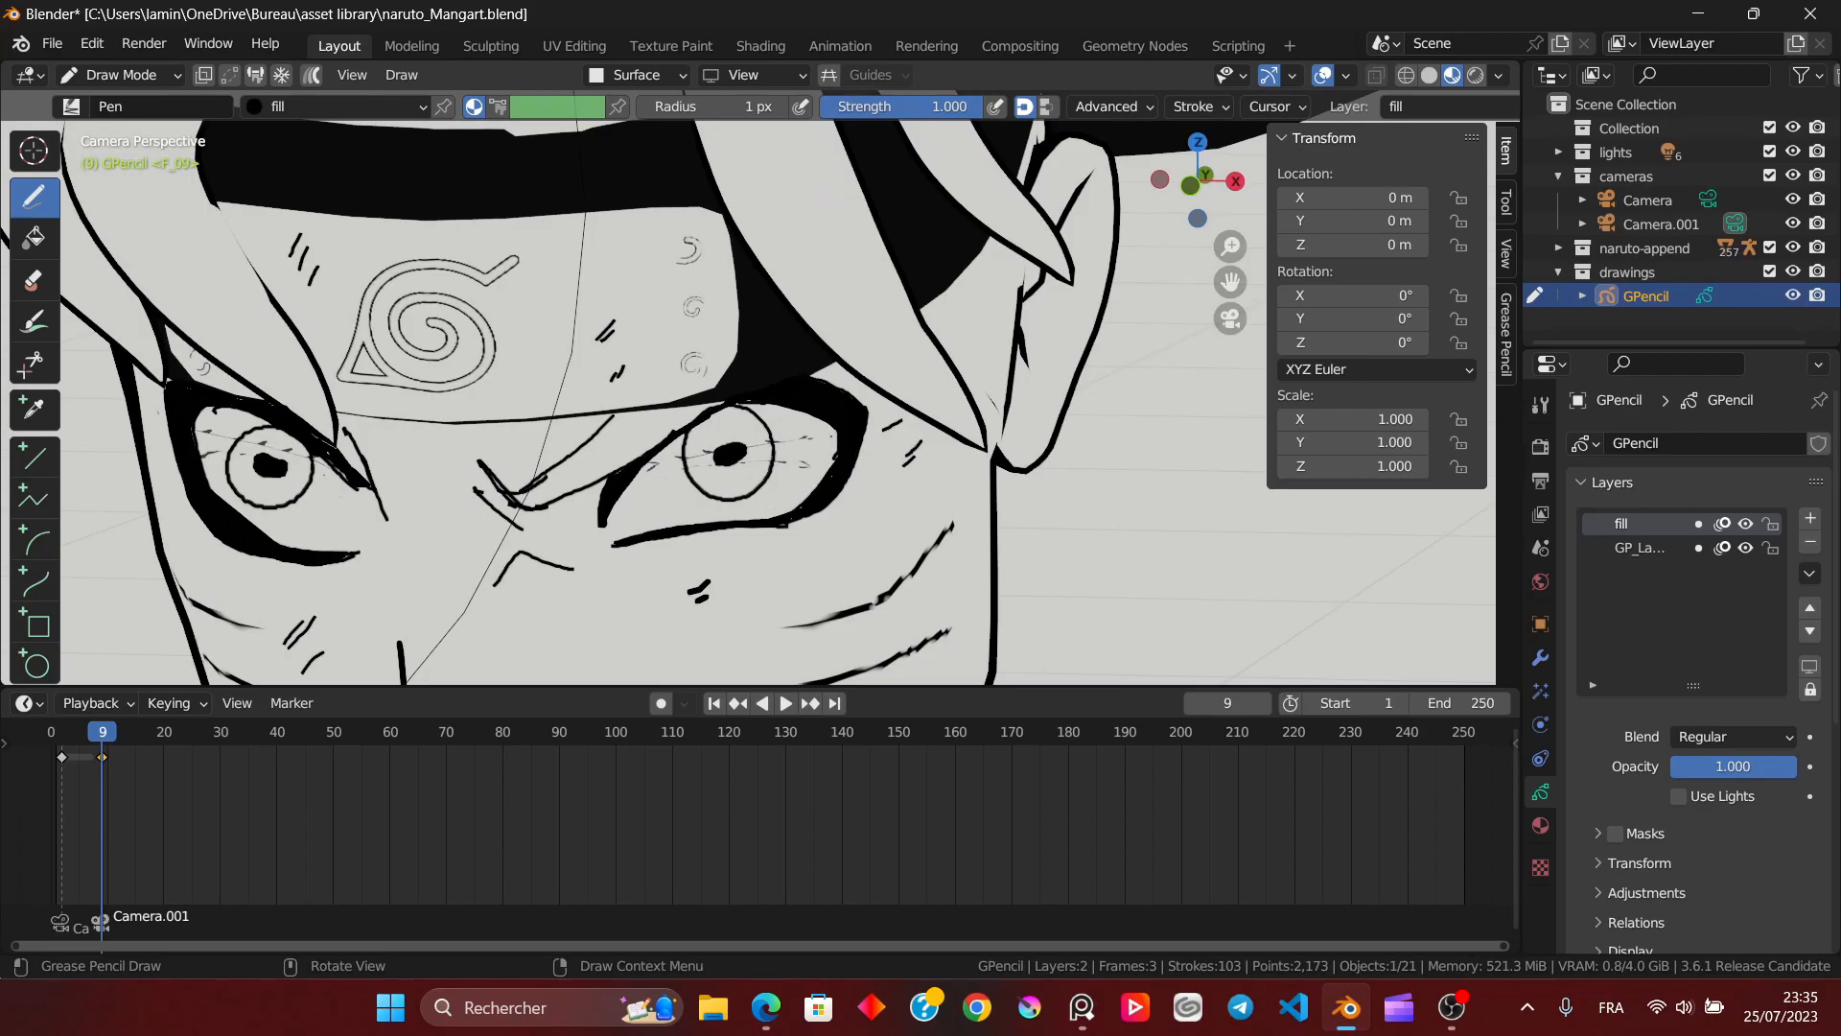
{"action": "left_click_drag", "start_coordinate": [621, 539], "coordinate": [815, 499]}
{"action": "middle_click_drag", "start_coordinate": [837, 532], "coordinate": [837, 671], "text": "ctrl"}
{"action": "middle_click_drag", "start_coordinate": [432, 323], "coordinate": [211, 227], "text": "ctrl"}
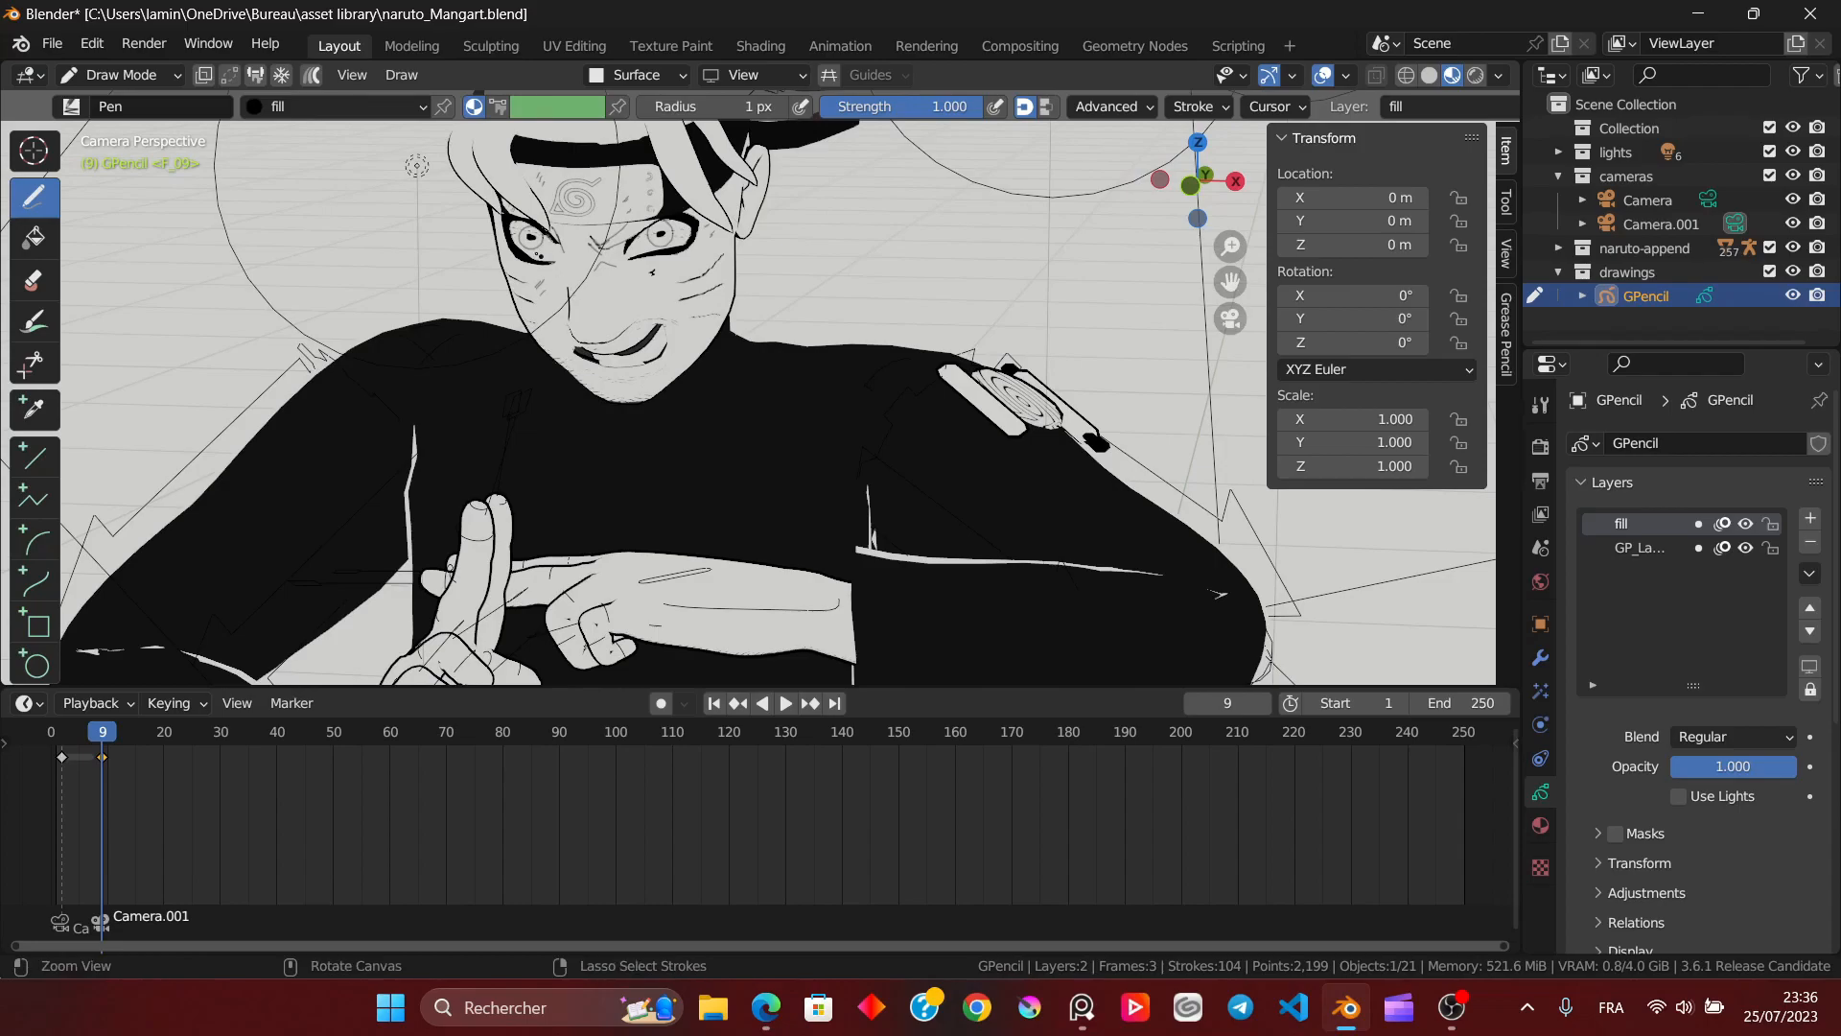
Step: Thicken the lower outline and inner corner of the character's right eye with black Pen strokes on the fill layer
{"action": "middle_click_drag", "start_coordinate": [683, 337], "coordinate": [683, 288], "text": "ctrl"}
{"action": "middle_click_drag", "start_coordinate": [341, 459], "coordinate": [563, 370], "text": "shift"}
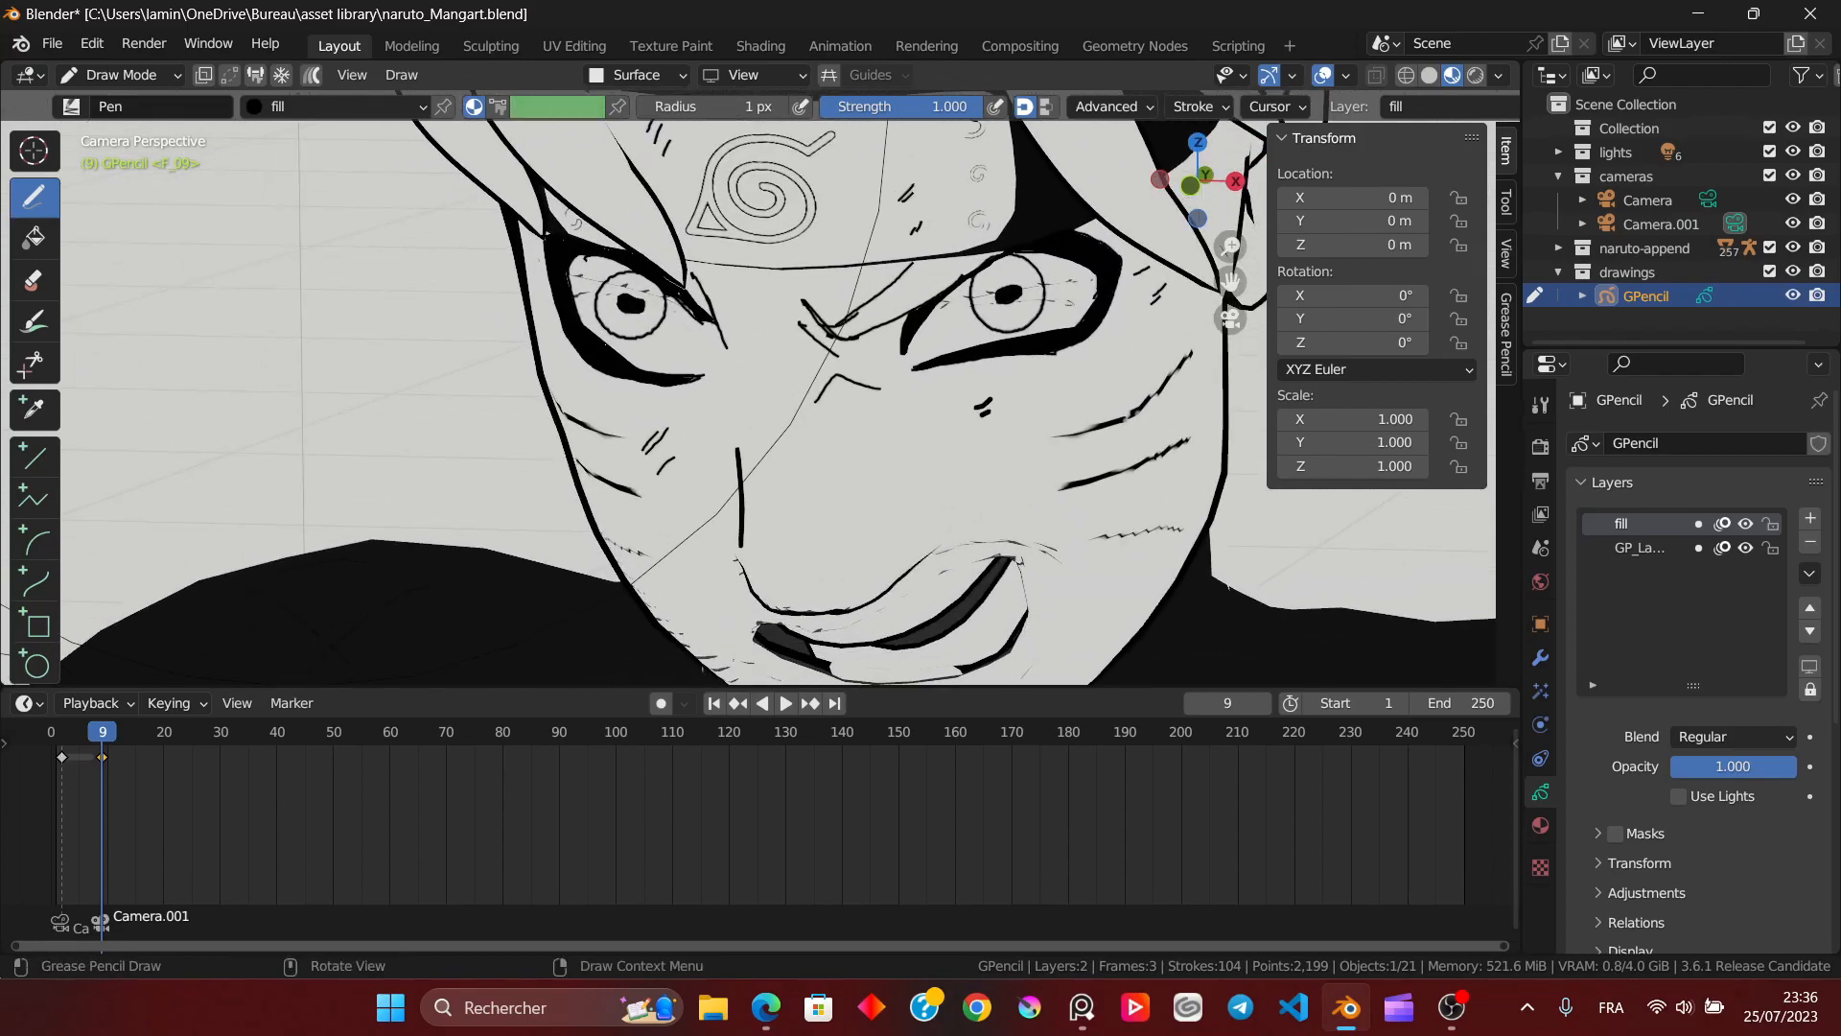
{"action": "left_click_drag", "start_coordinate": [662, 369], "coordinate": [625, 367]}
{"action": "left_click_drag", "start_coordinate": [701, 338], "coordinate": [706, 339]}
Step: Thicken the inner end of the upper outline on the character's left eye with a black Pen stroke
{"action": "mouse_move", "coordinate": [733, 325]}
{"action": "middle_mouse_down", "text": "ctrl"}
{"action": "mouse_move", "coordinate": [592, 477]}
{"action": "mouse_move", "coordinate": [743, 311]}
{"action": "mouse_move", "coordinate": [734, 325]}
{"action": "middle_mouse_up", "text": "ctrl"}
{"action": "middle_click_drag", "start_coordinate": [887, 335], "coordinate": [657, 392], "text": "shift"}
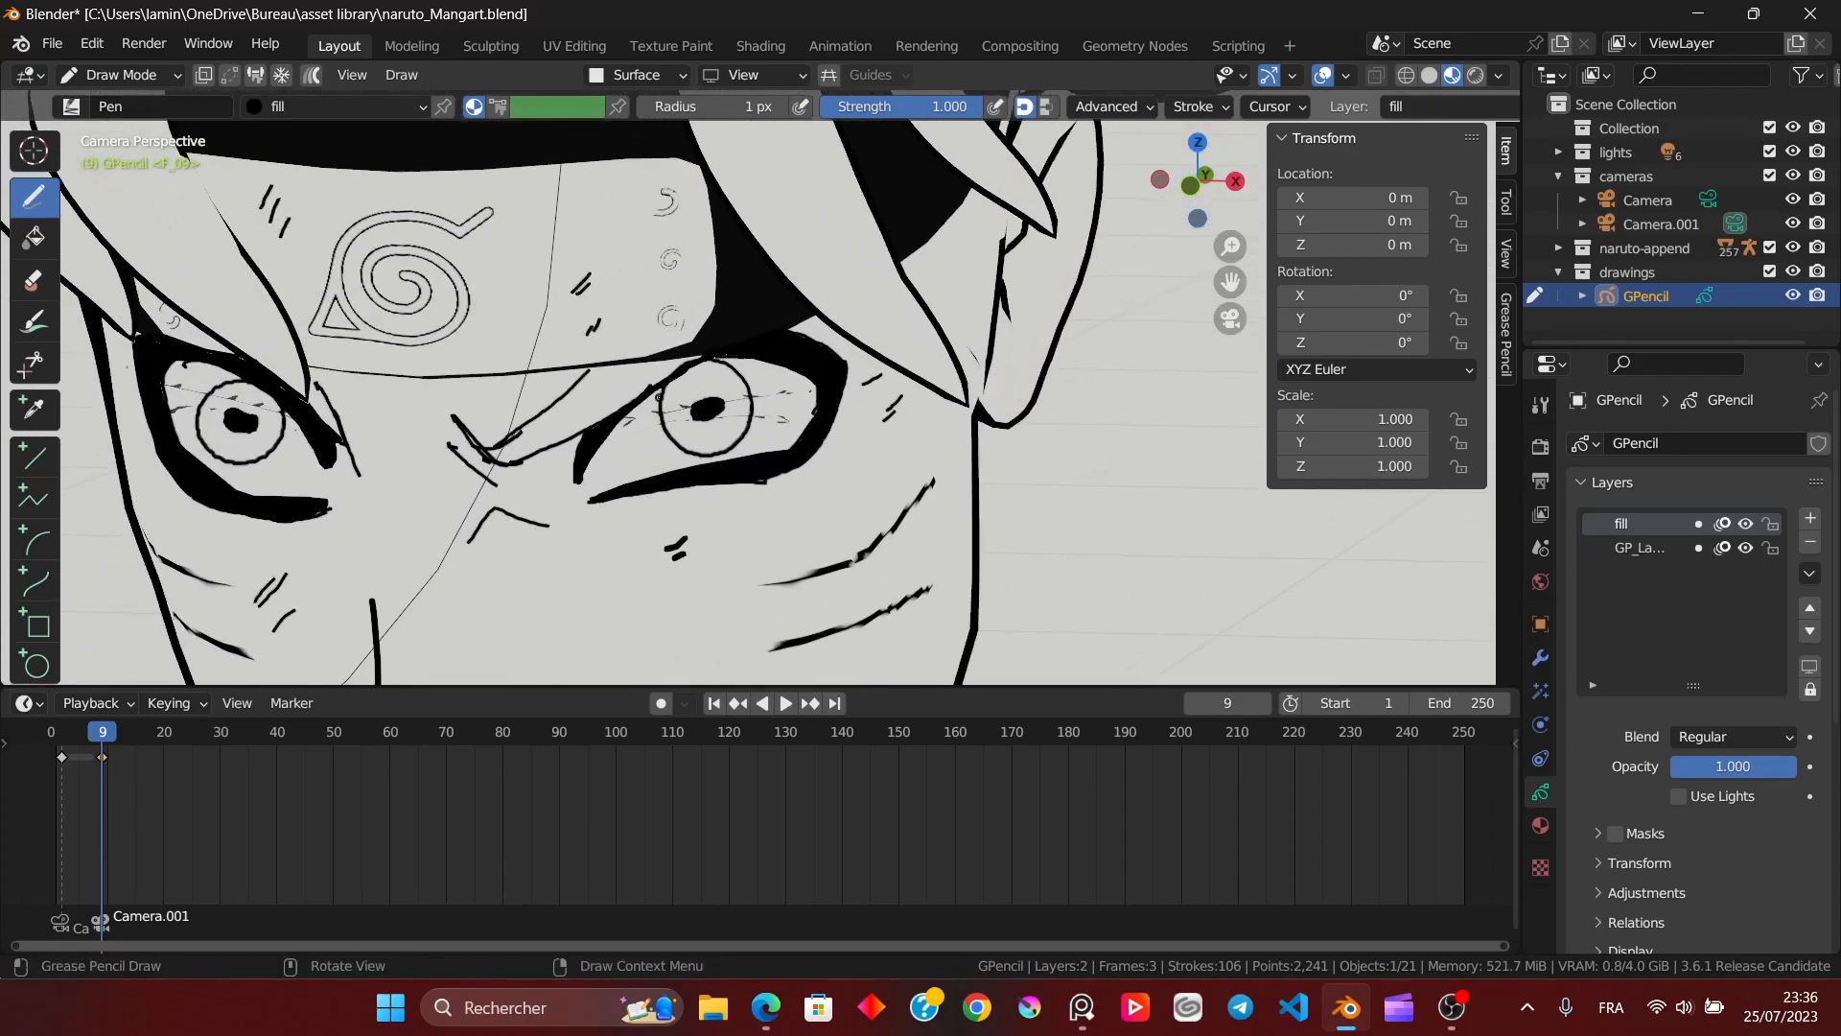
{"action": "left_click_drag", "start_coordinate": [638, 406], "coordinate": [589, 465]}
{"action": "middle_click_drag", "start_coordinate": [668, 387], "coordinate": [614, 278], "text": "ctrl"}
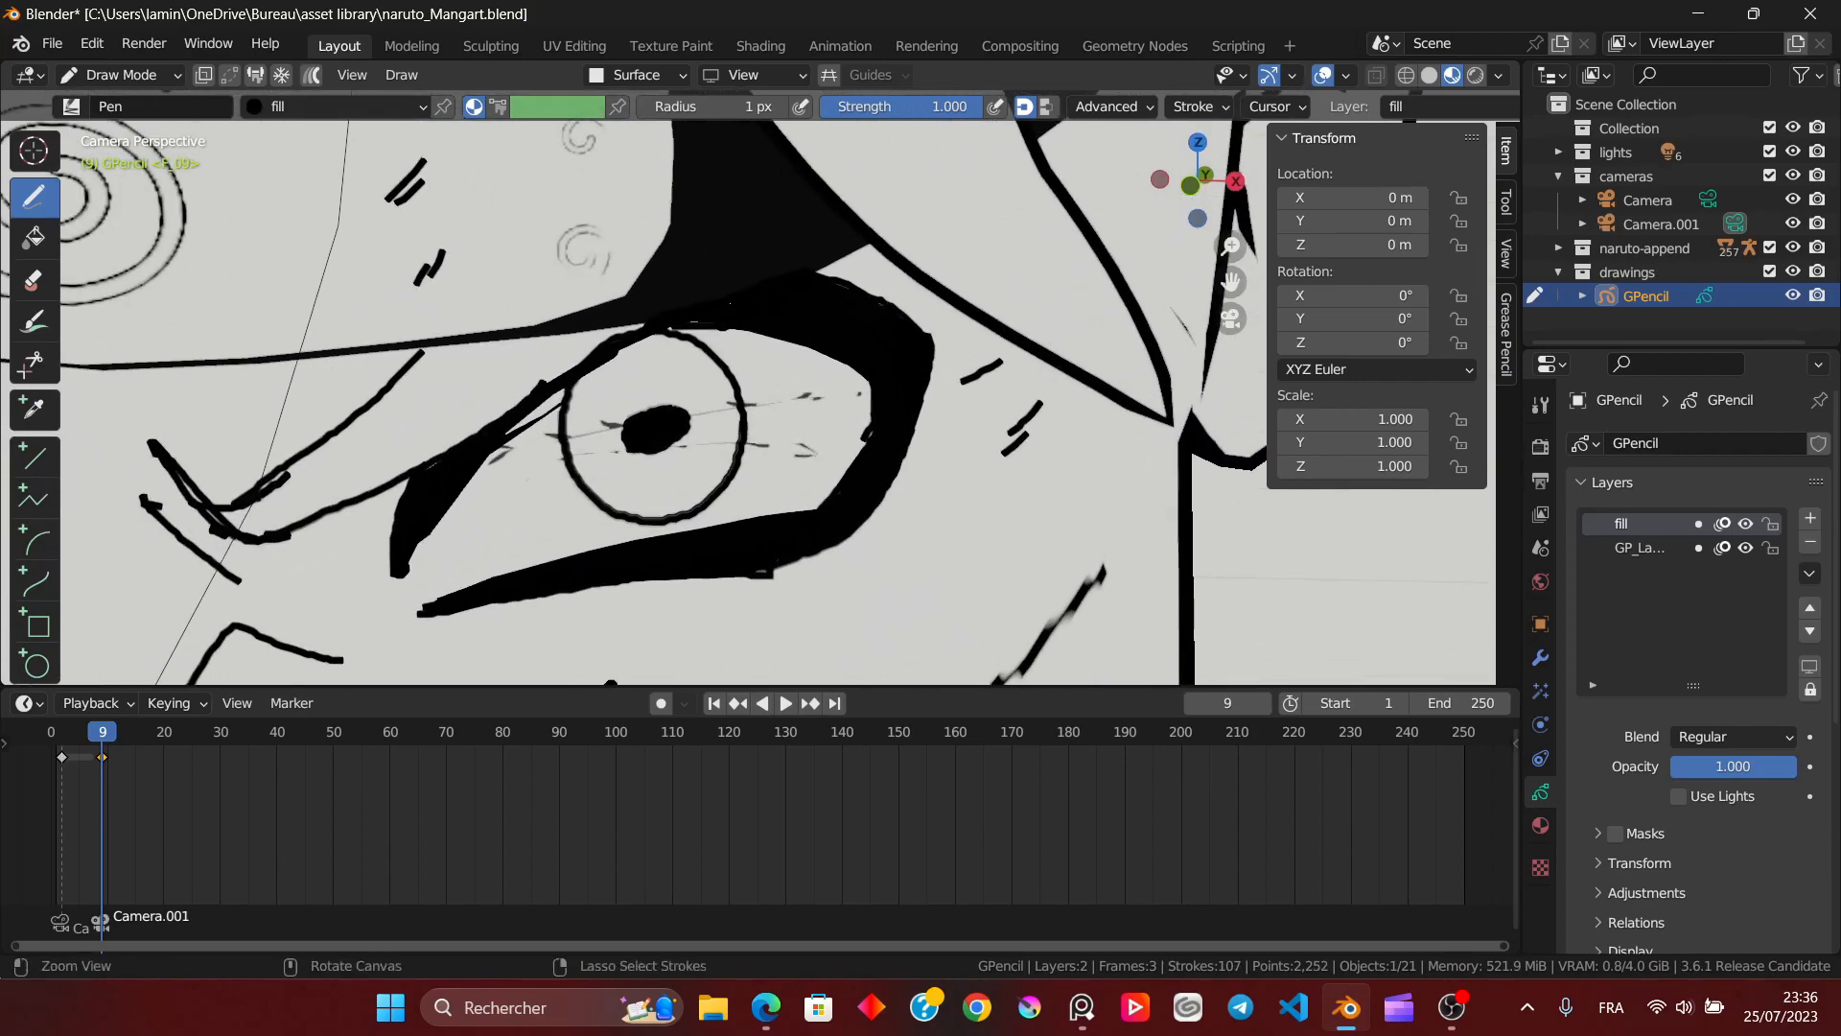
{"action": "middle_click_drag", "start_coordinate": [534, 397], "coordinate": [672, 418], "text": "shift"}
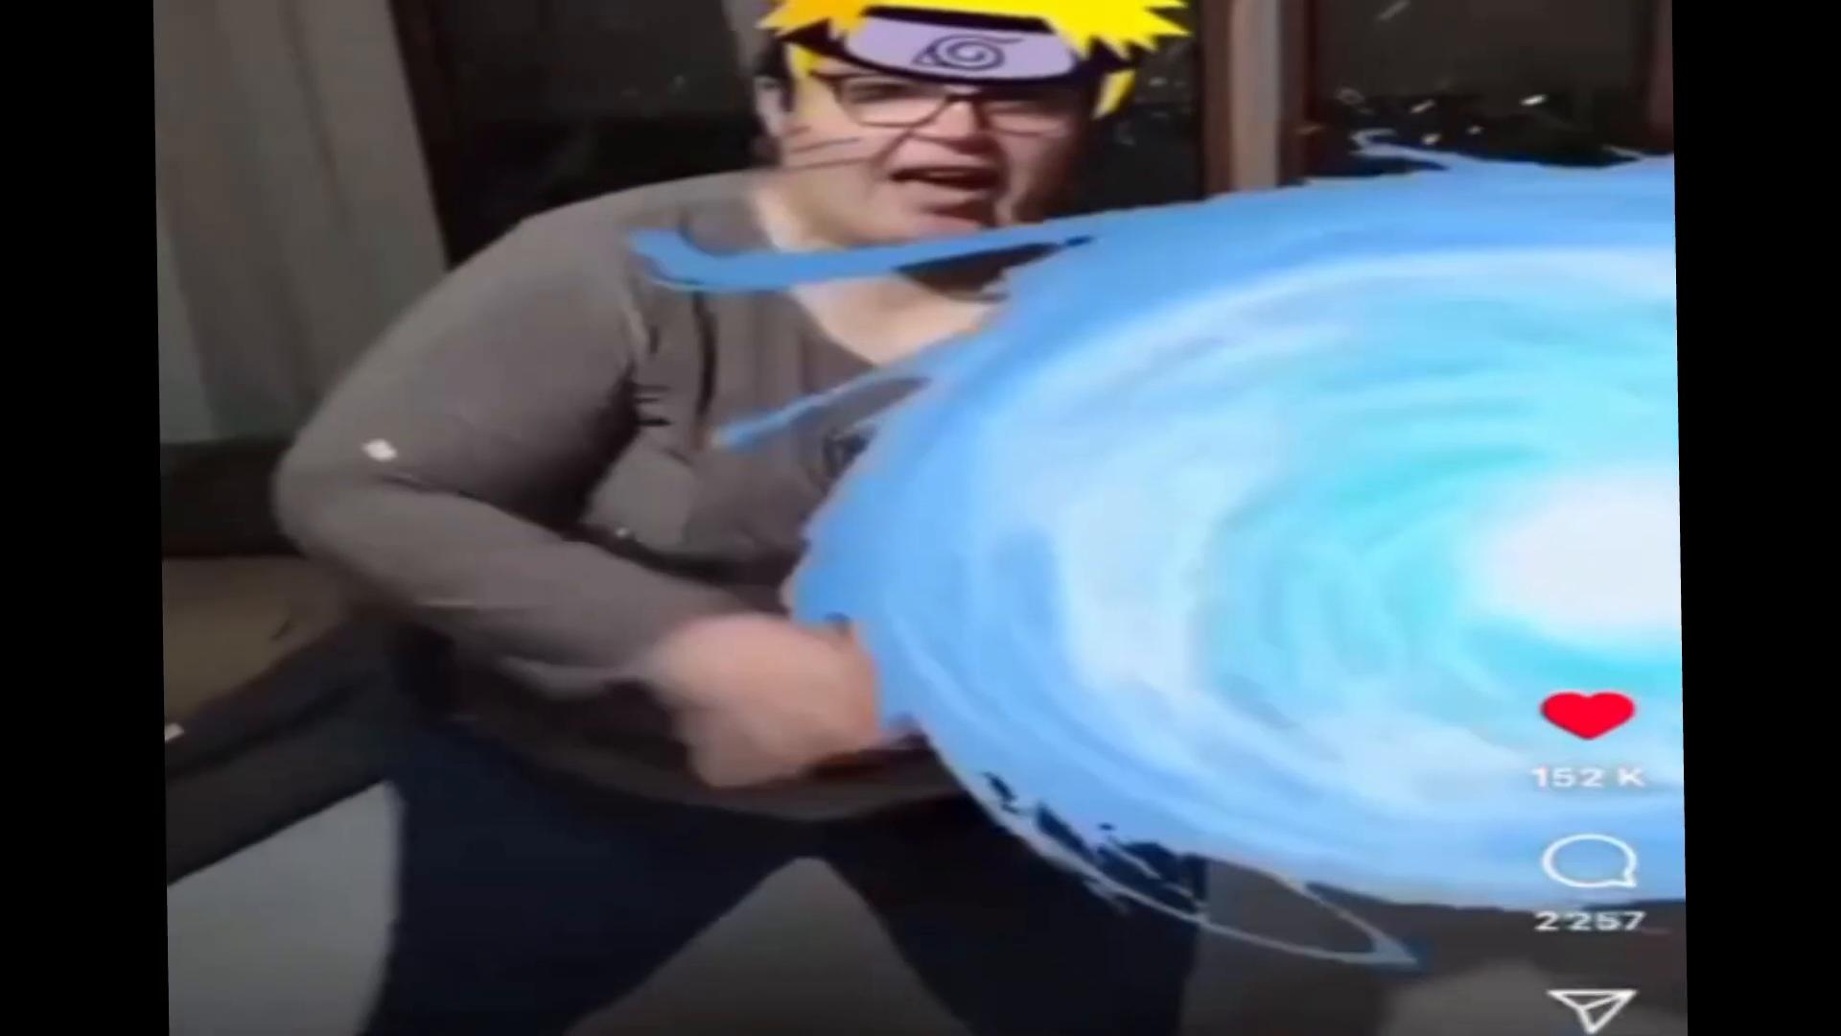